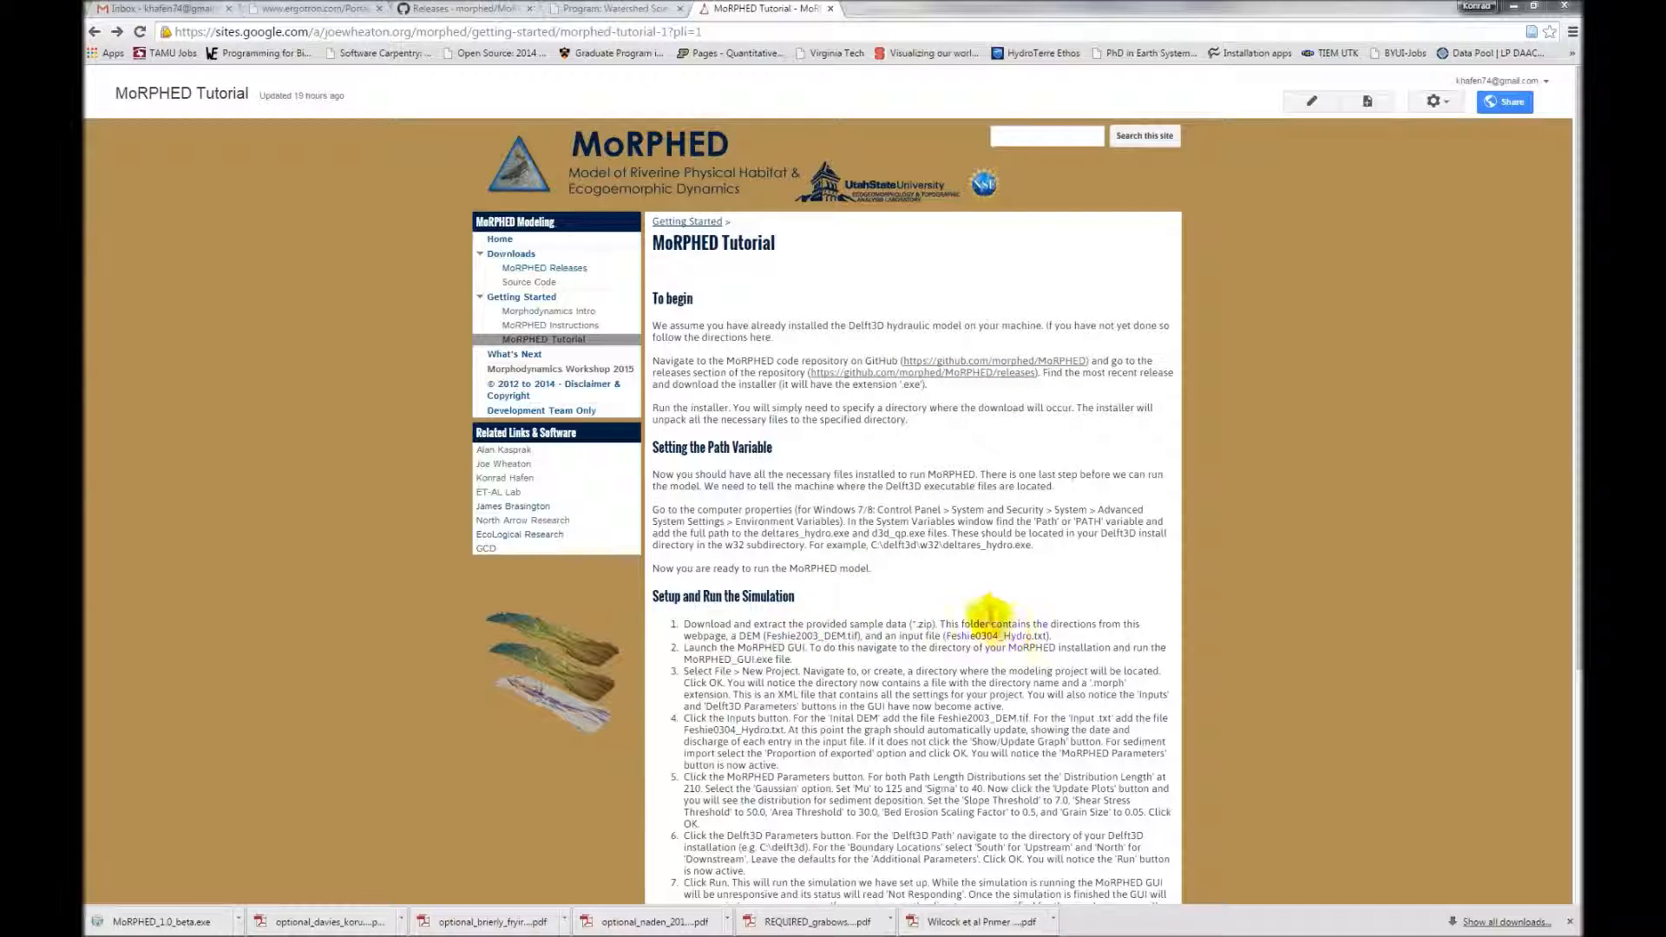
Download TutorialData.zip from the MoRPHED 1.0 release on the GitHub releases page linked in the tutorial
left_click(996, 380)
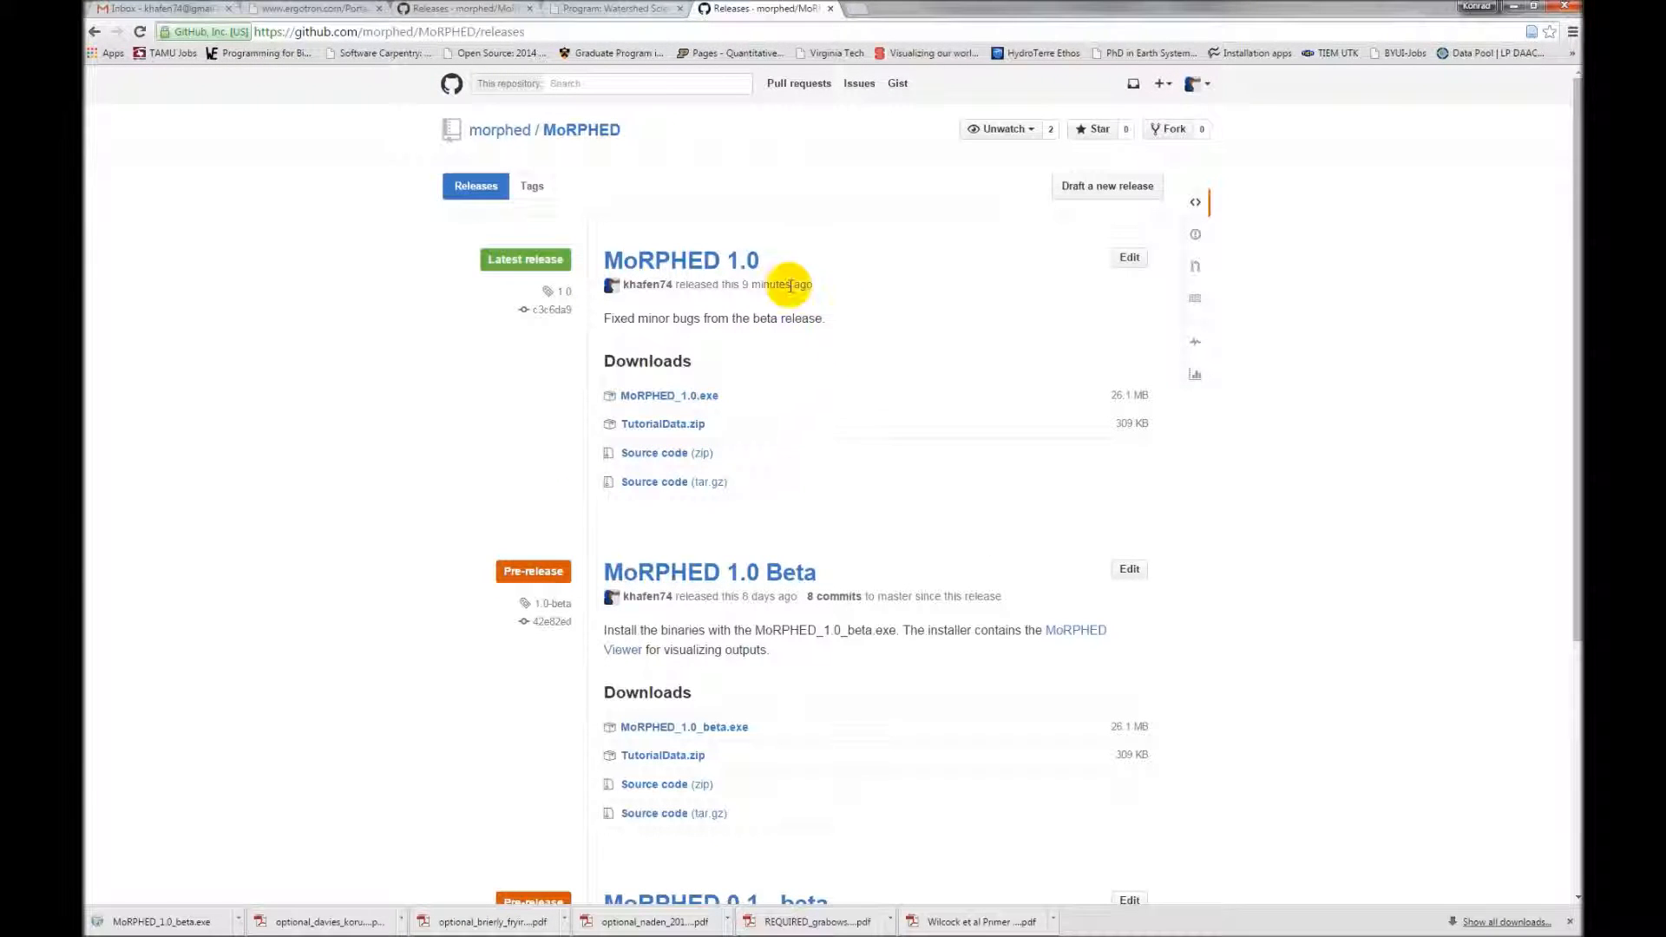
left_click(677, 426)
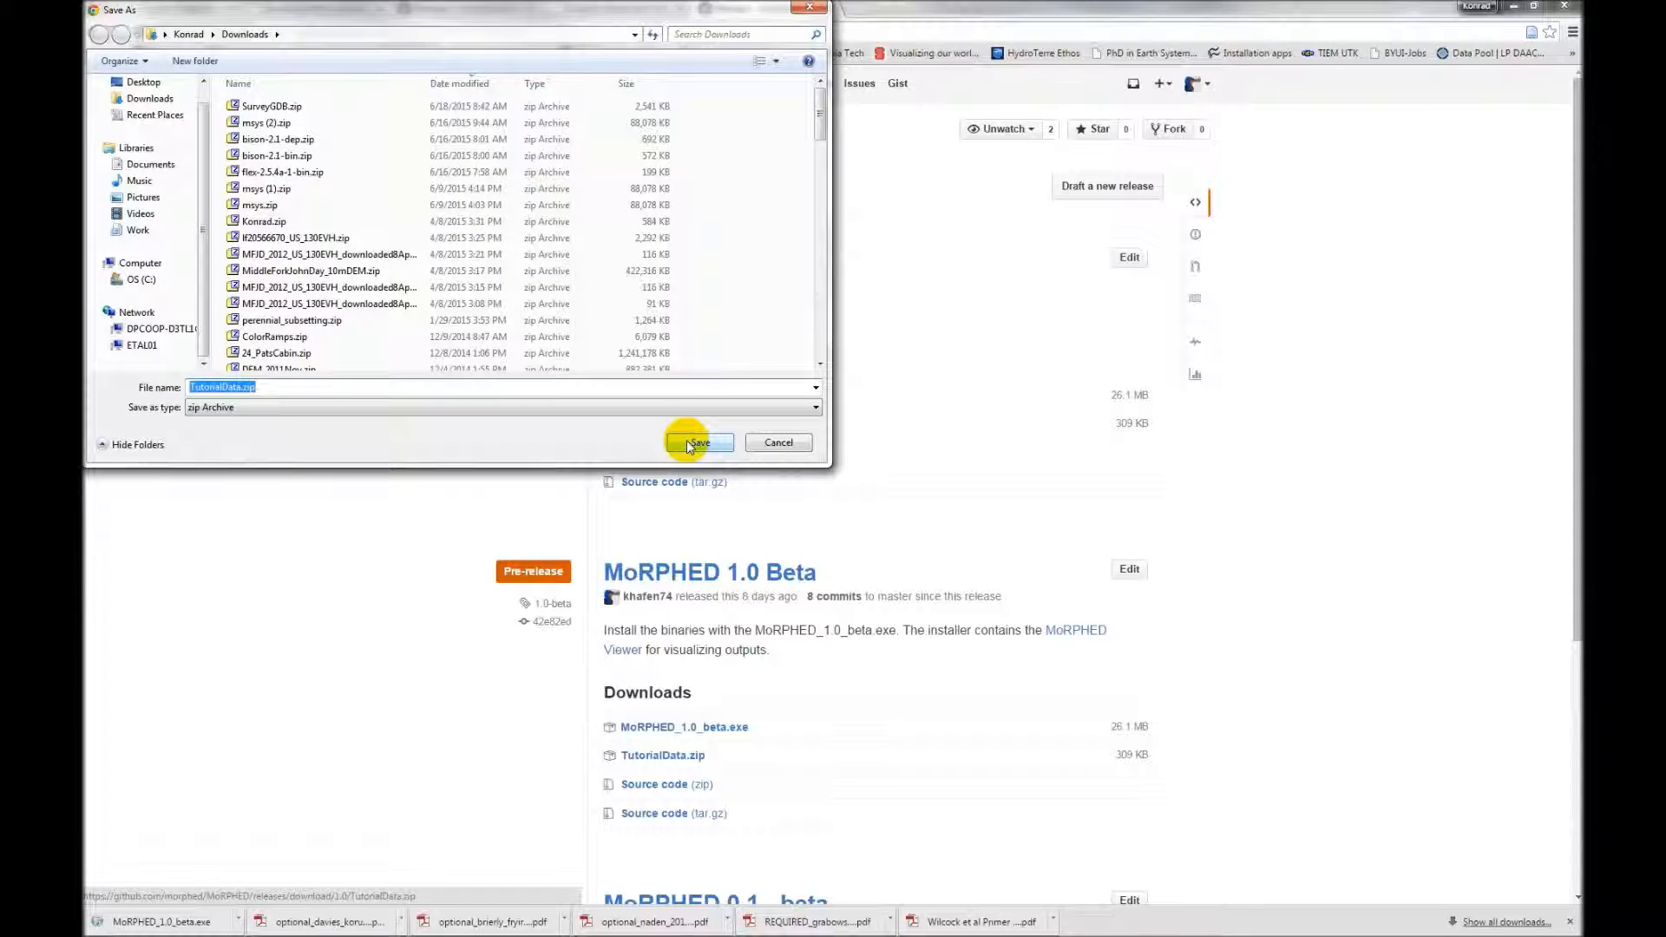
left_click(690, 443)
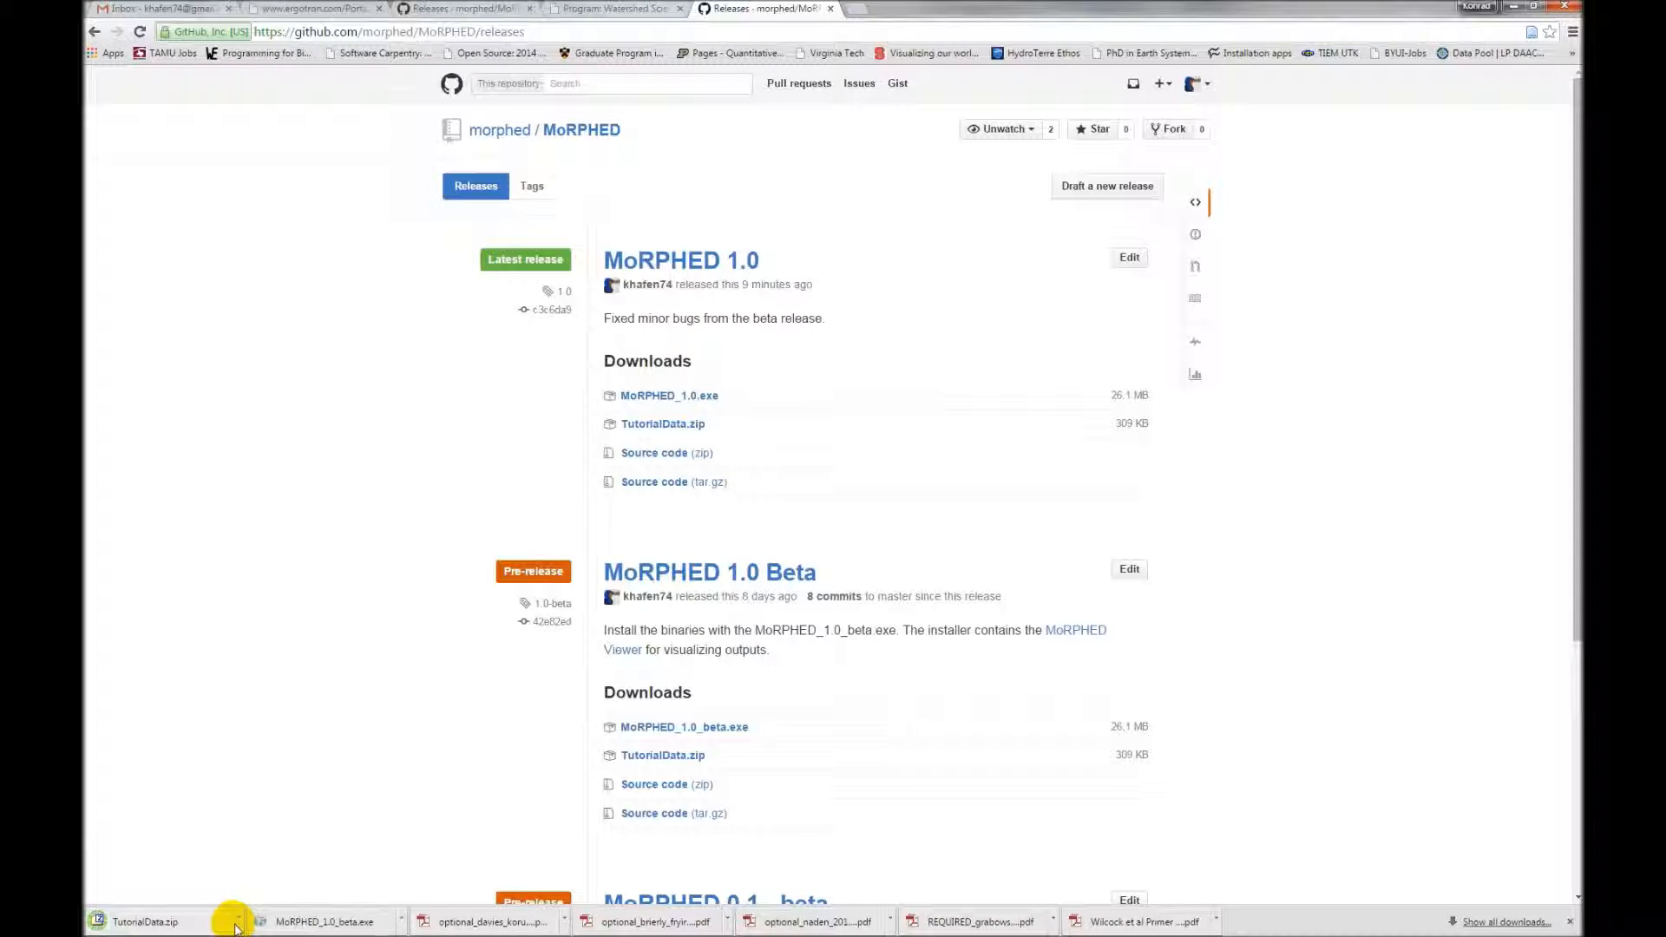
Show the downloaded TutorialData.zip in its folder and open the 7-Zip extraction settings for it
left_click(235, 925)
left_click(263, 870)
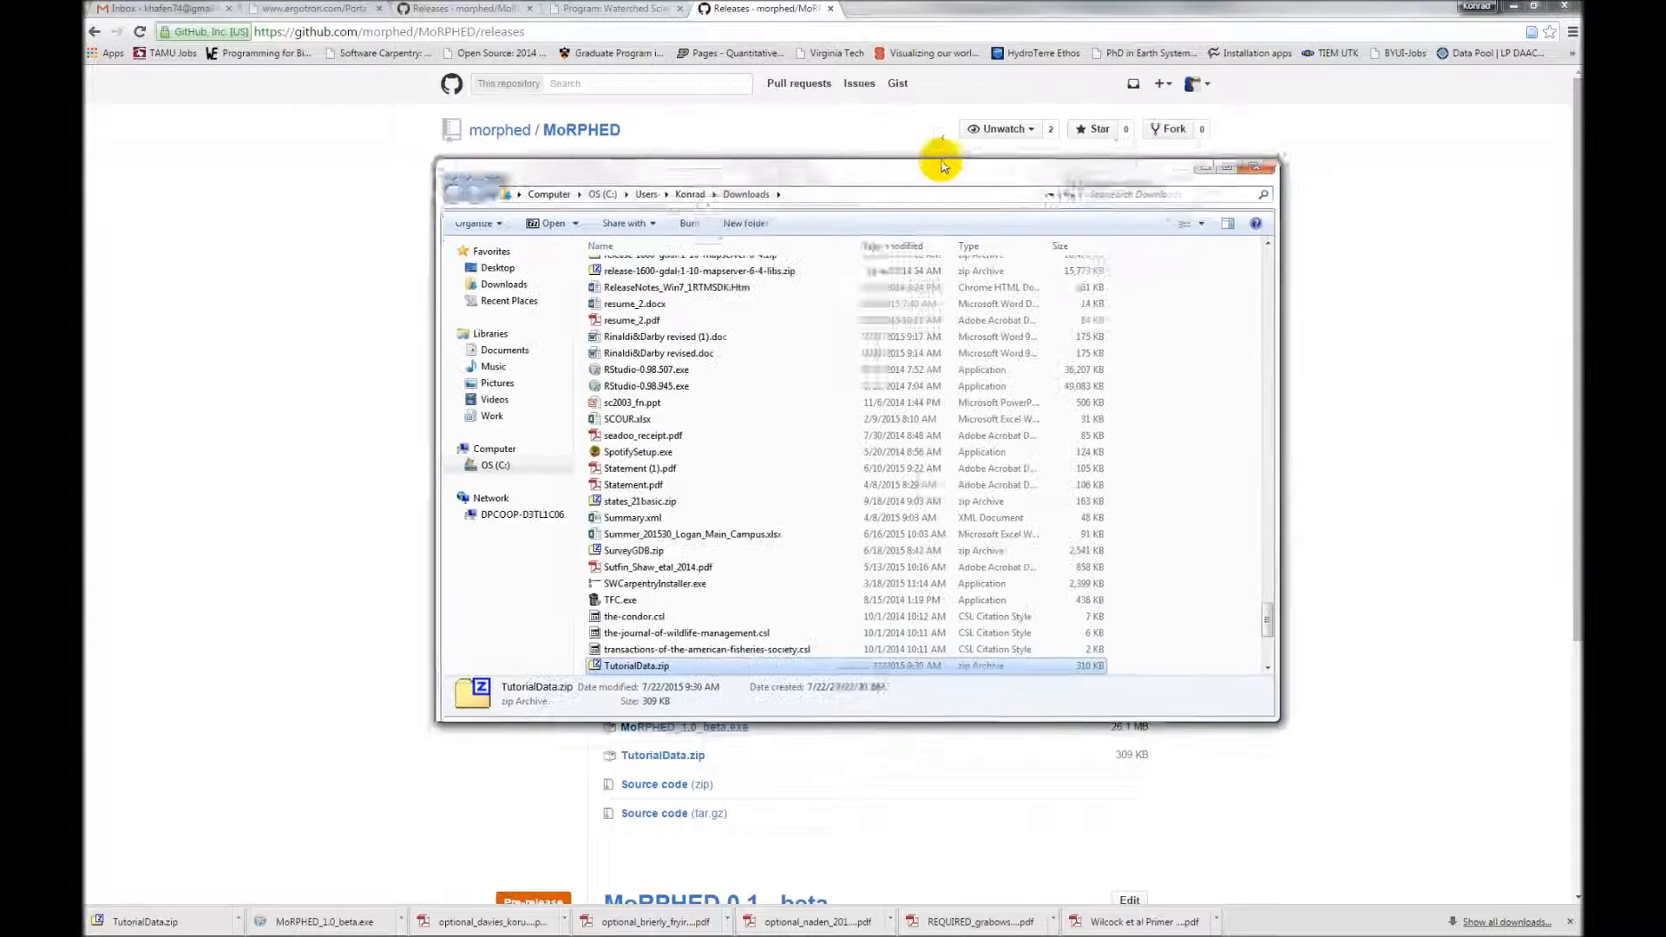
left_click_drag(941, 156, 1004, 130)
right_click(726, 647)
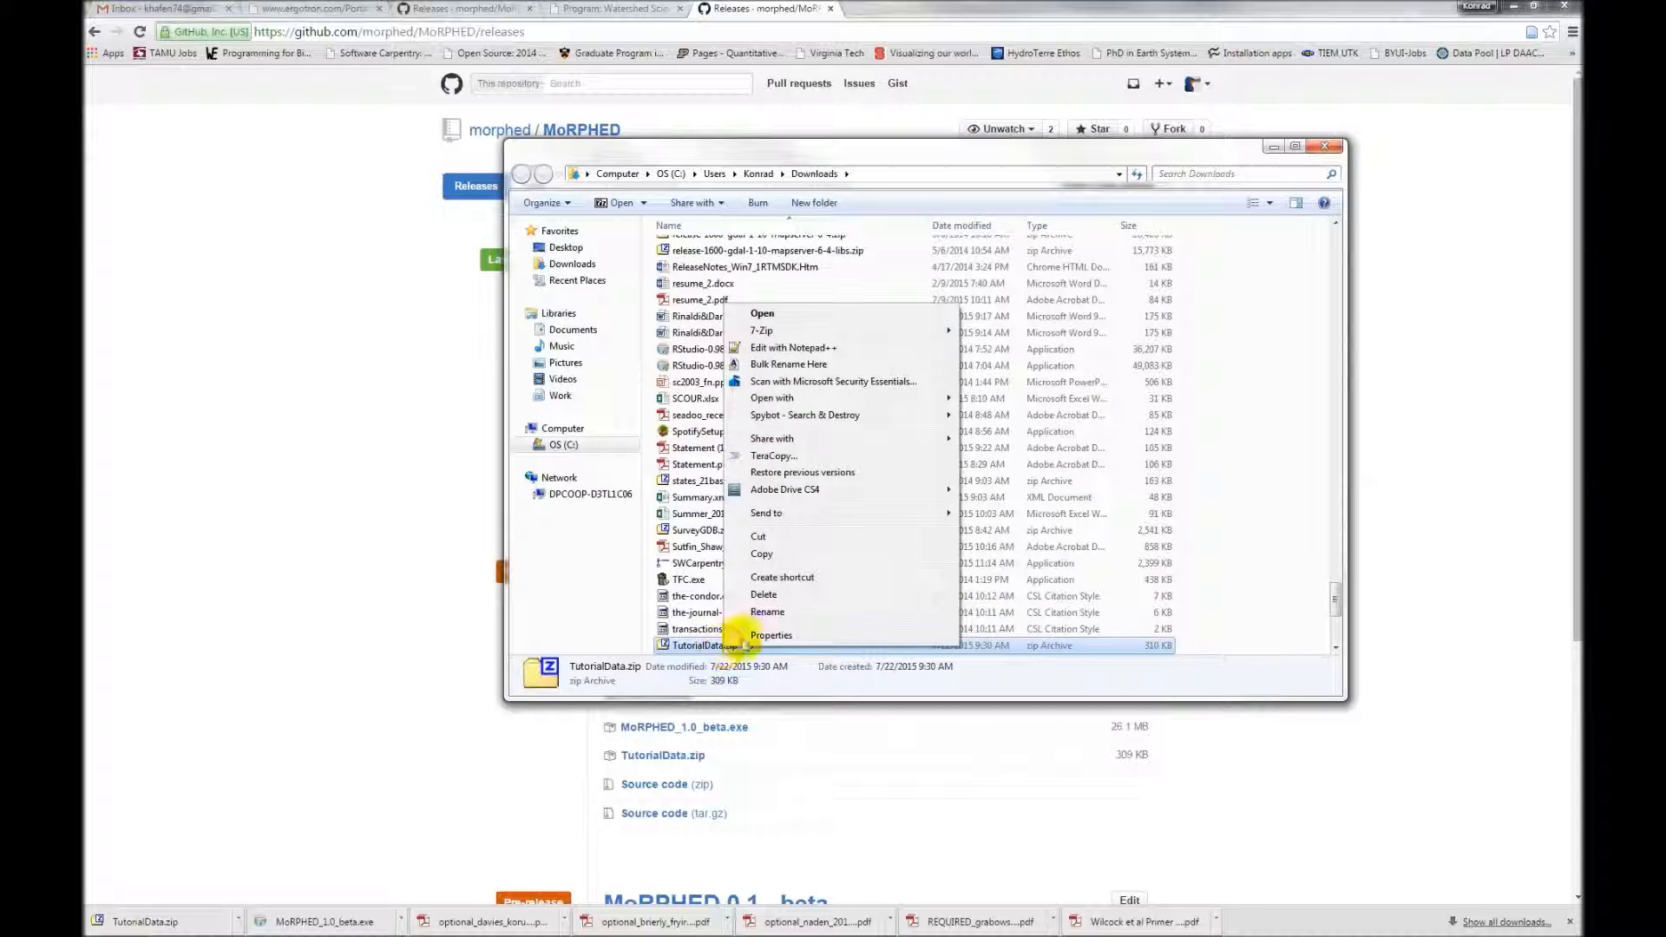
mouse_move(887, 337)
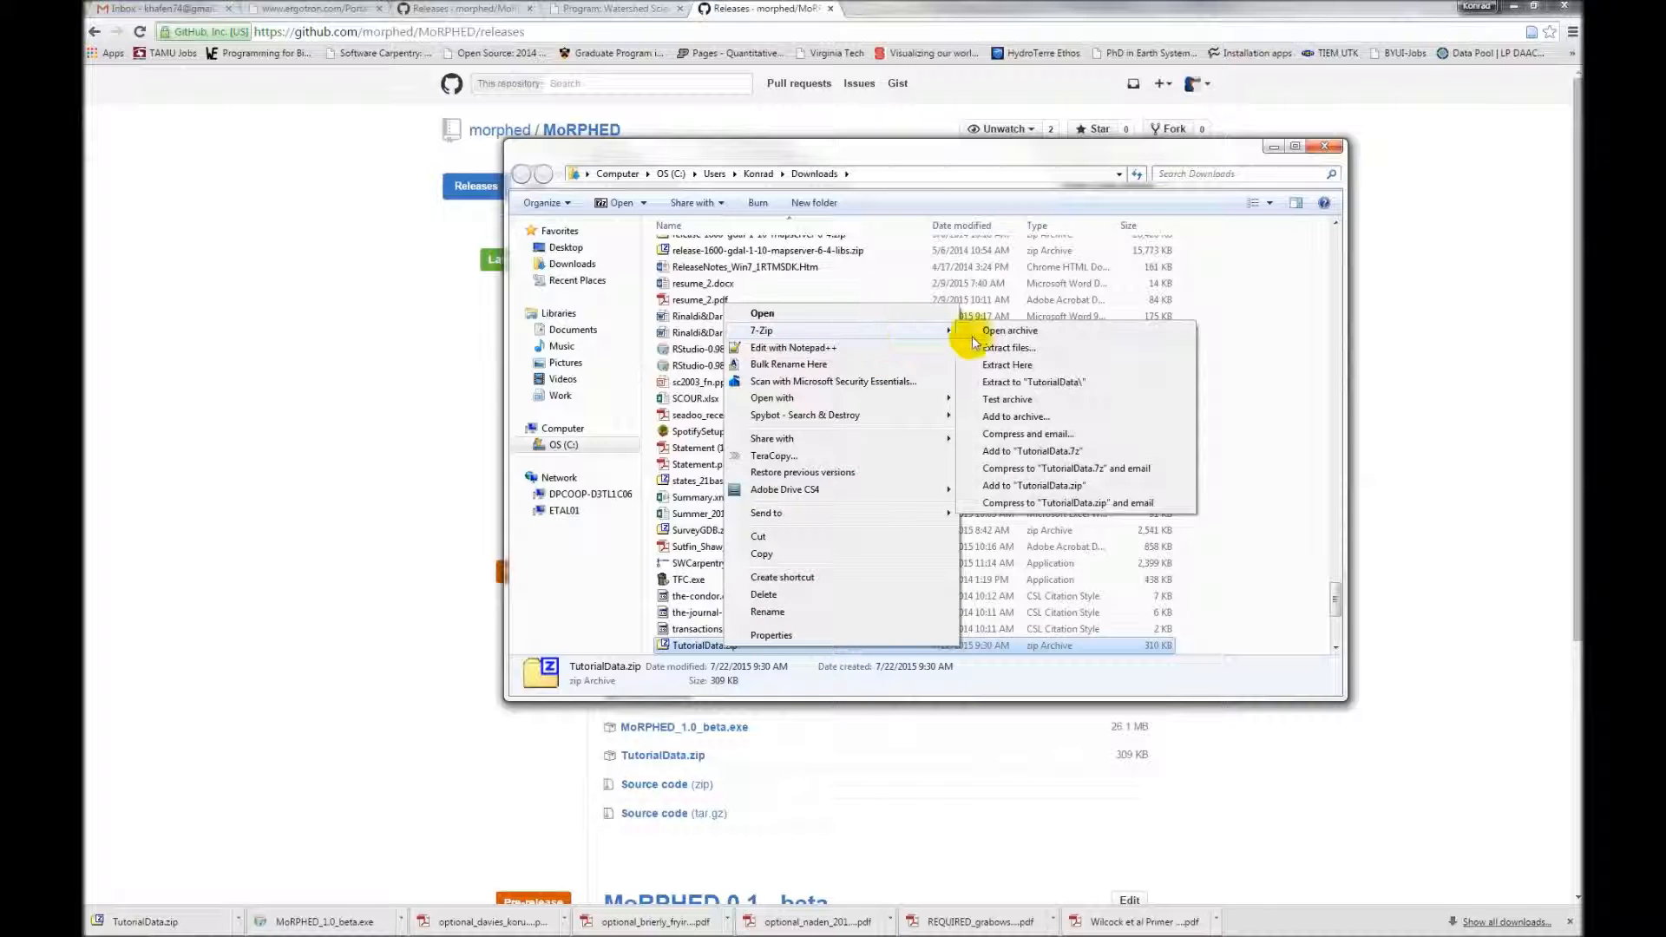
left_click(1049, 349)
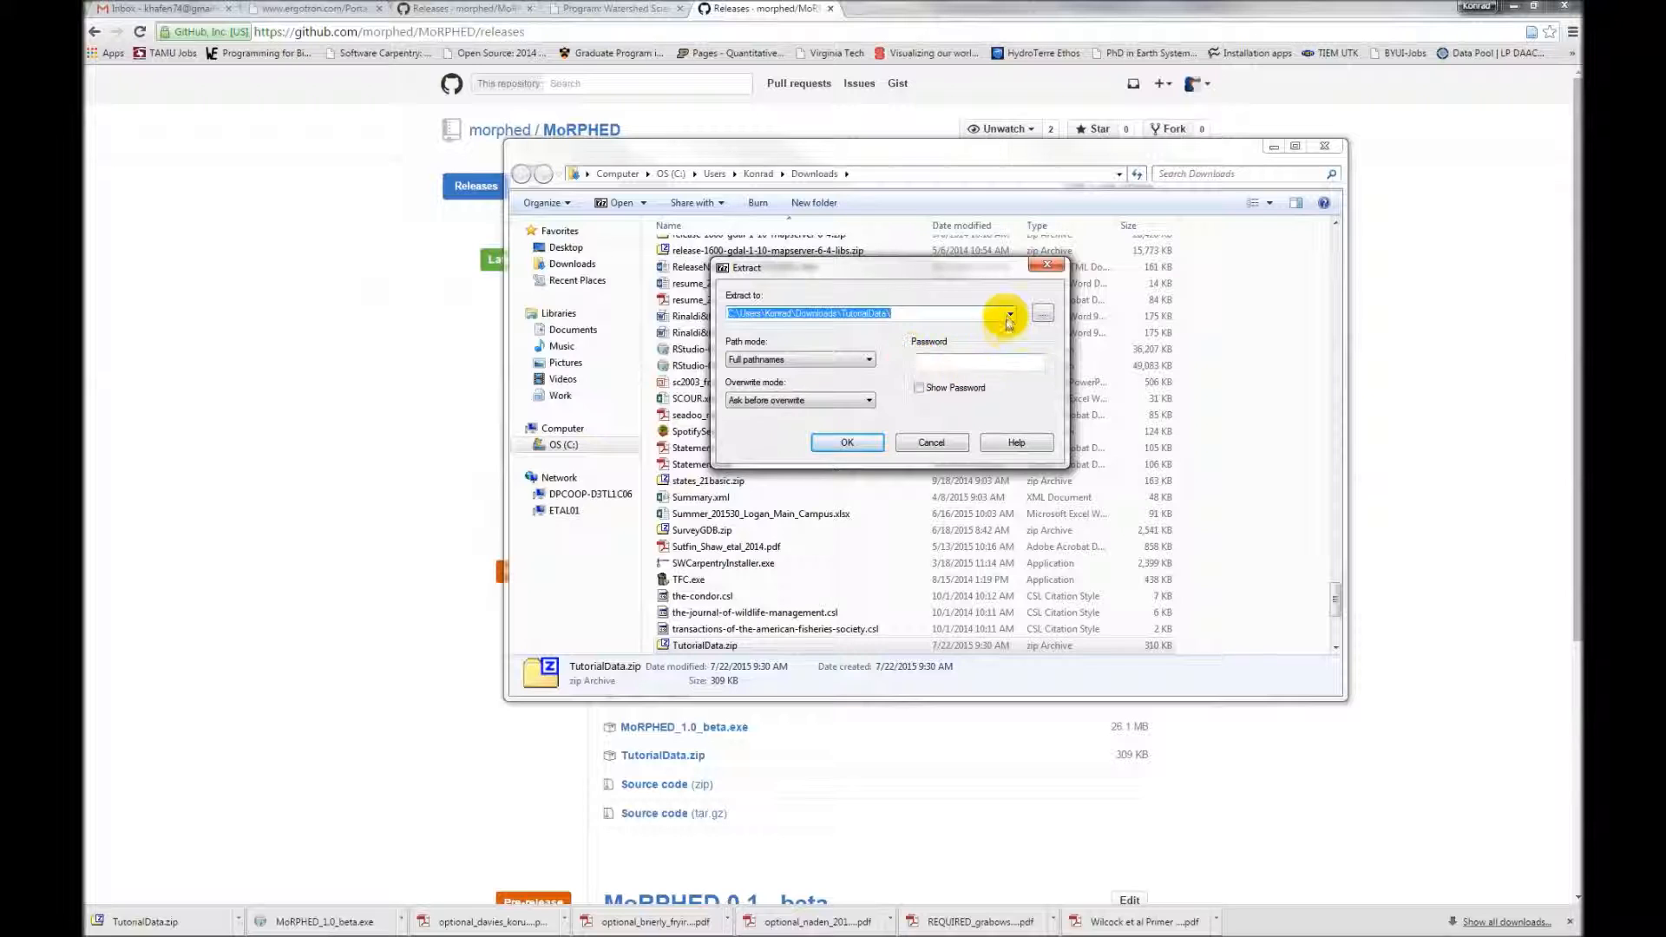
Choose C:\Test\01_aTest as the destination folder and extract the TutorialData archive there
left_click(1007, 315)
left_click(1007, 315)
left_click(1048, 316)
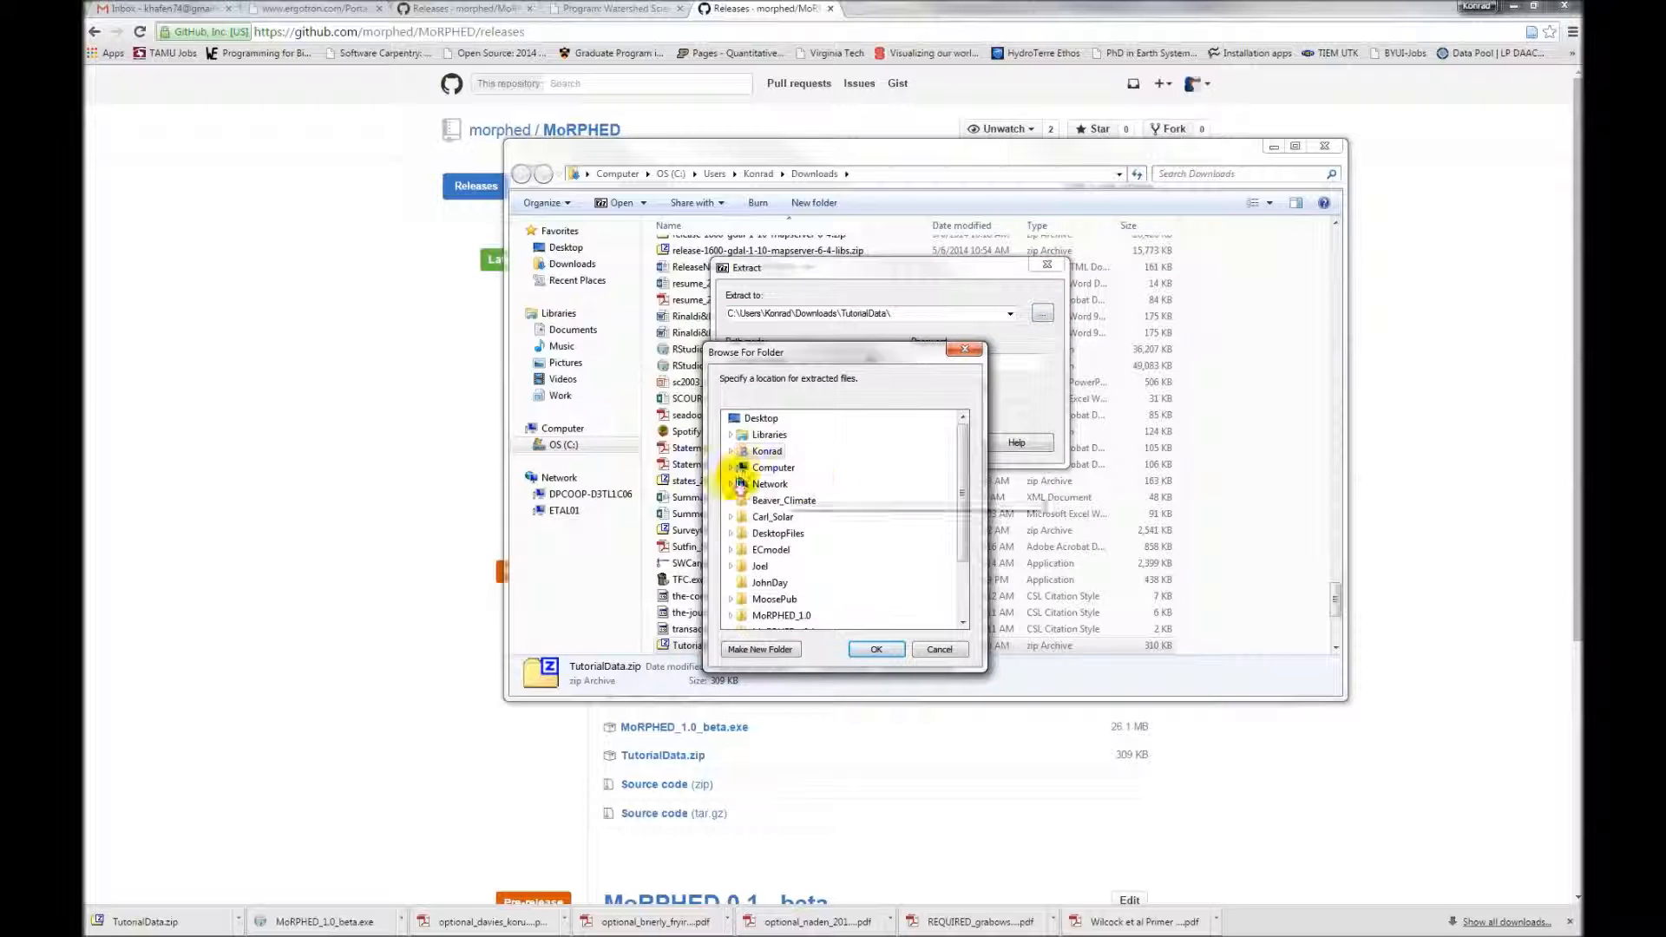
left_click(730, 468)
double_click(768, 483)
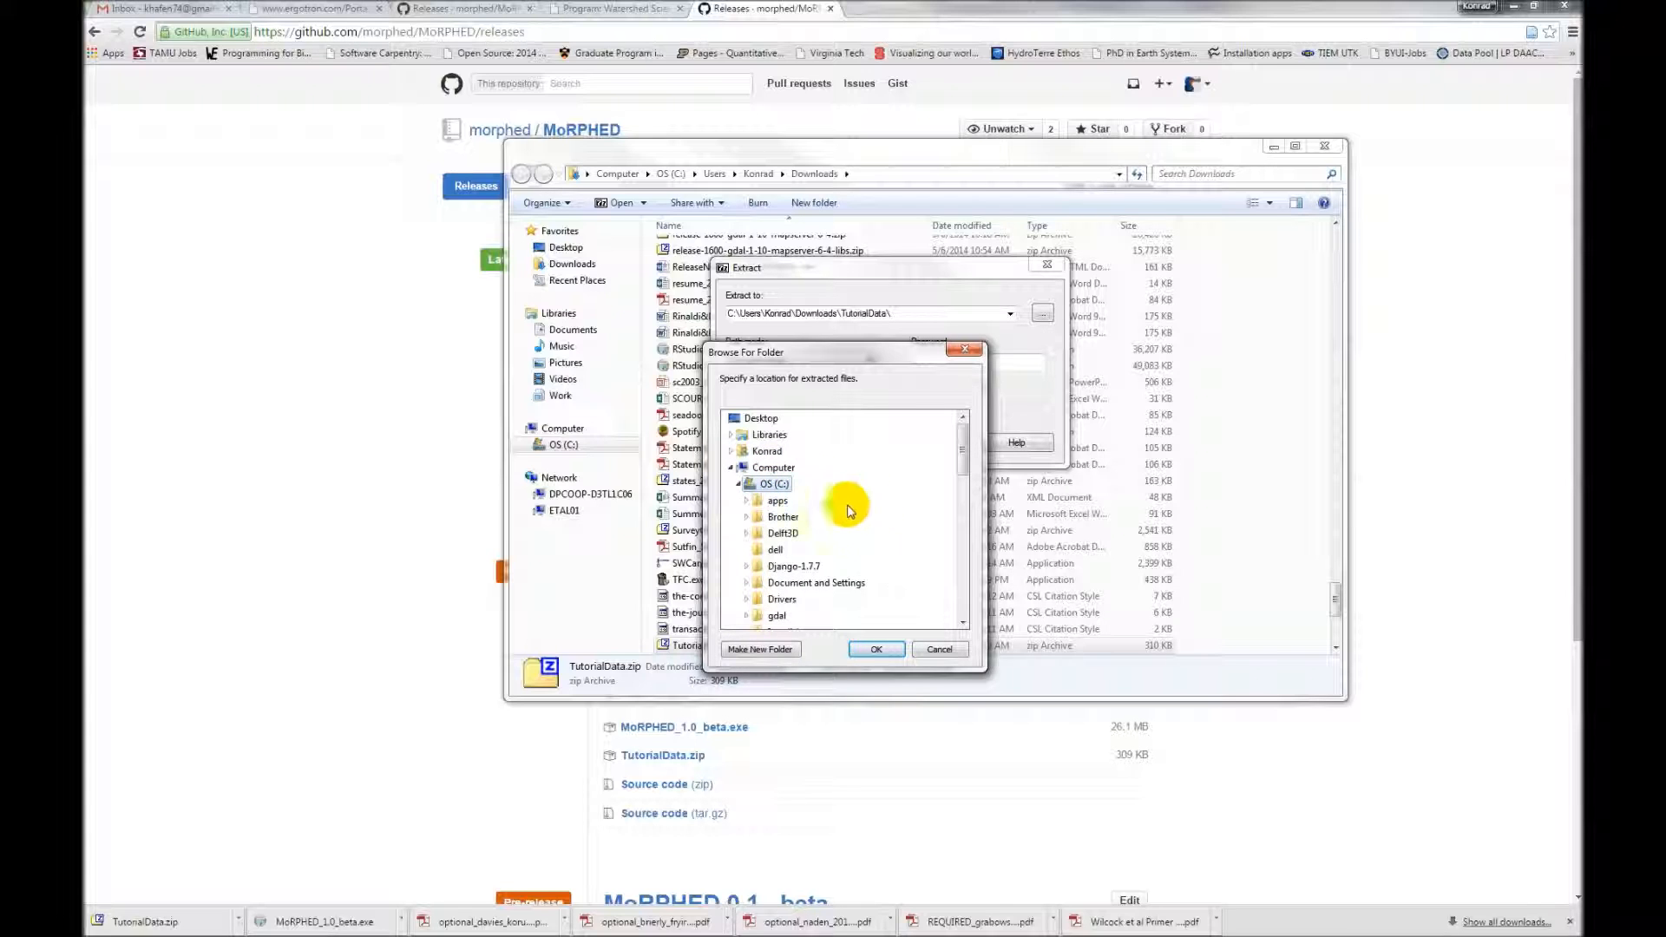
scroll(904, 556, "down", 6)
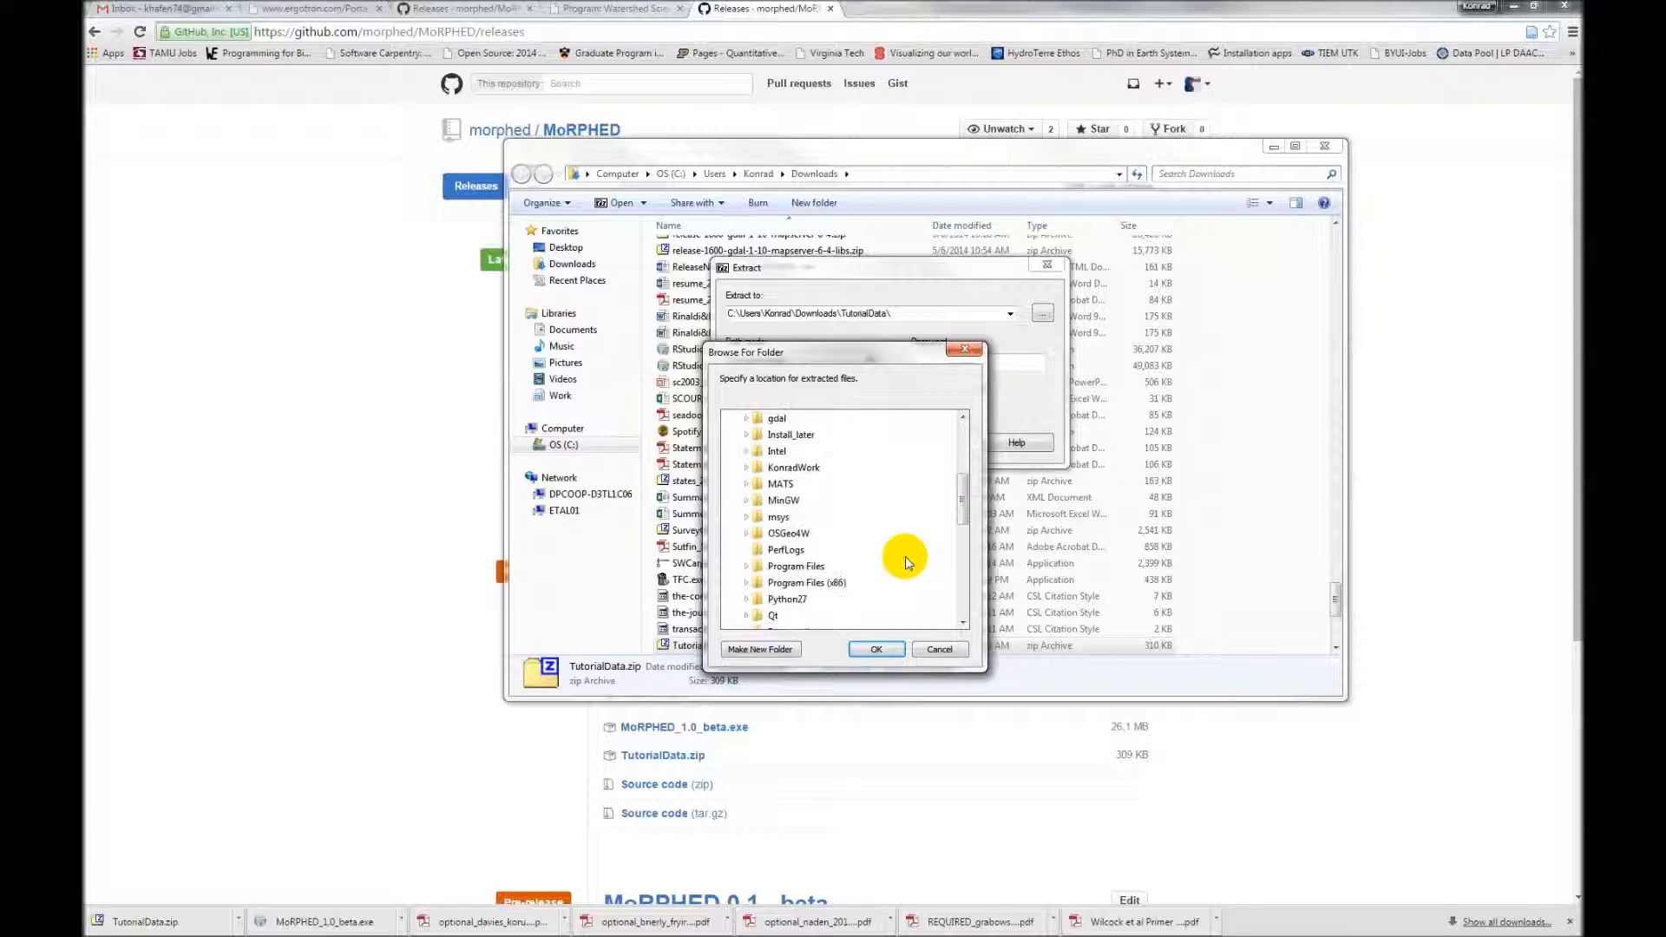
left_click(747, 583)
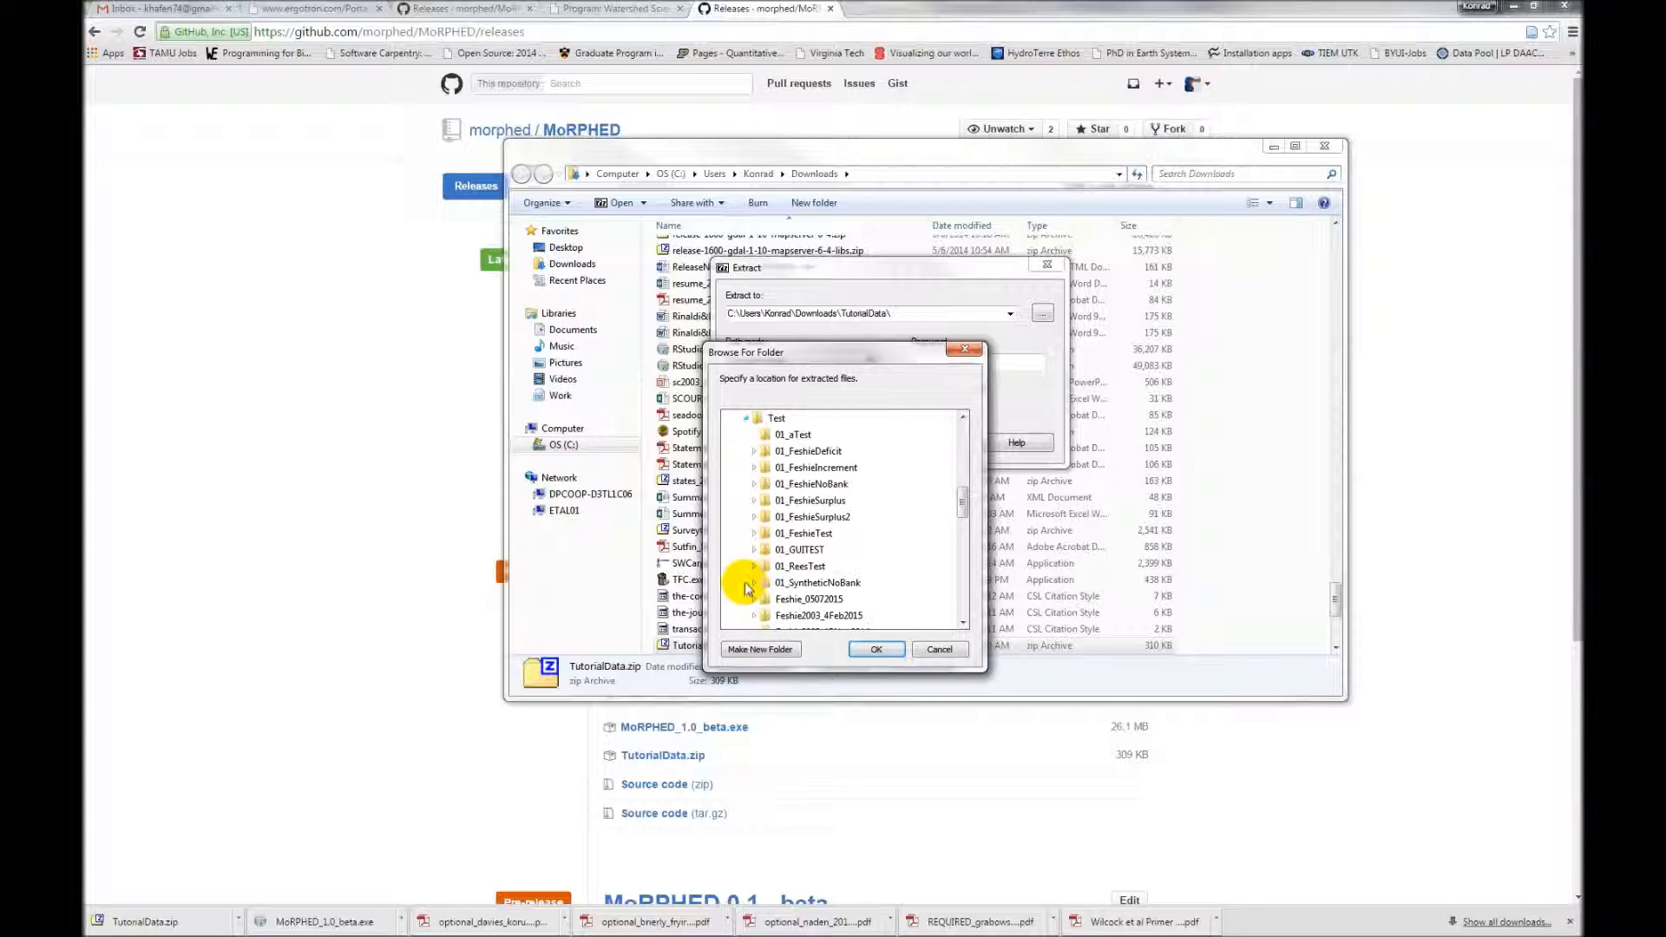
left_click(793, 435)
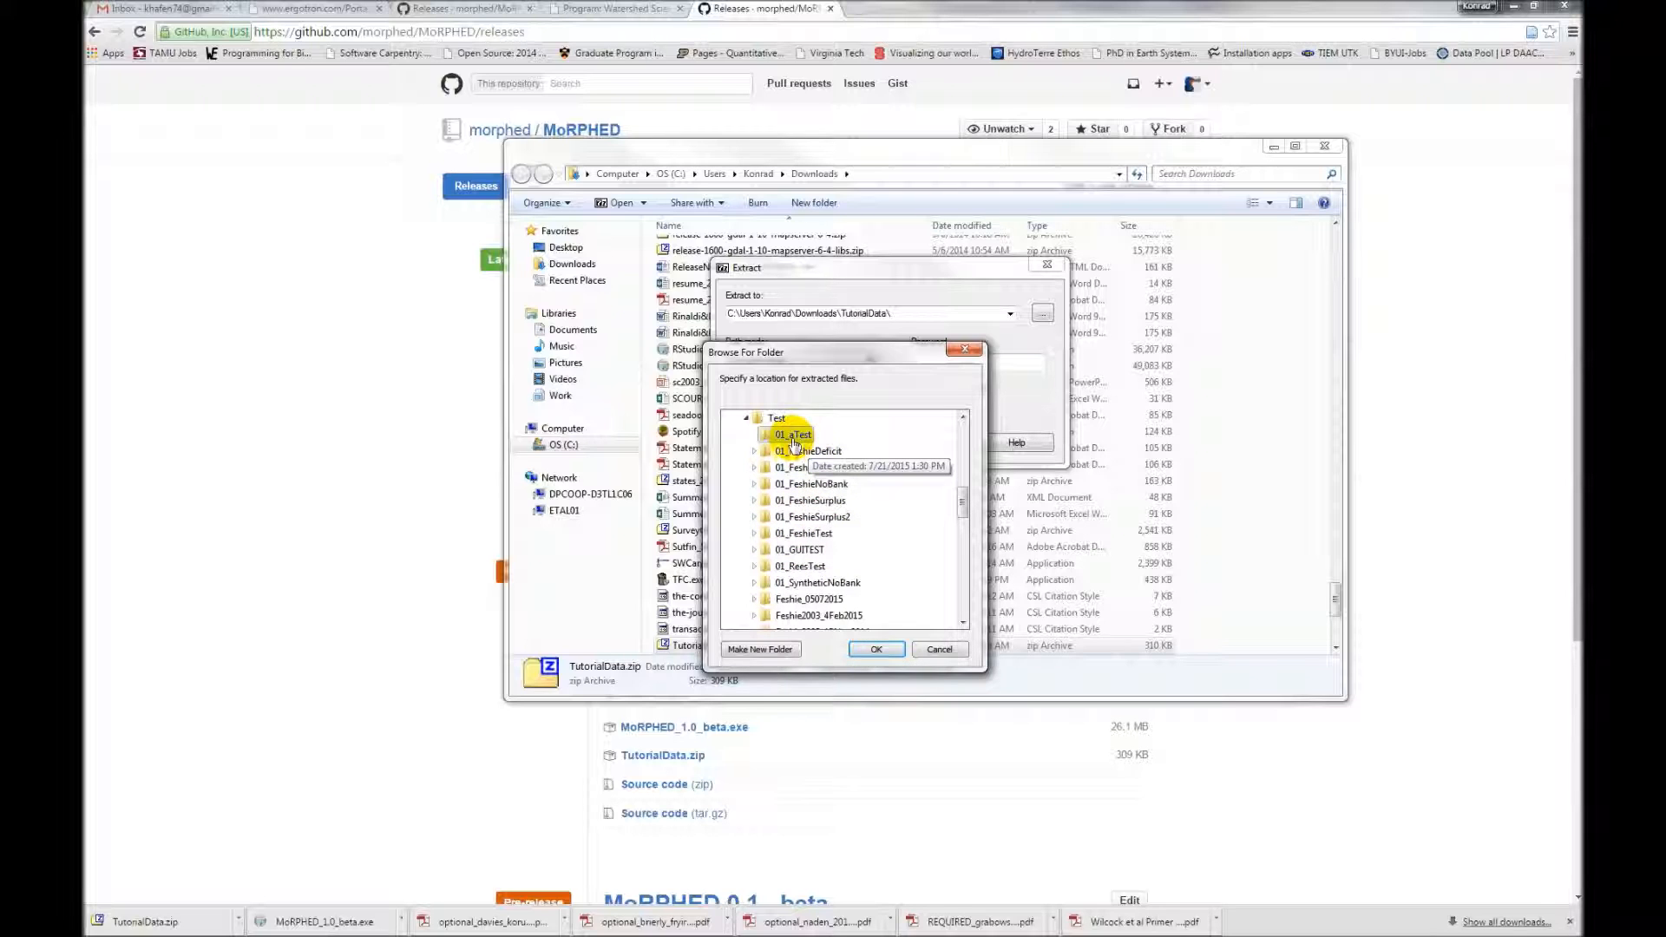
left_click(873, 649)
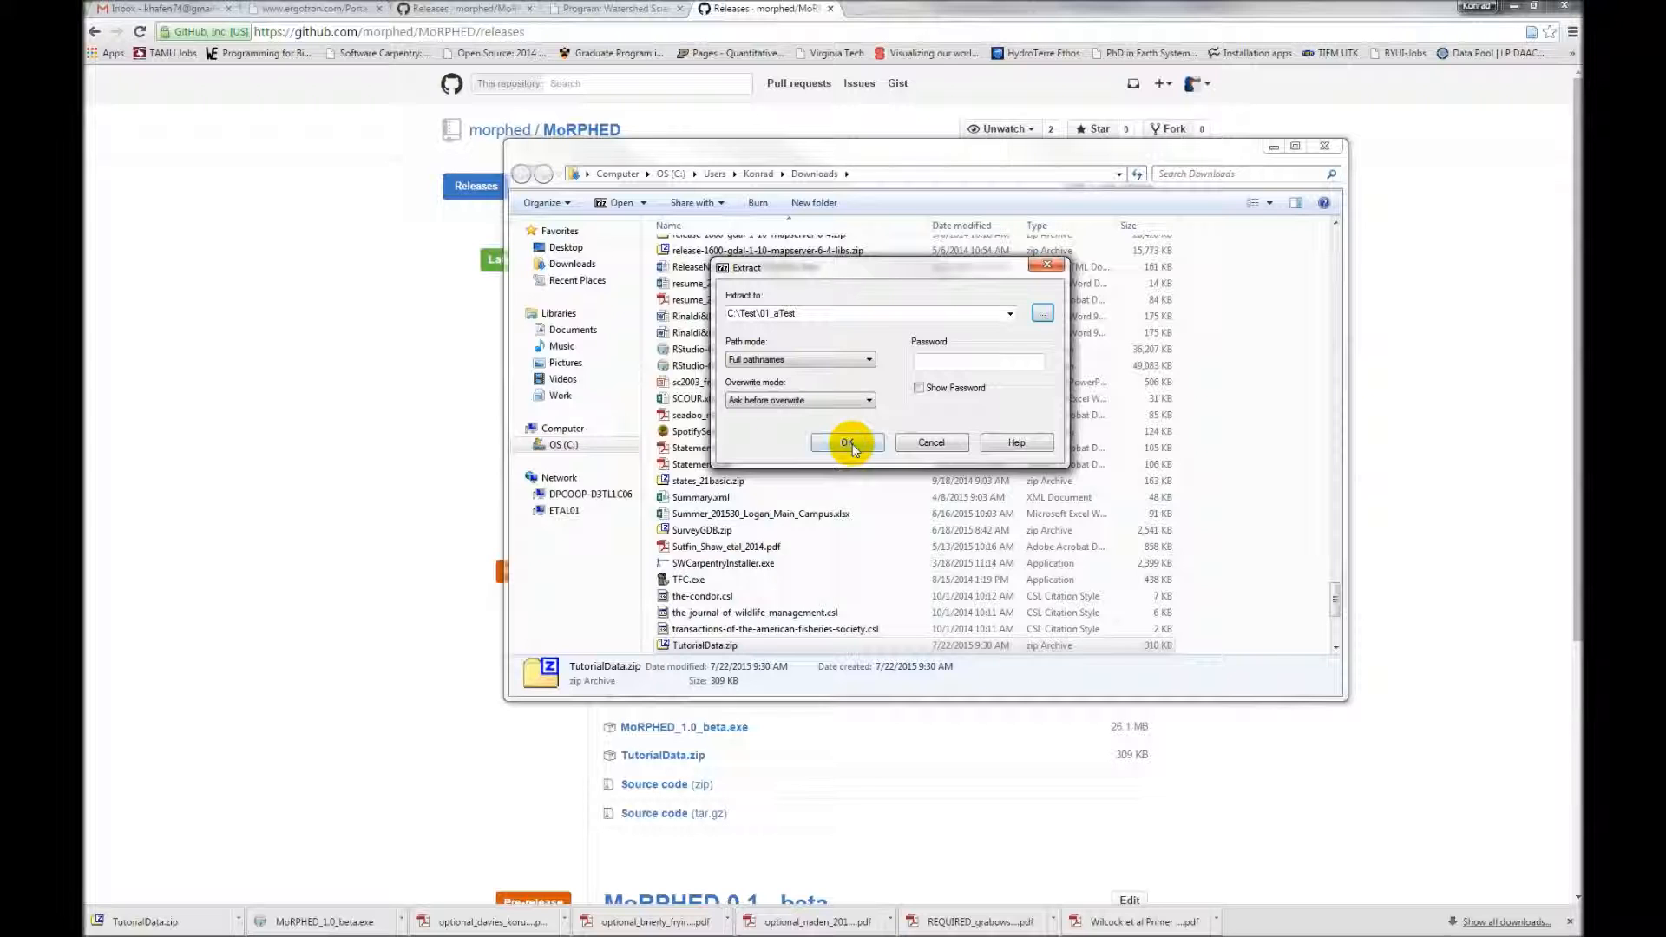
left_click(849, 444)
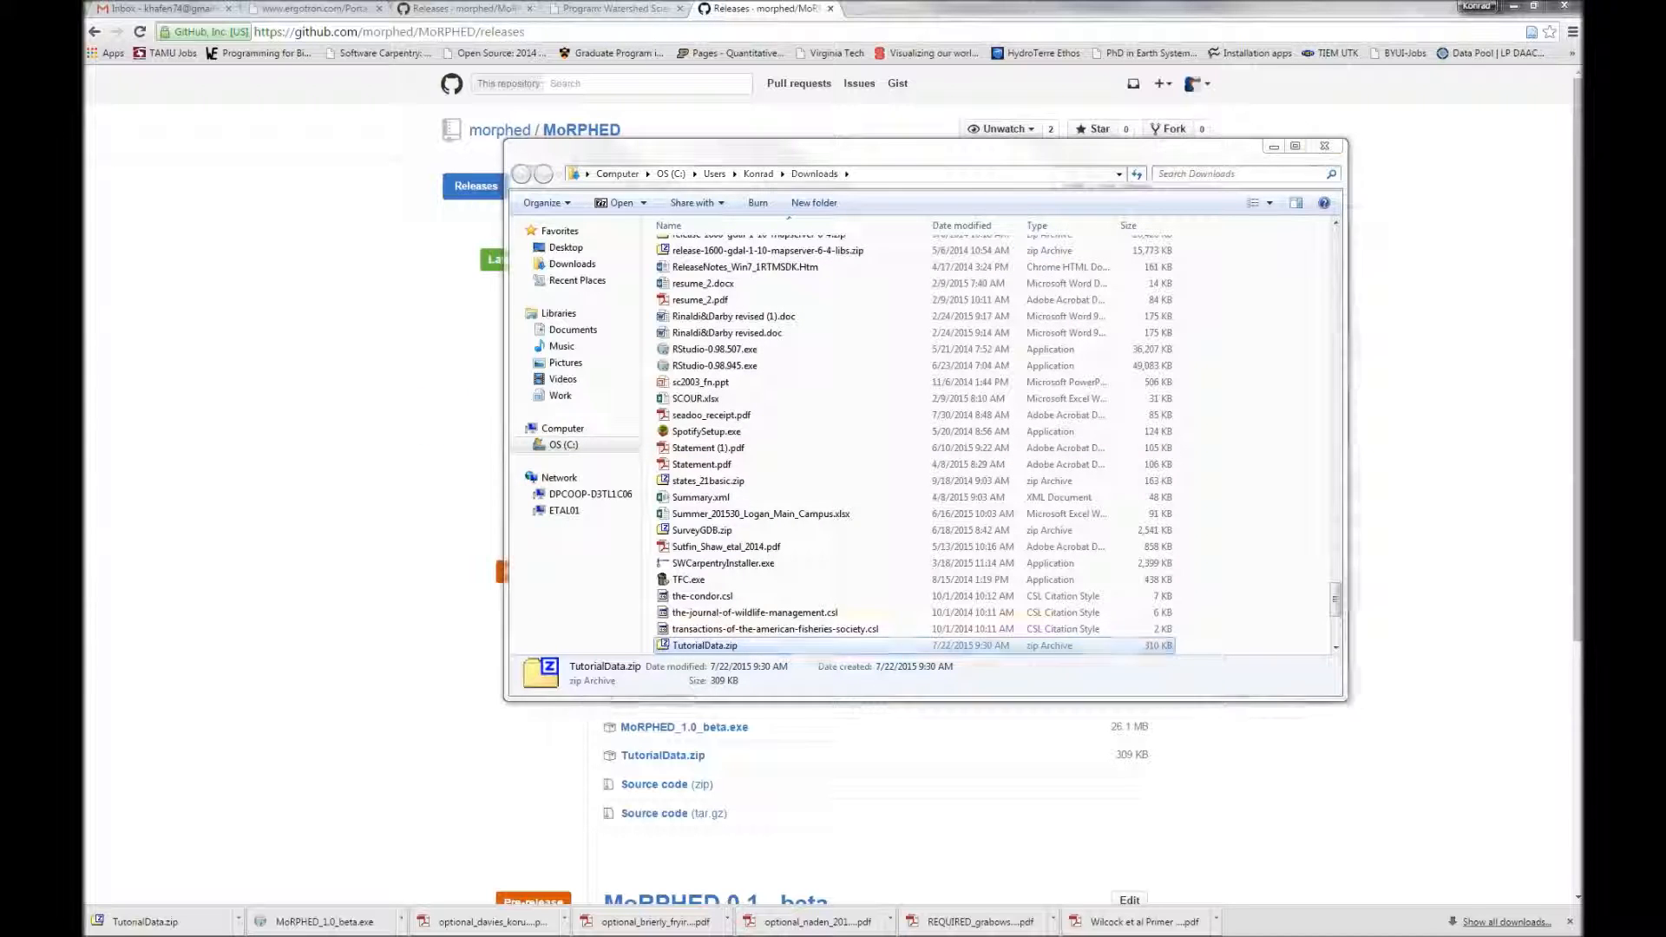
Examine the contents of Feshie0304_Hydro.txt in the extracted TutorialData folder, and put away the file and folder windows
double_click(781, 325)
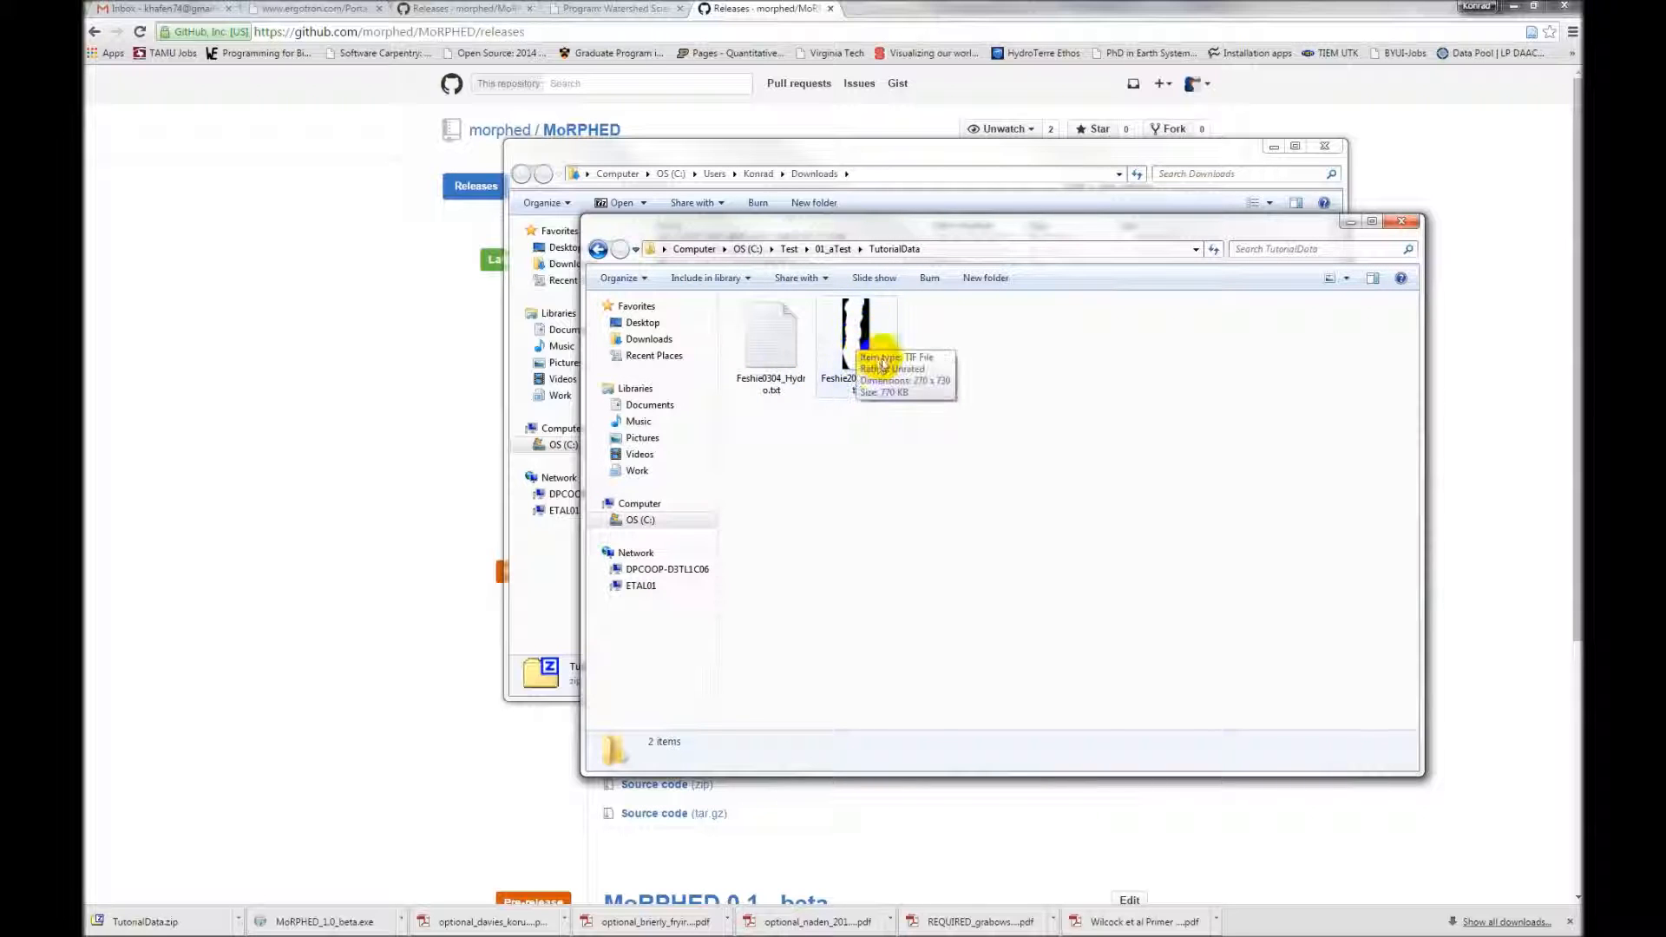
mouse_move(781, 392)
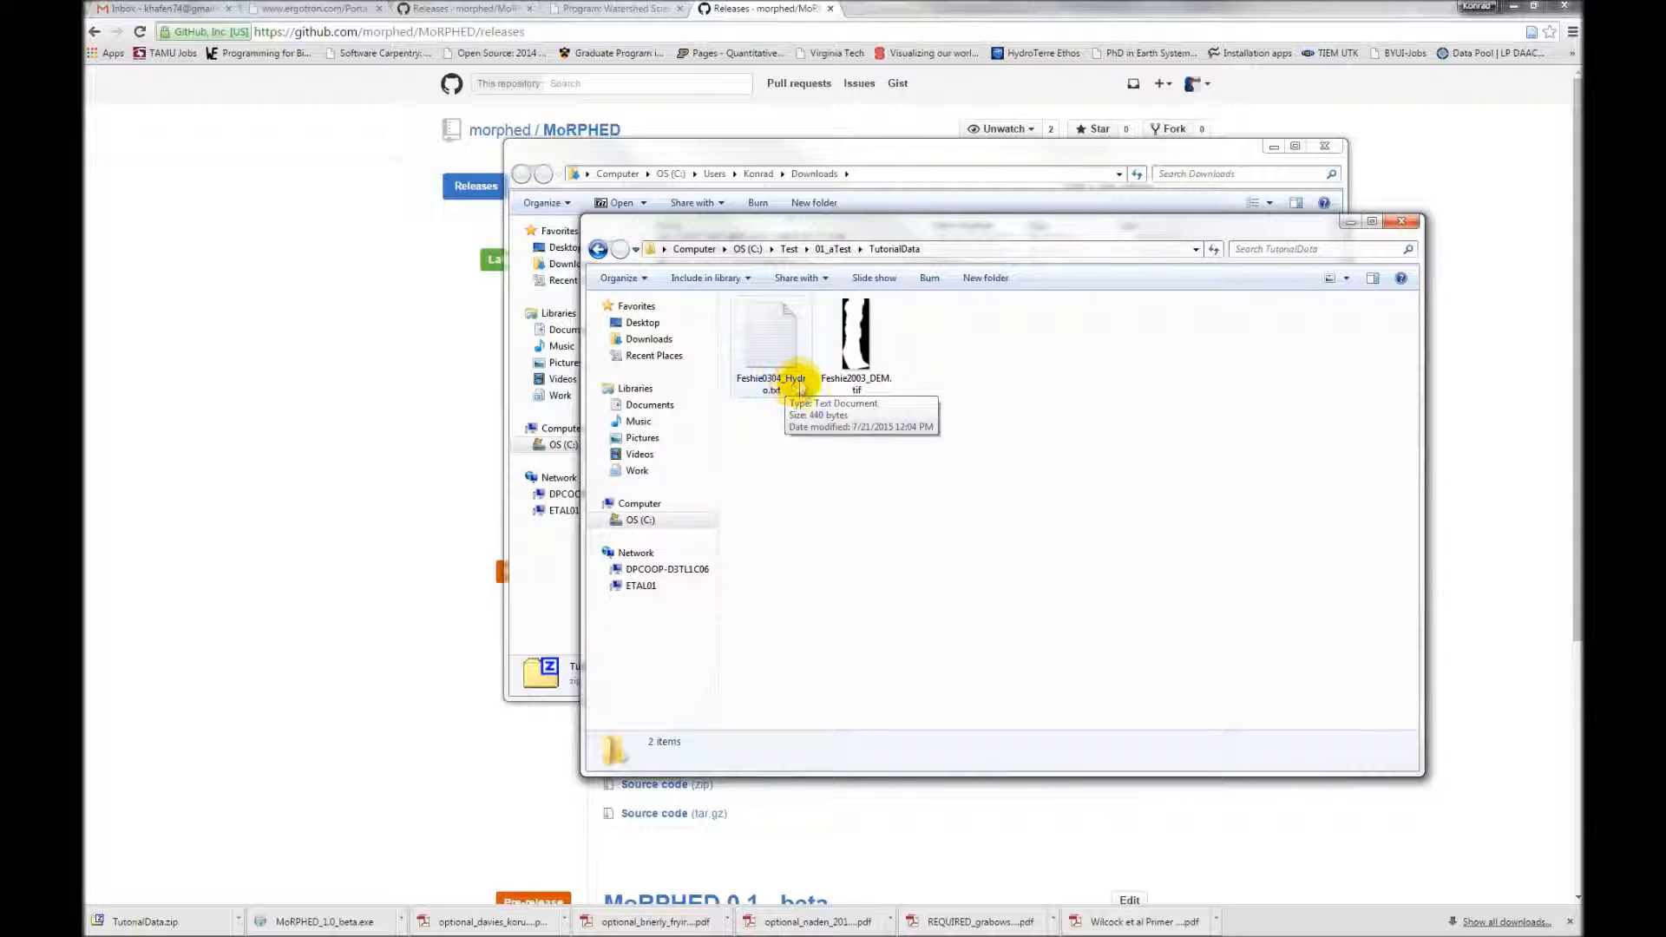
left_click(757, 371)
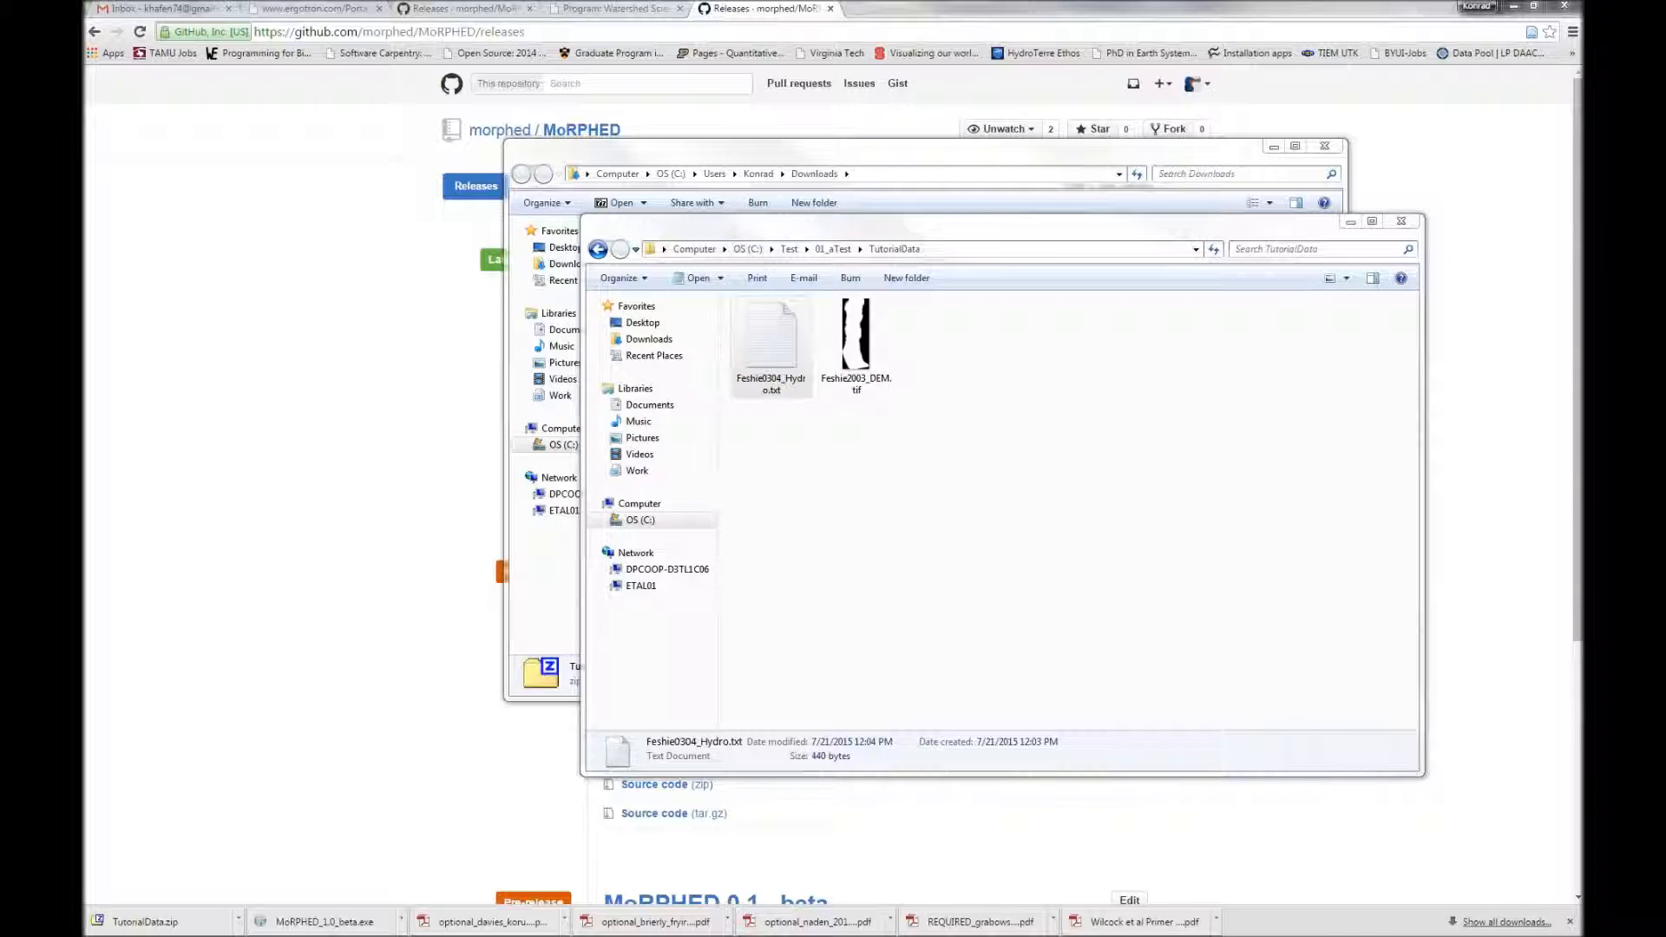
double_click(771, 347)
left_click_drag(1067, 233, 949, 179)
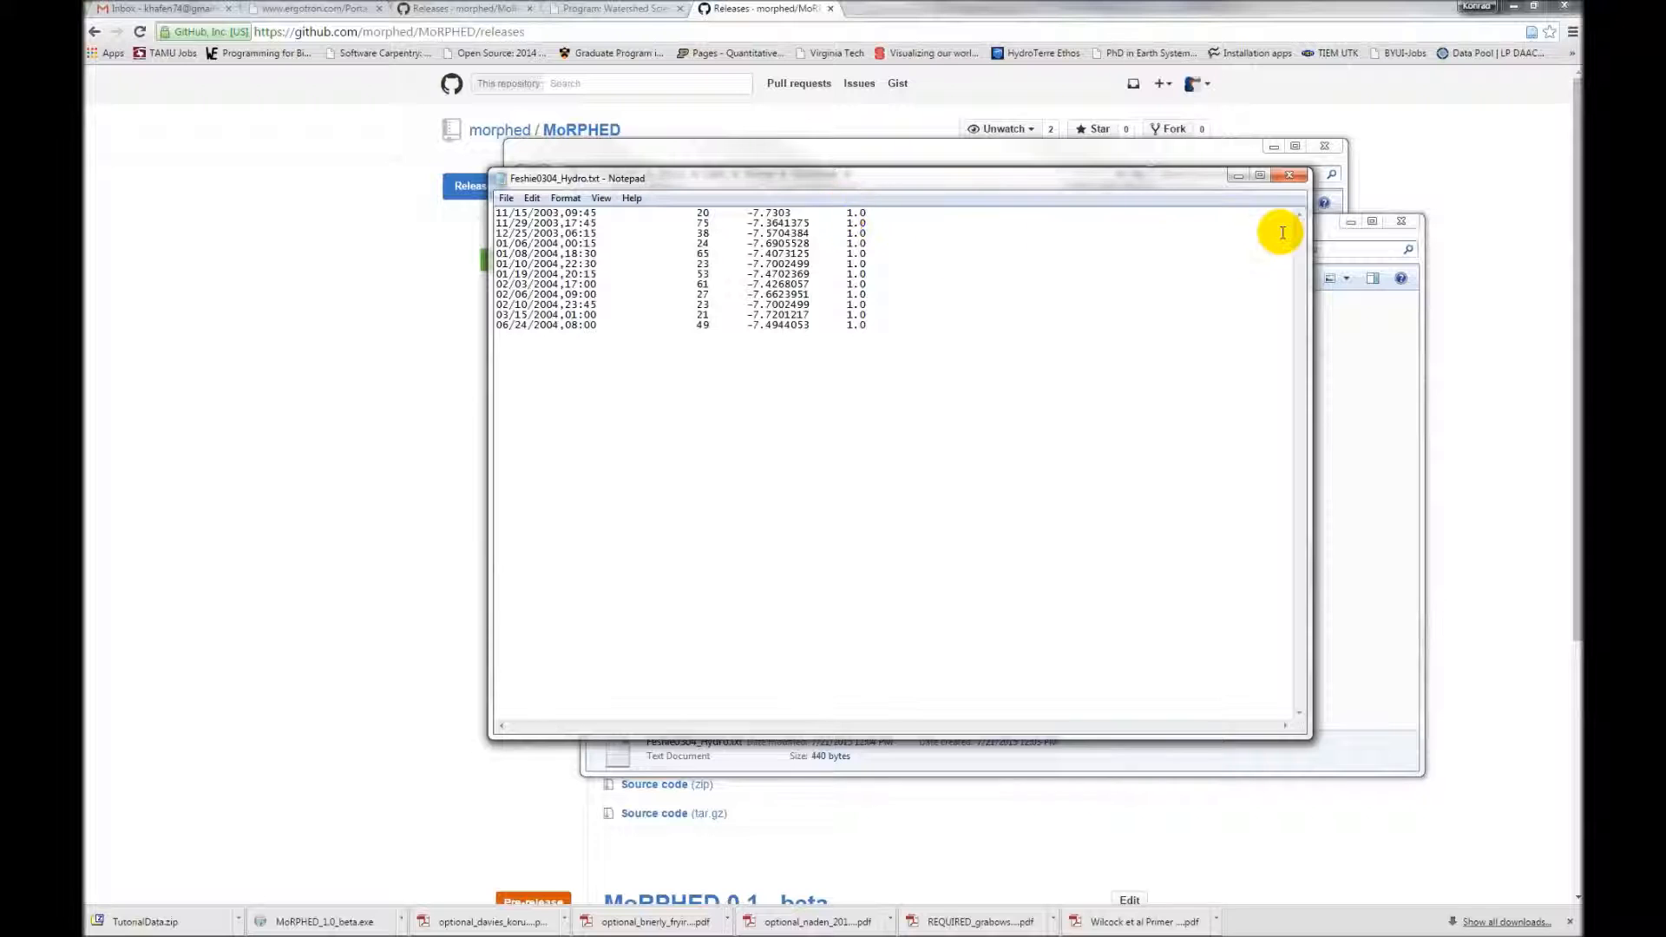
left_click(1291, 178)
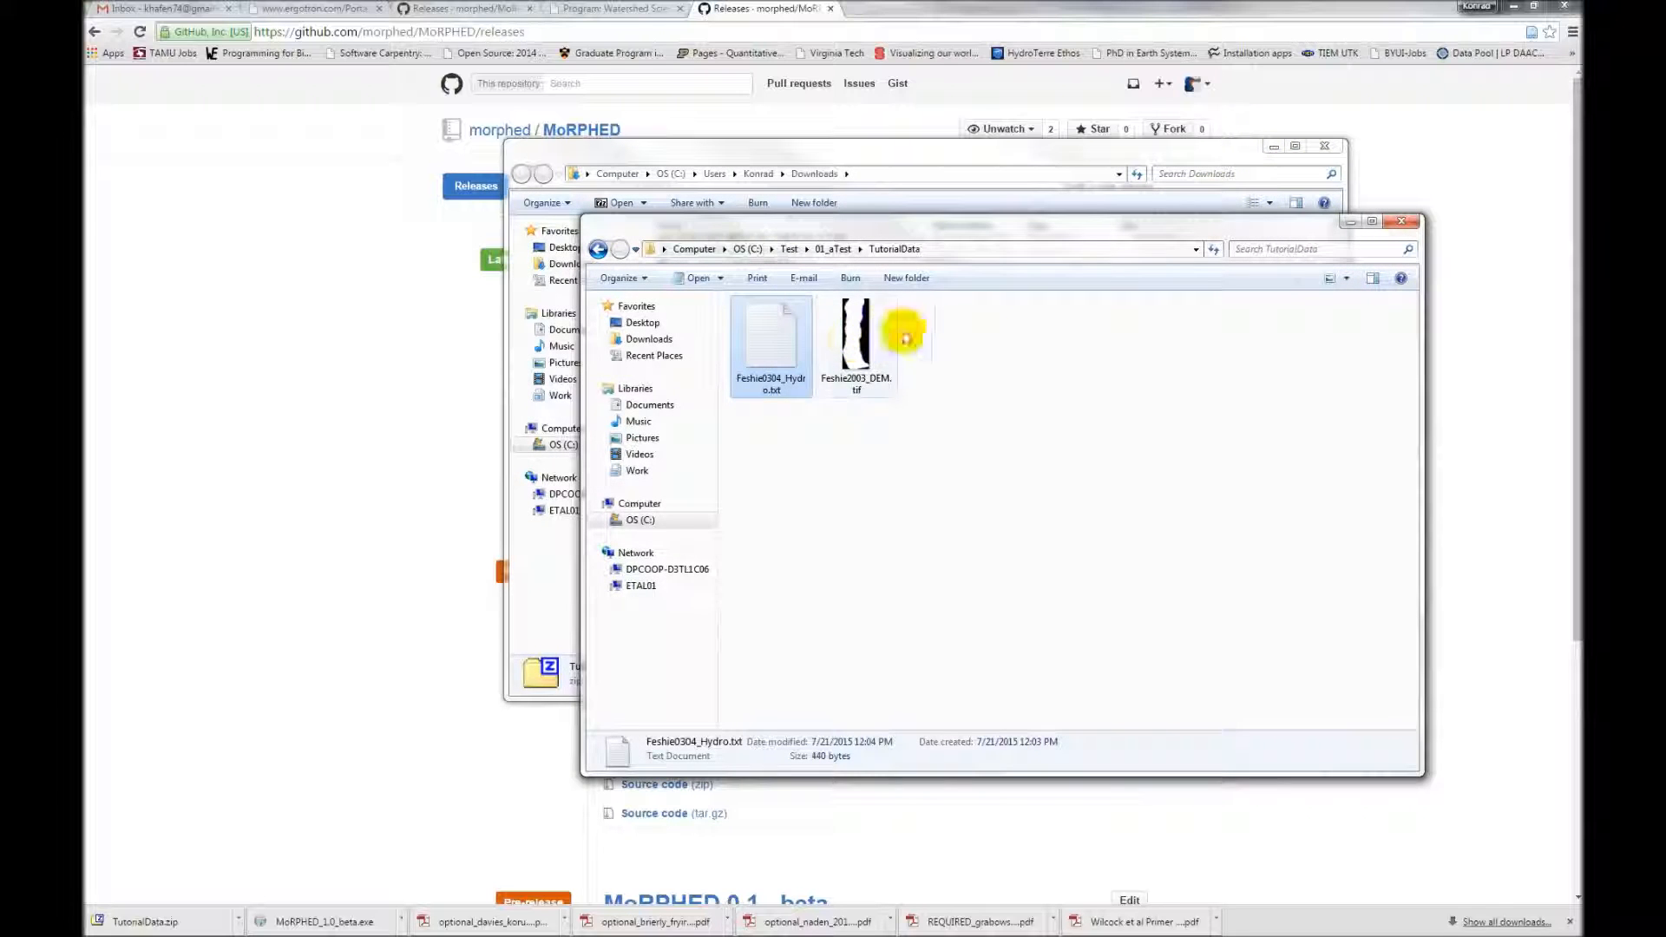
left_click(1351, 221)
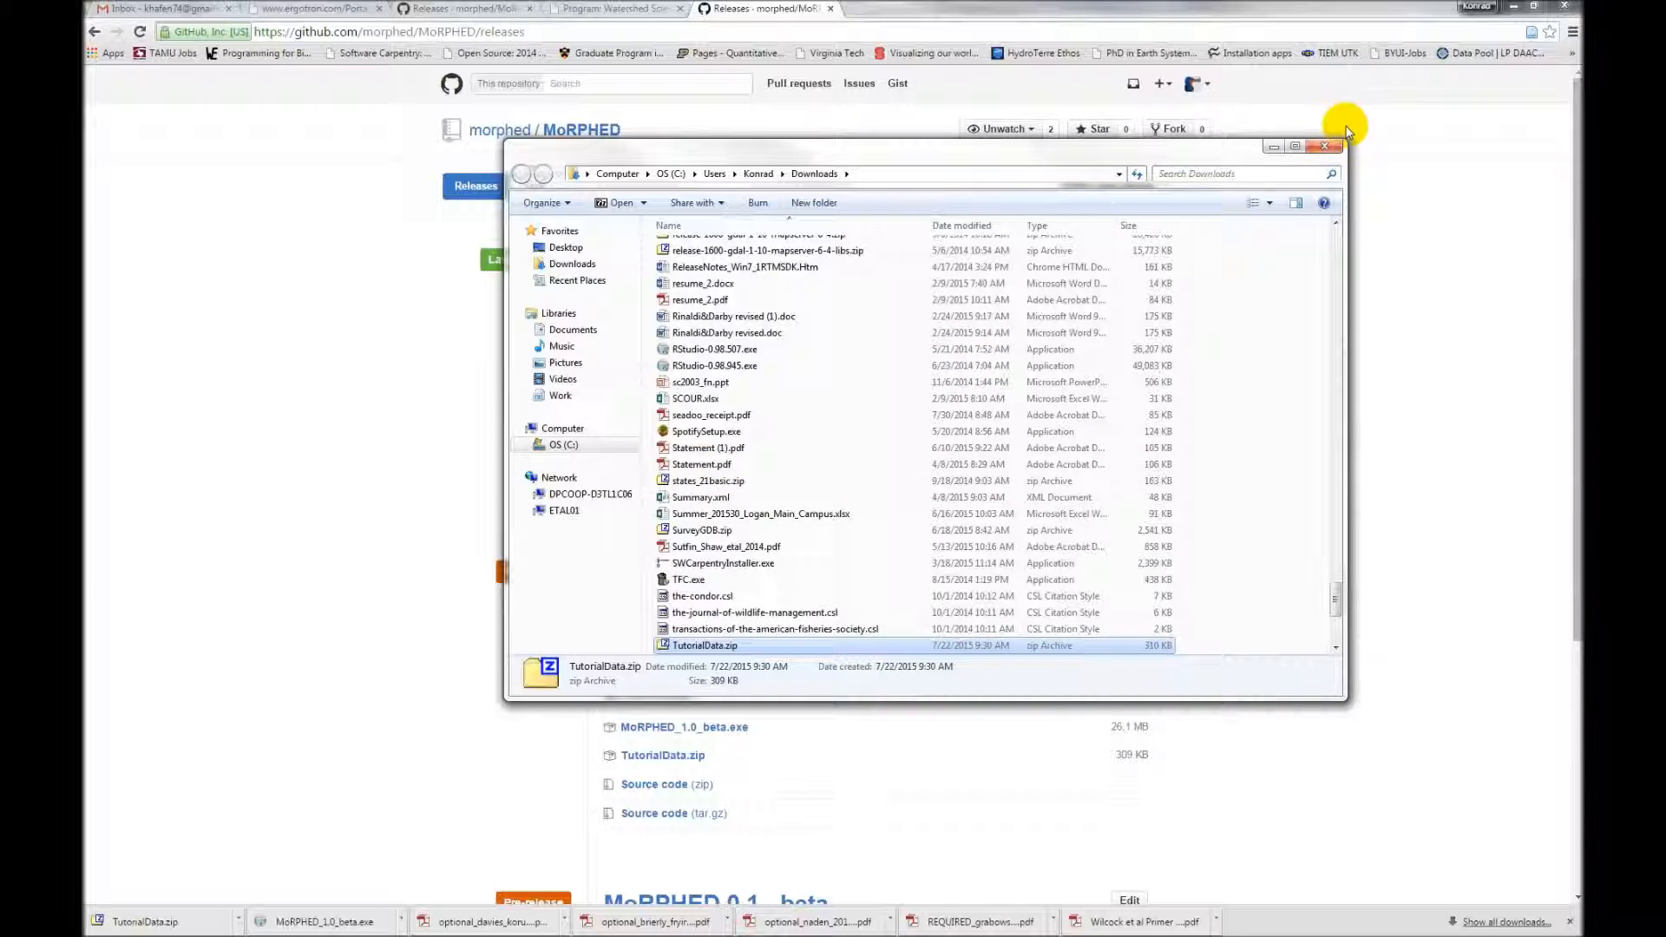
left_click(1326, 145)
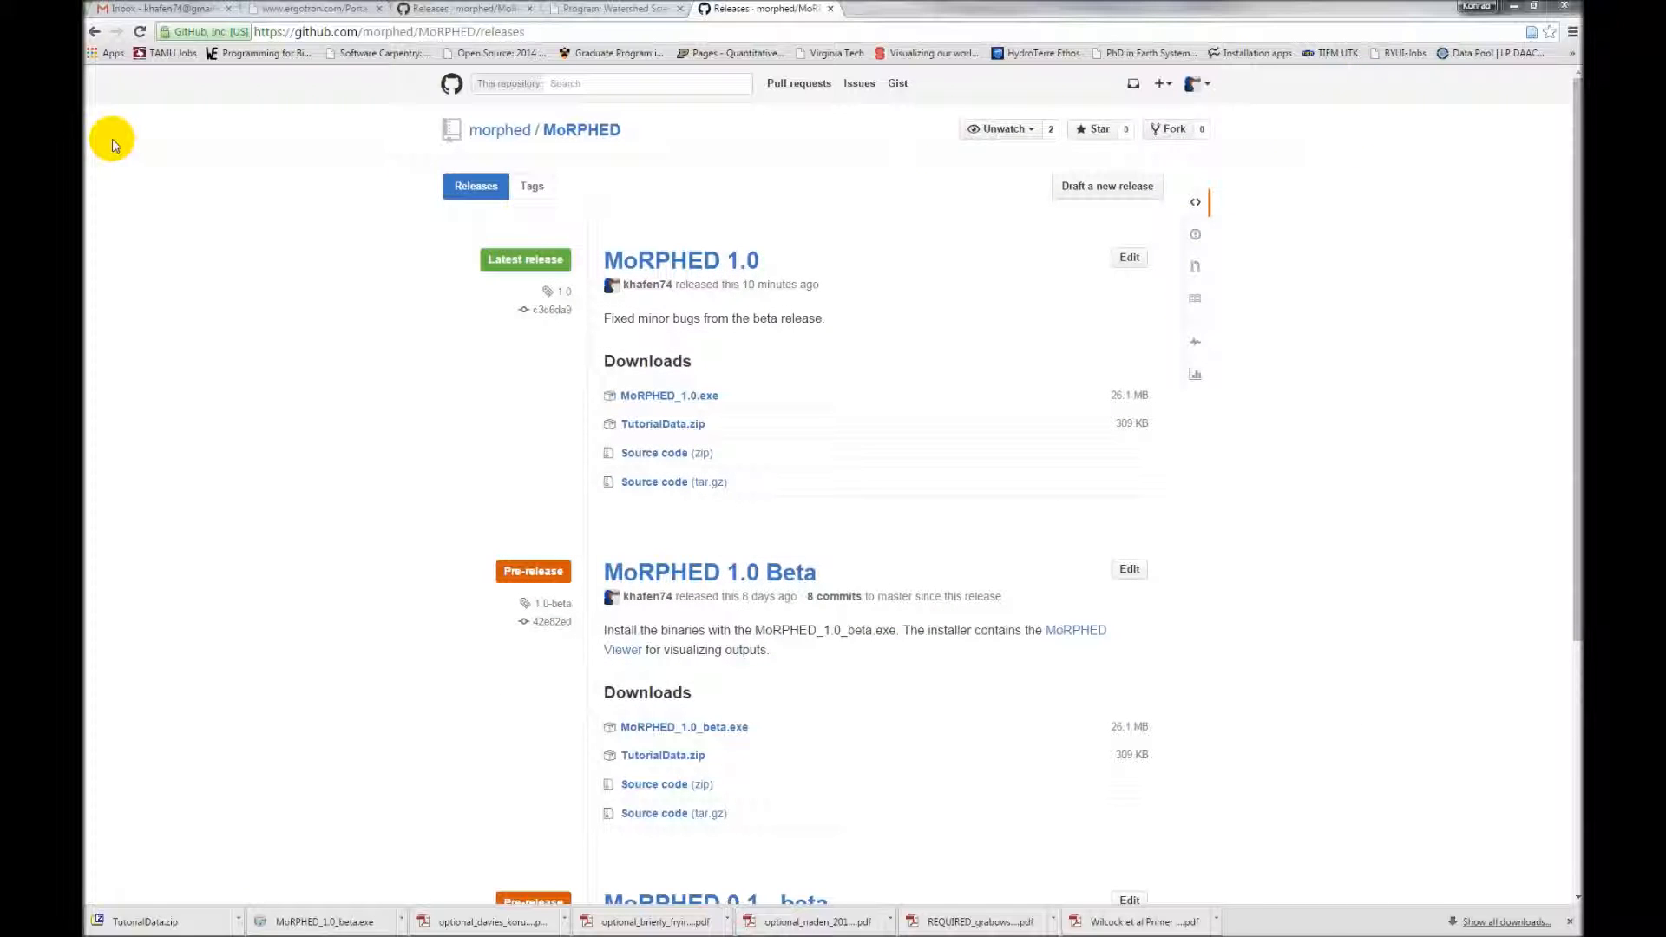
Download the MoRPHED_1.0.exe installer from the MoRPHED 1.0 release and launch it
left_click(686, 397)
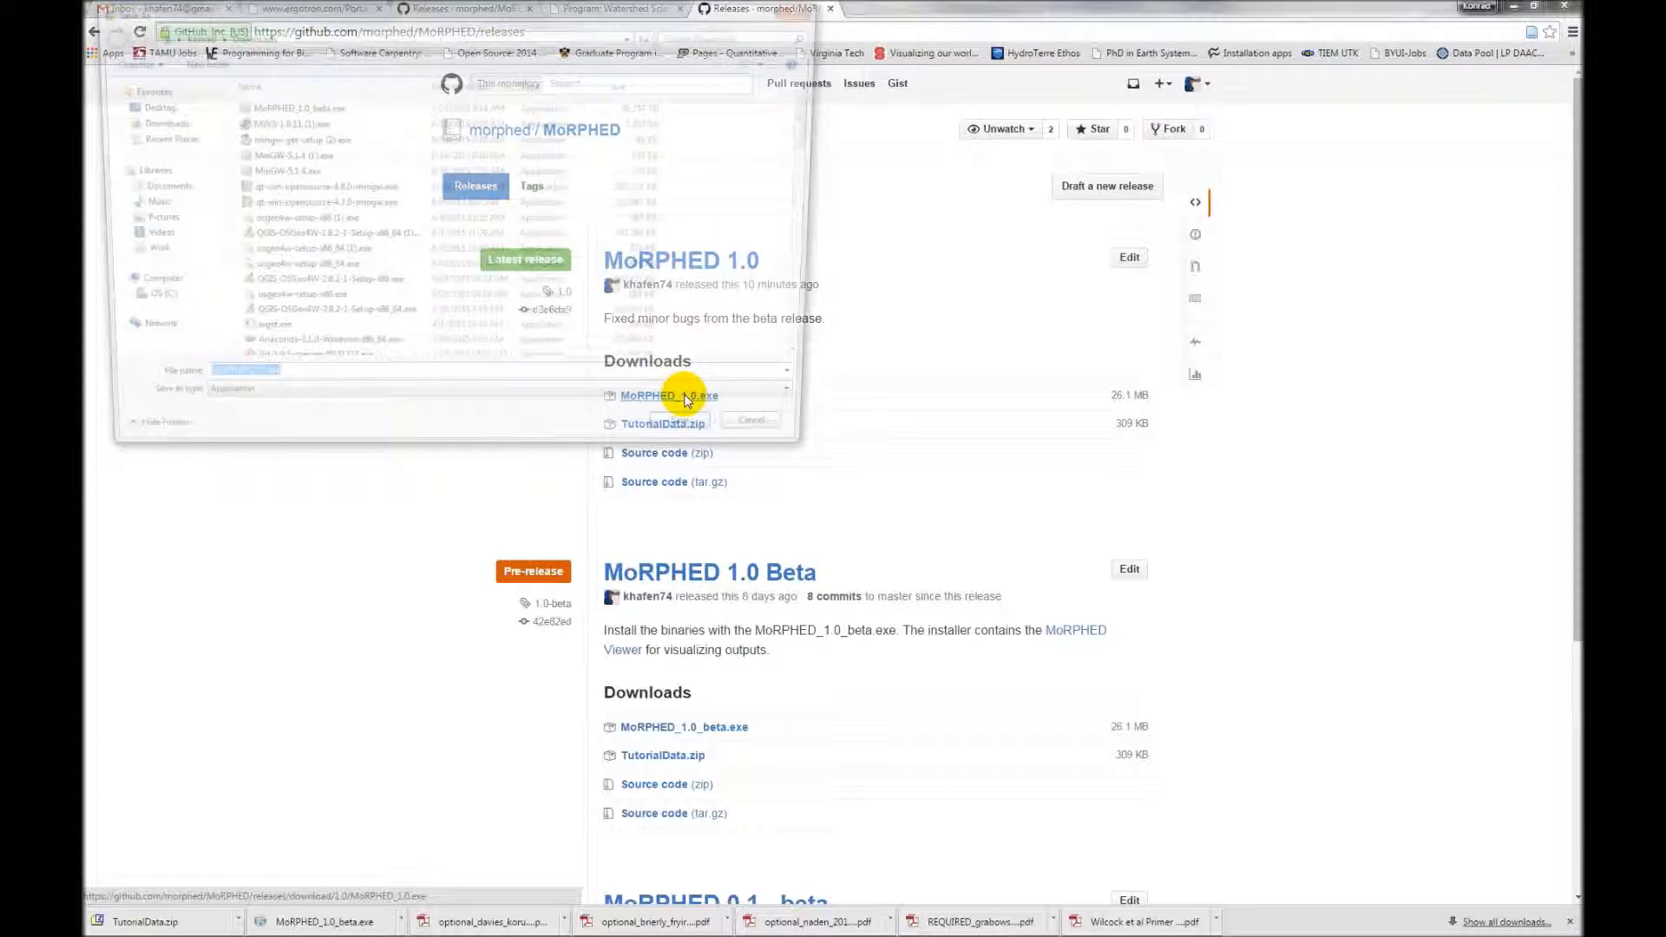
left_click(705, 442)
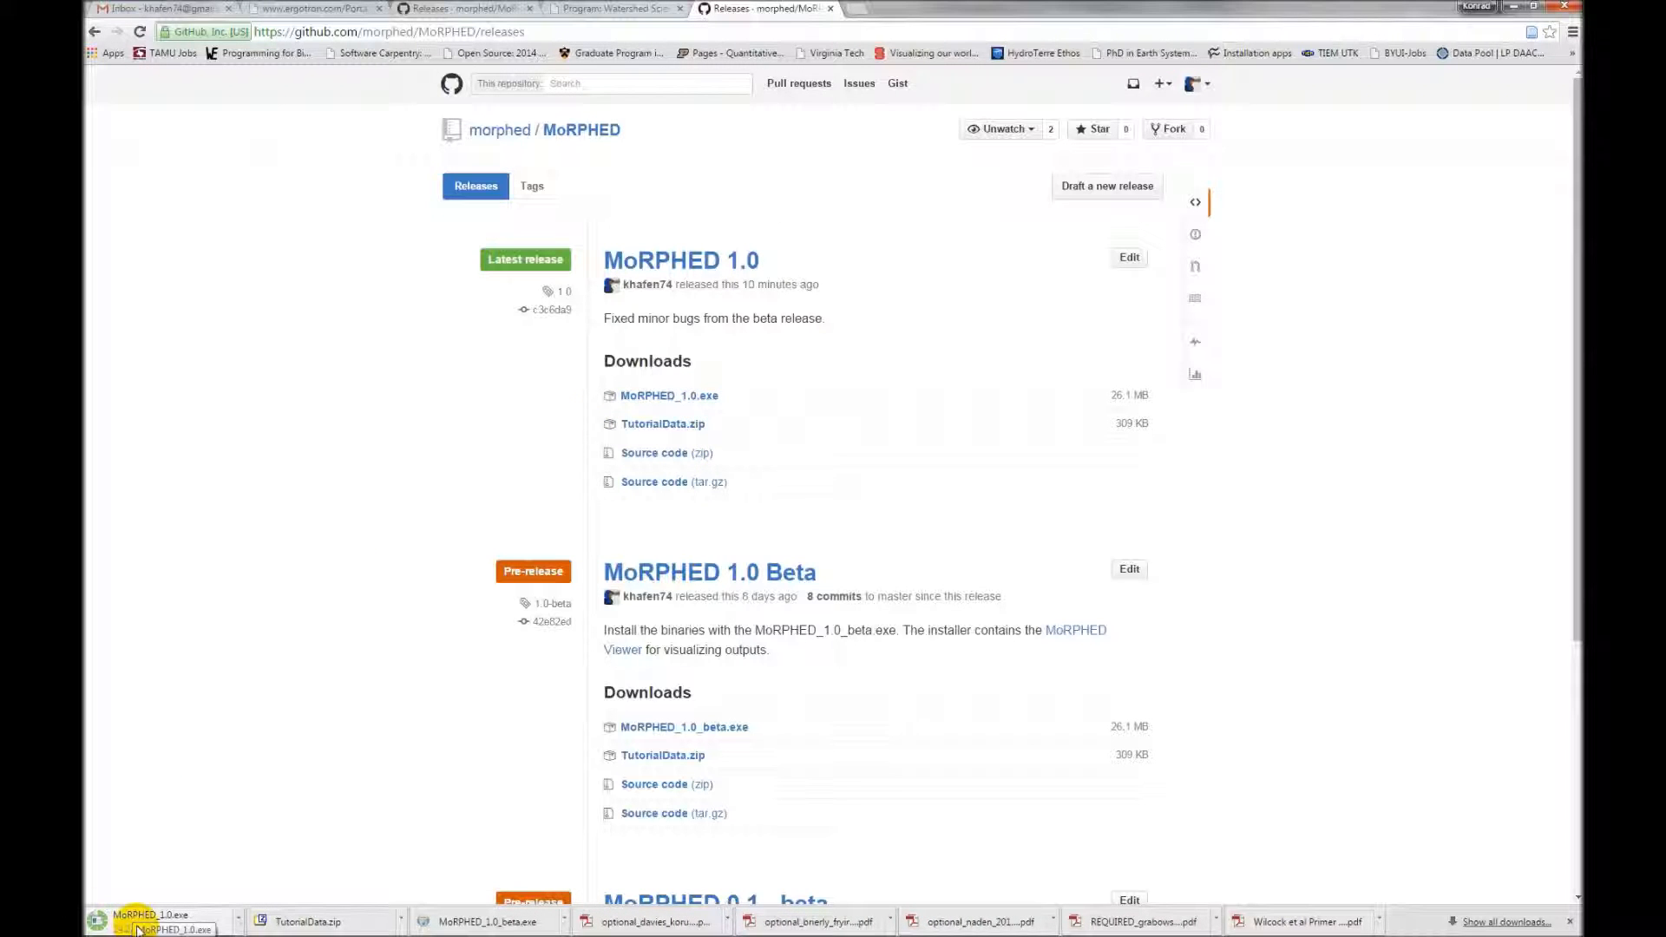
left_click(138, 925)
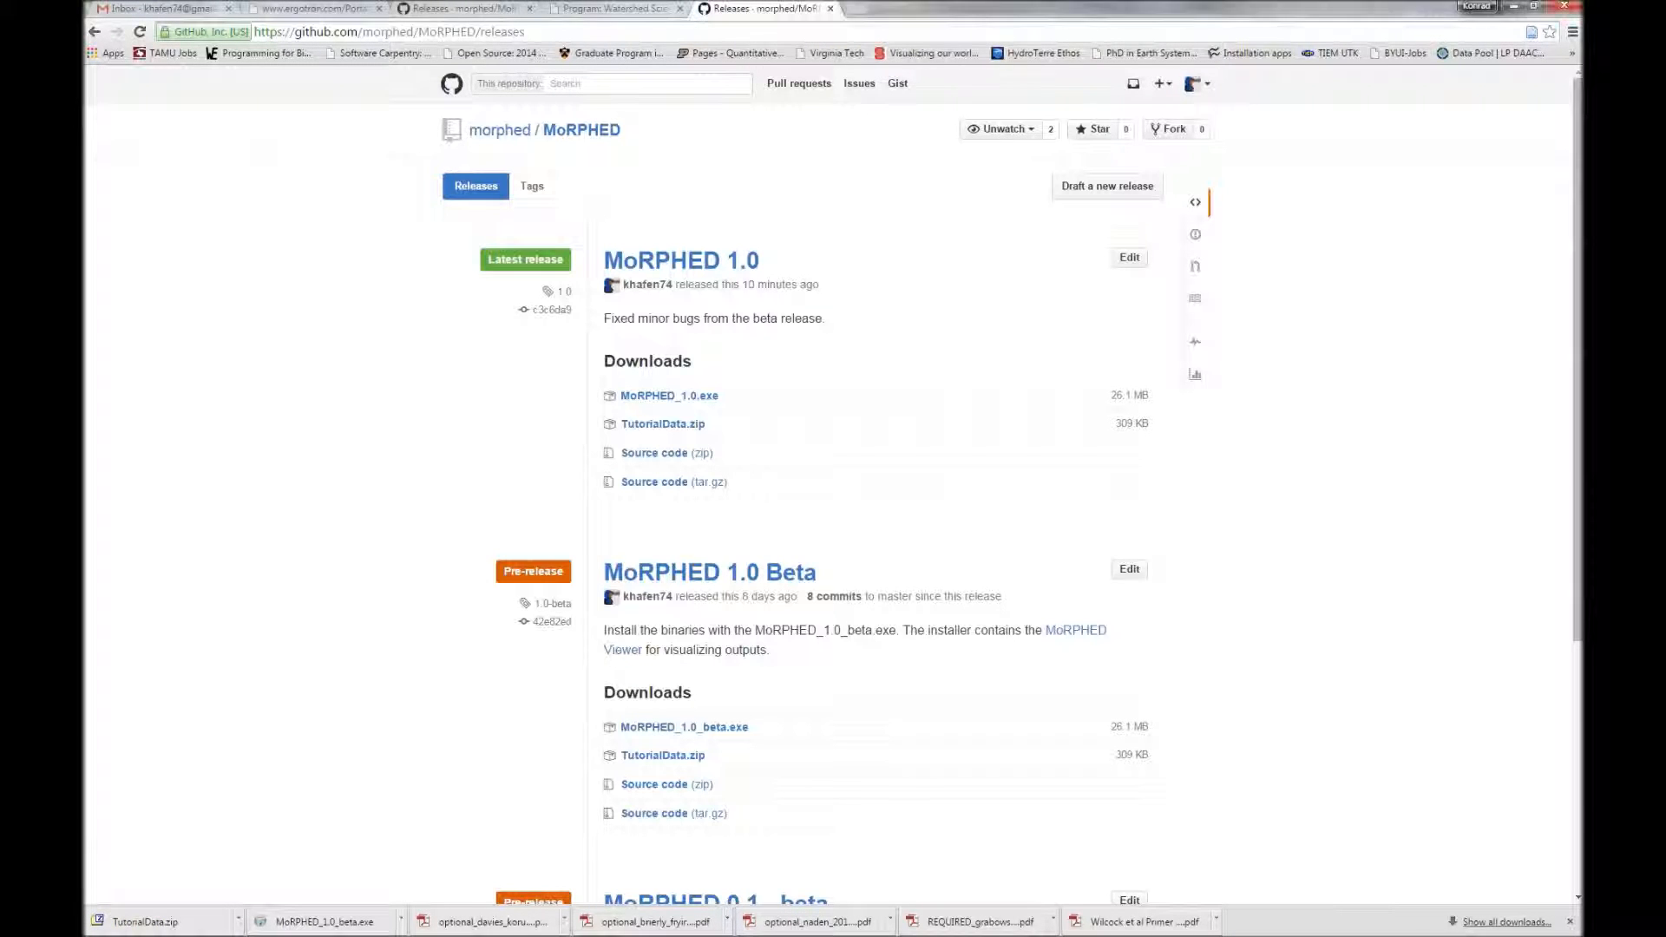
Install MoRPHED 1.0 into a MoRPHED subfolder of the Downloads folder and close the finished setup
left_click_drag(130, 300, 758, 212)
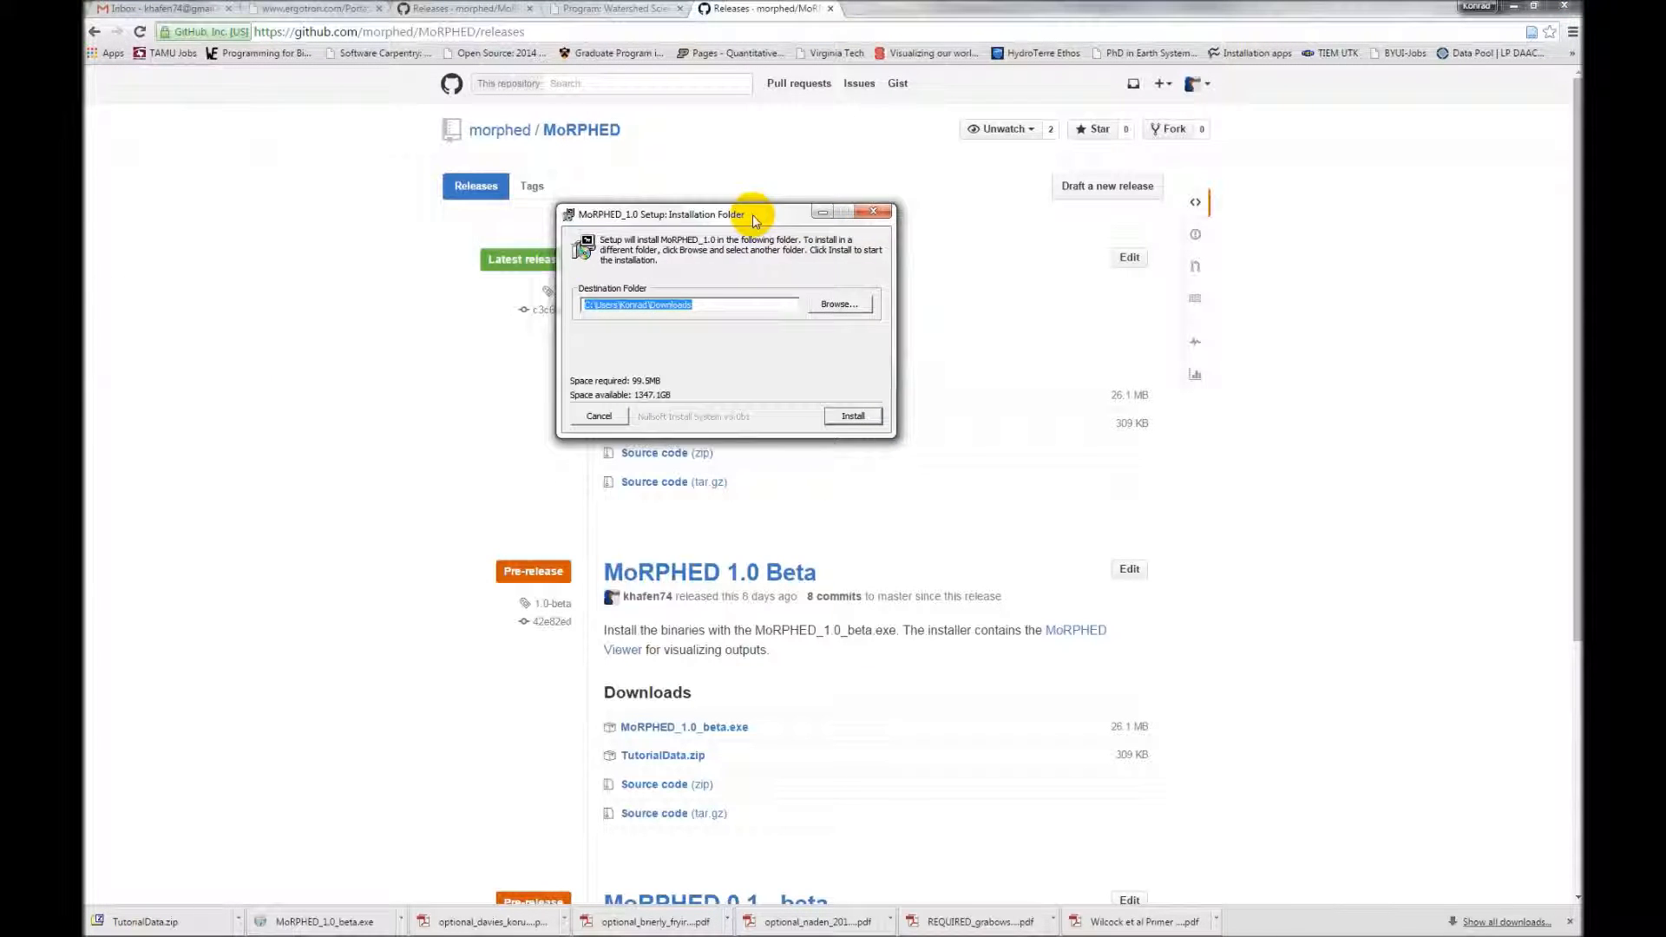
left_click(718, 307)
type("\\MoRPHED")
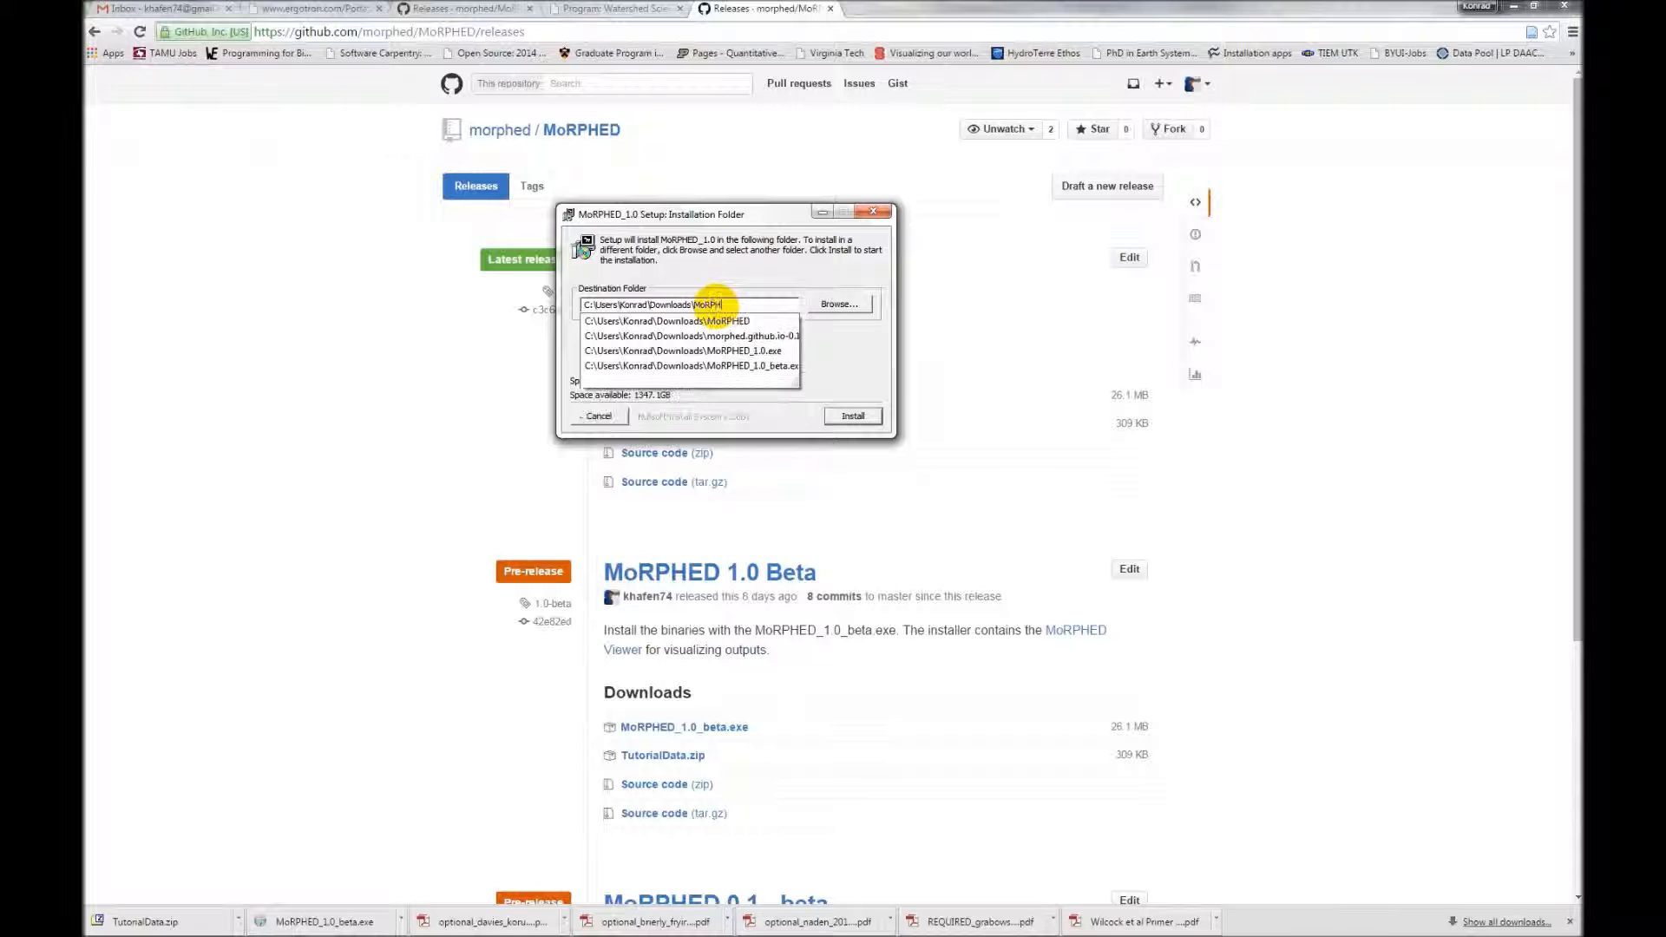
left_click(853, 420)
left_click(857, 417)
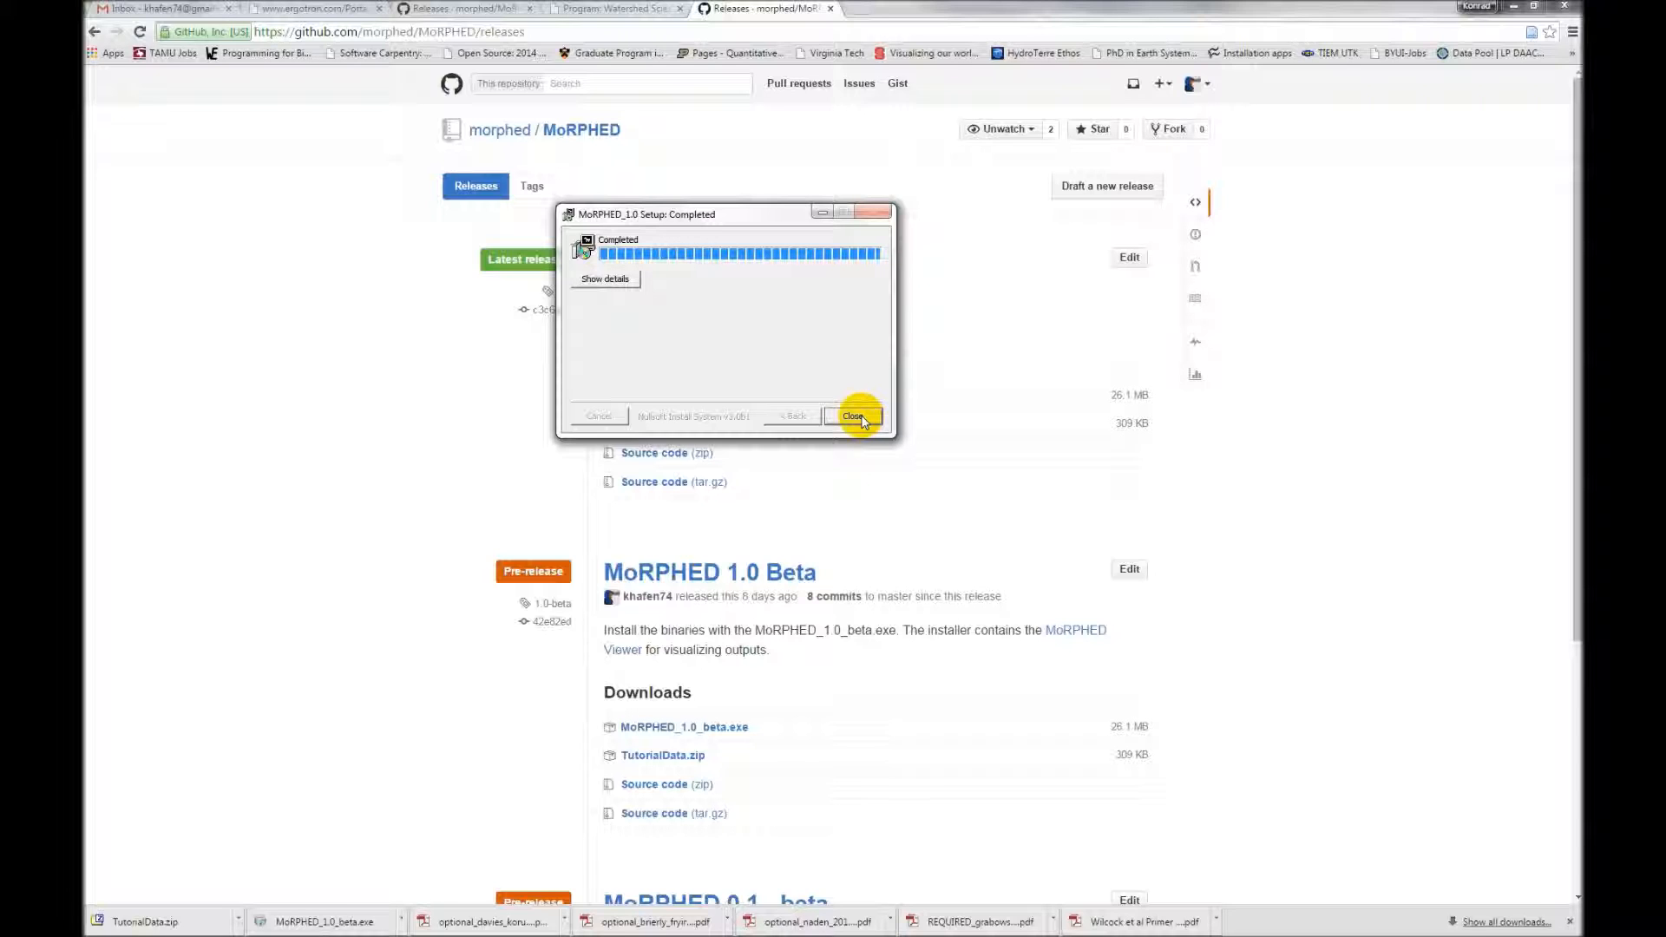
left_click(855, 417)
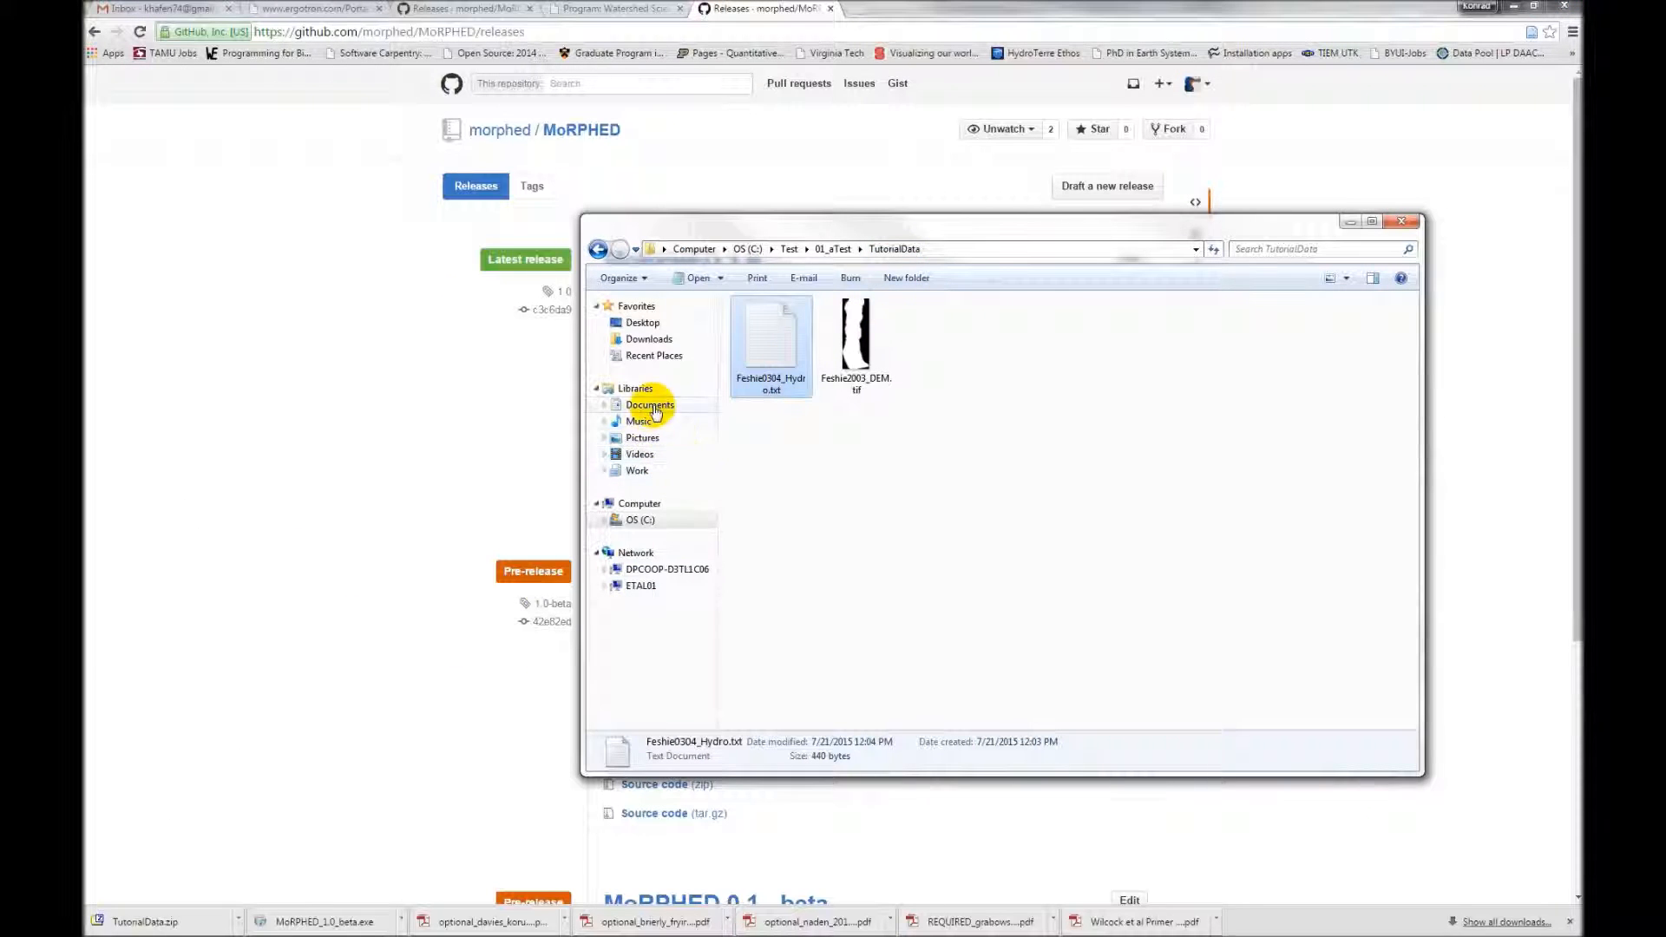
Launch MoRPHED_GUI.exe from the MoRPHED_1.0 folder inside Downloads\MoRPHED
left_click(662, 340)
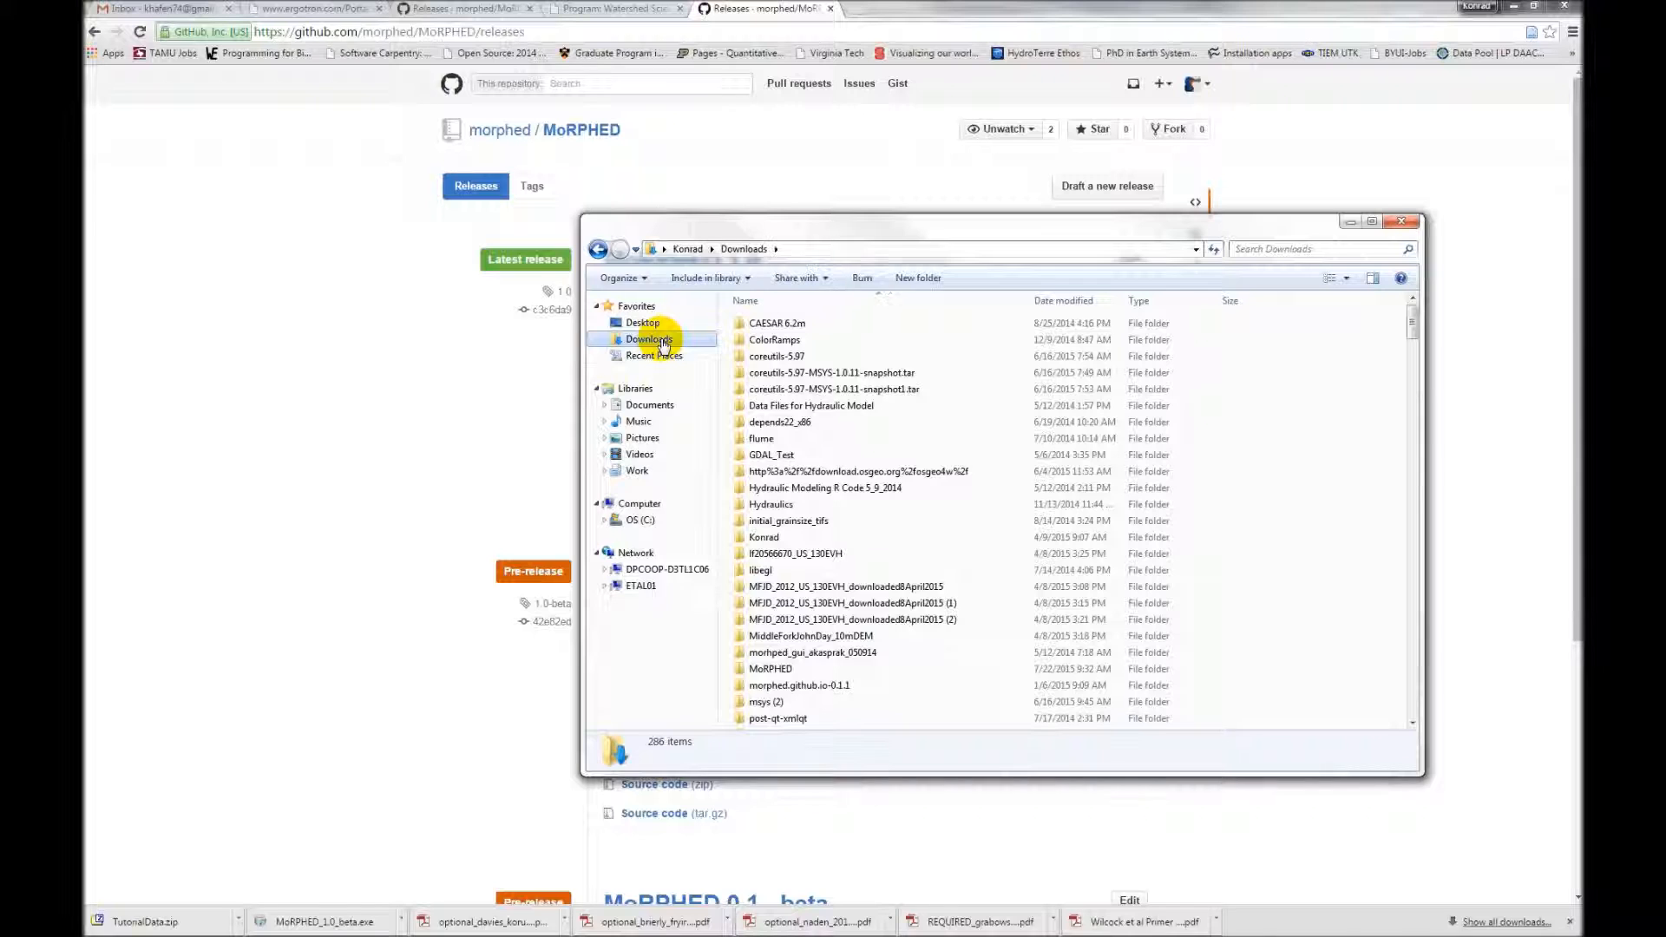
double_click(772, 669)
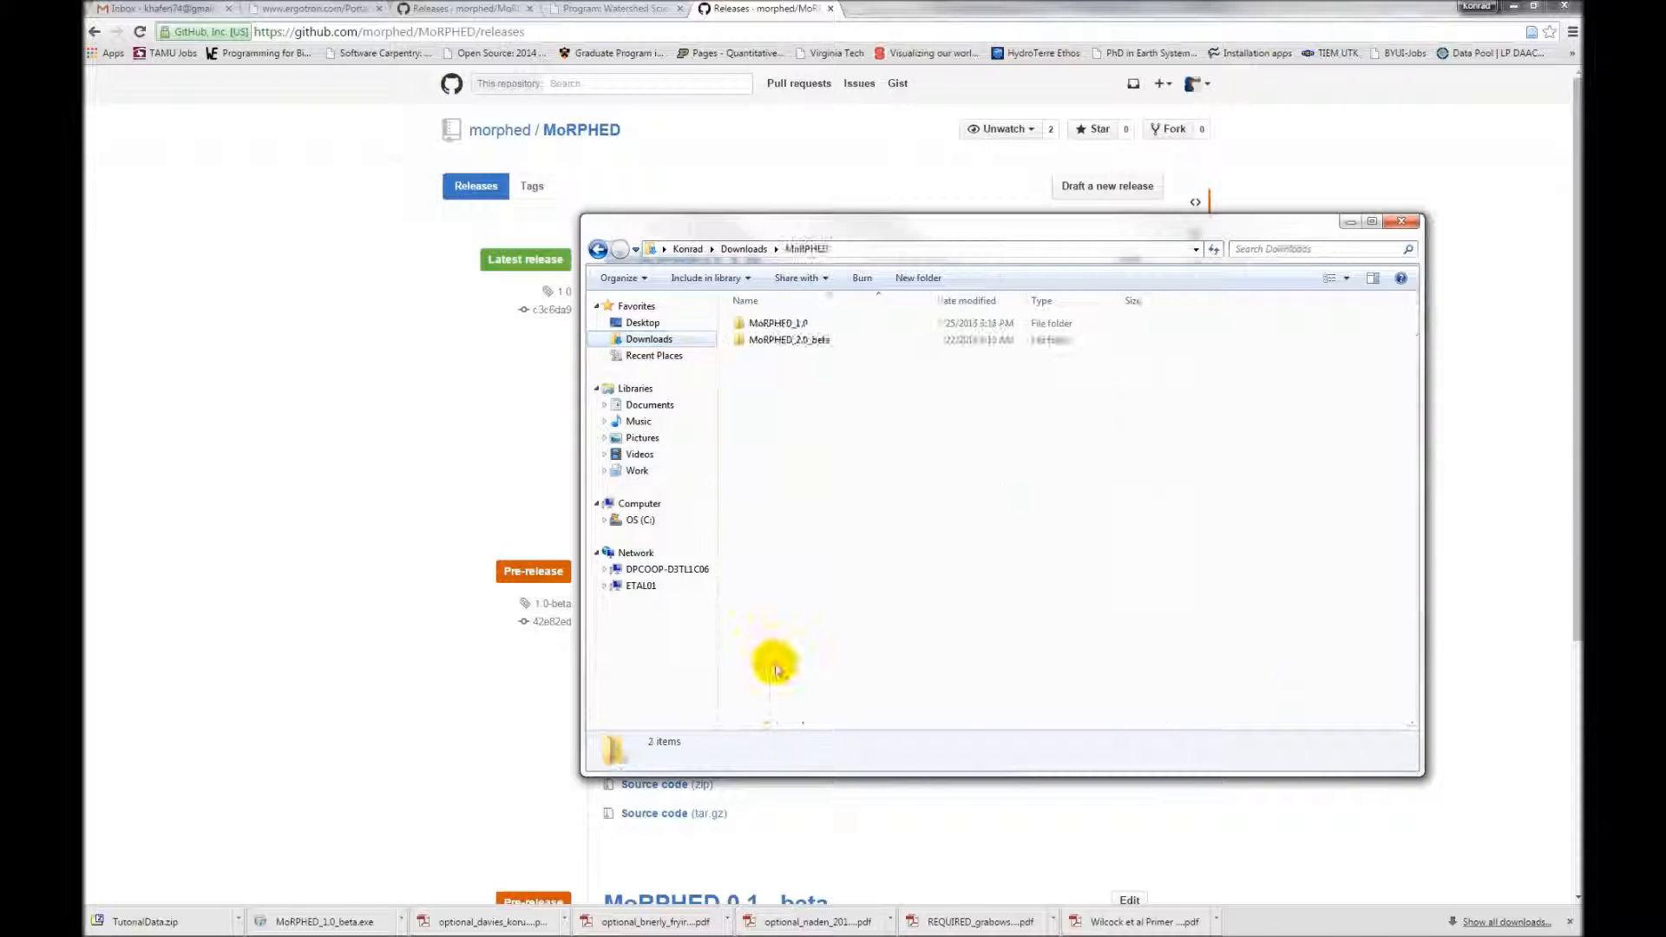
double_click(811, 323)
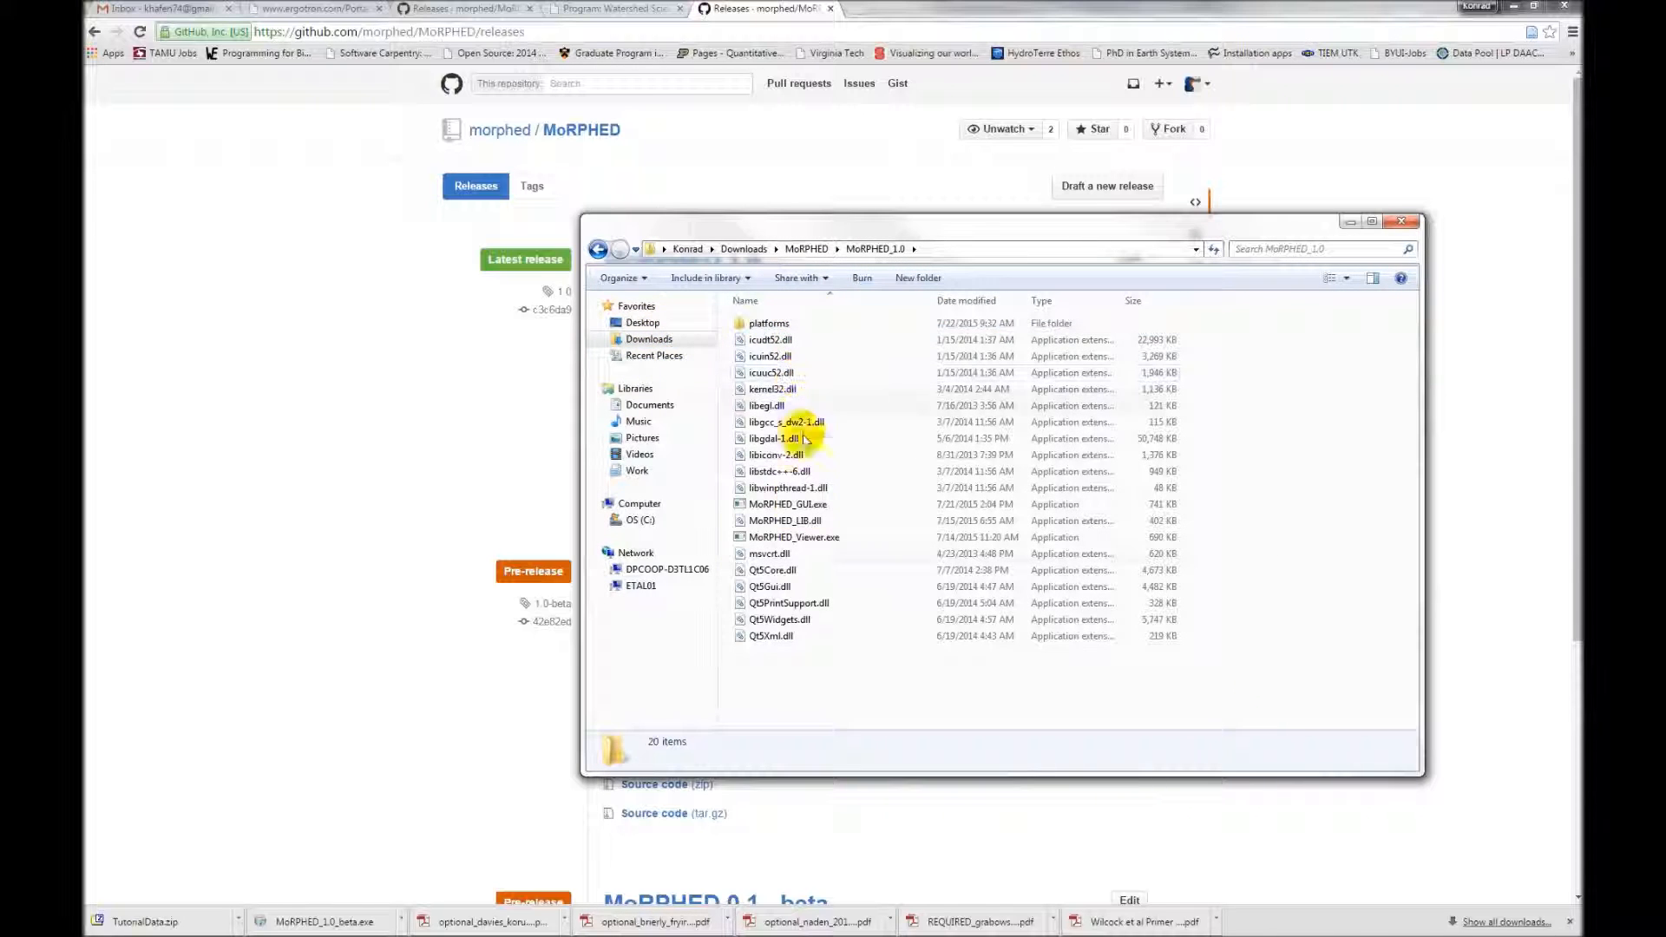
double_click(805, 510)
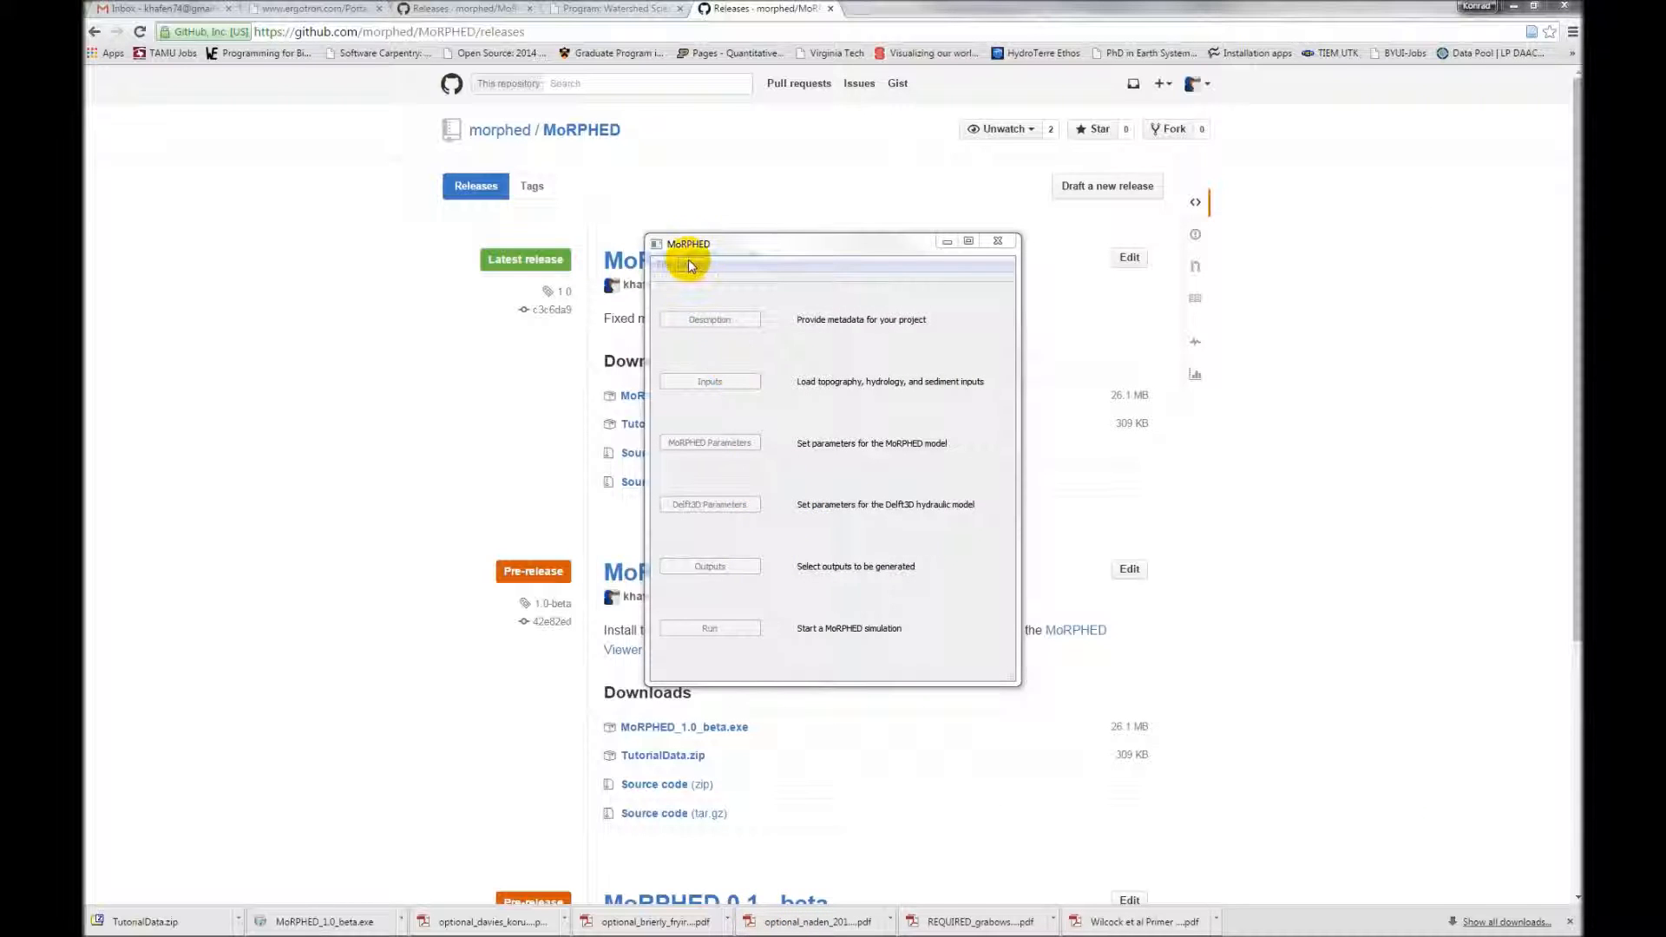
Return to the MoRPHED Tutorial web page and read the setup and simulation instructions
left_click(737, 16)
left_click(94, 32)
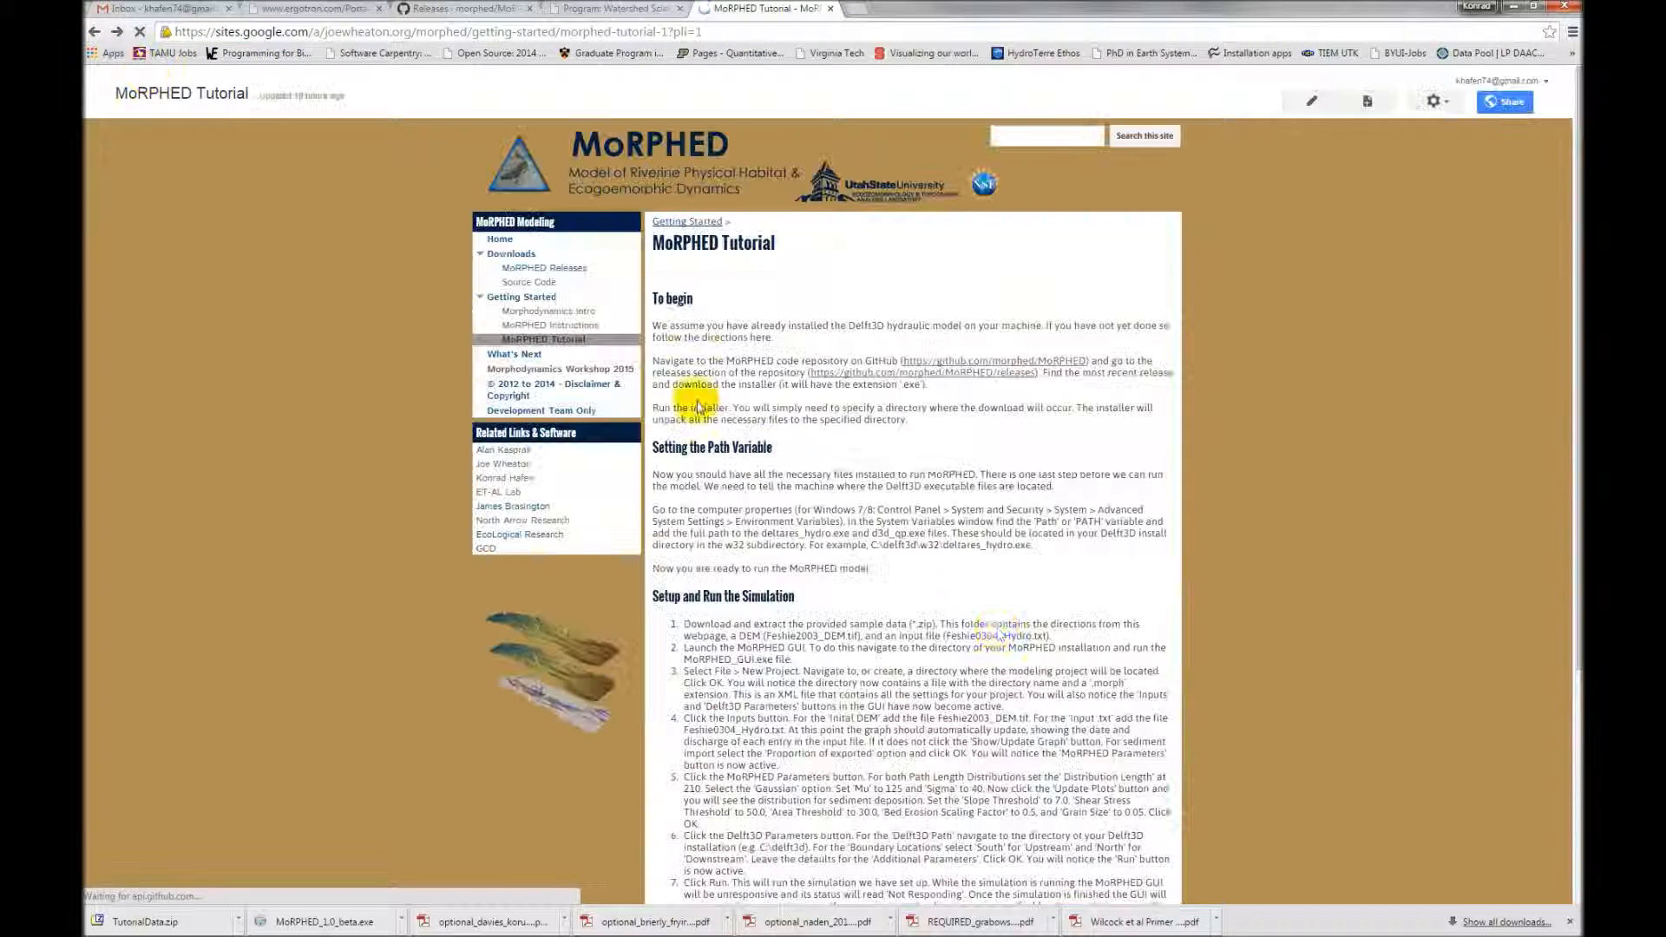
scroll(974, 598, "down", 4)
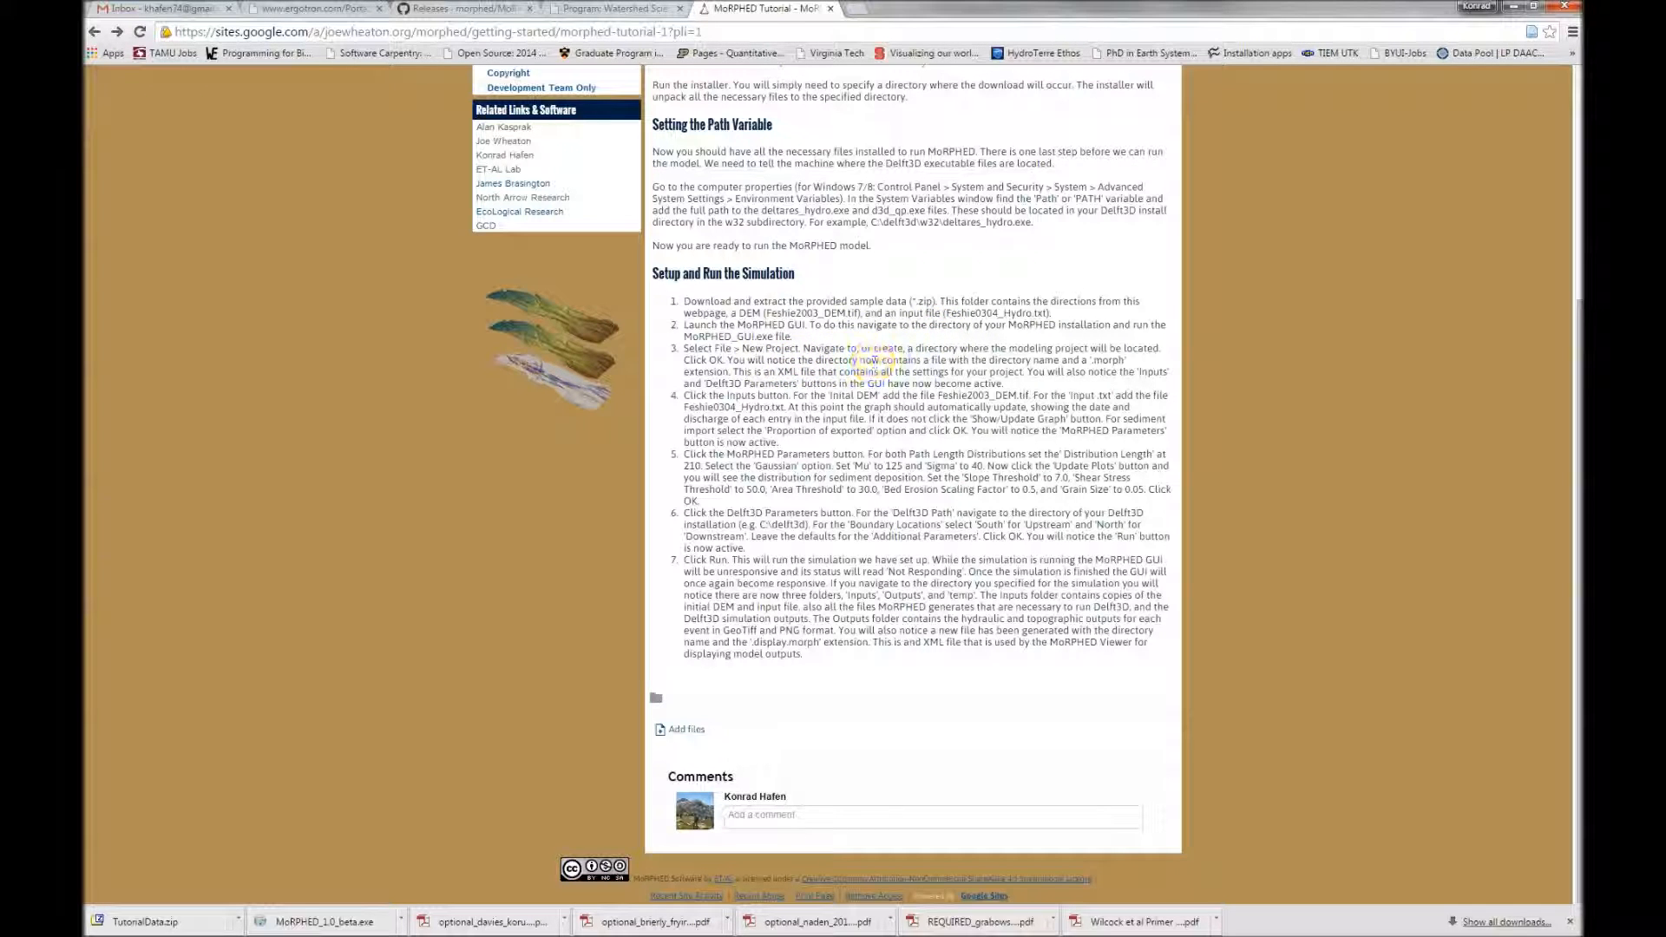
Create a new project in the folder C:\Test\01_aTest
left_click(663, 265)
left_click(679, 285)
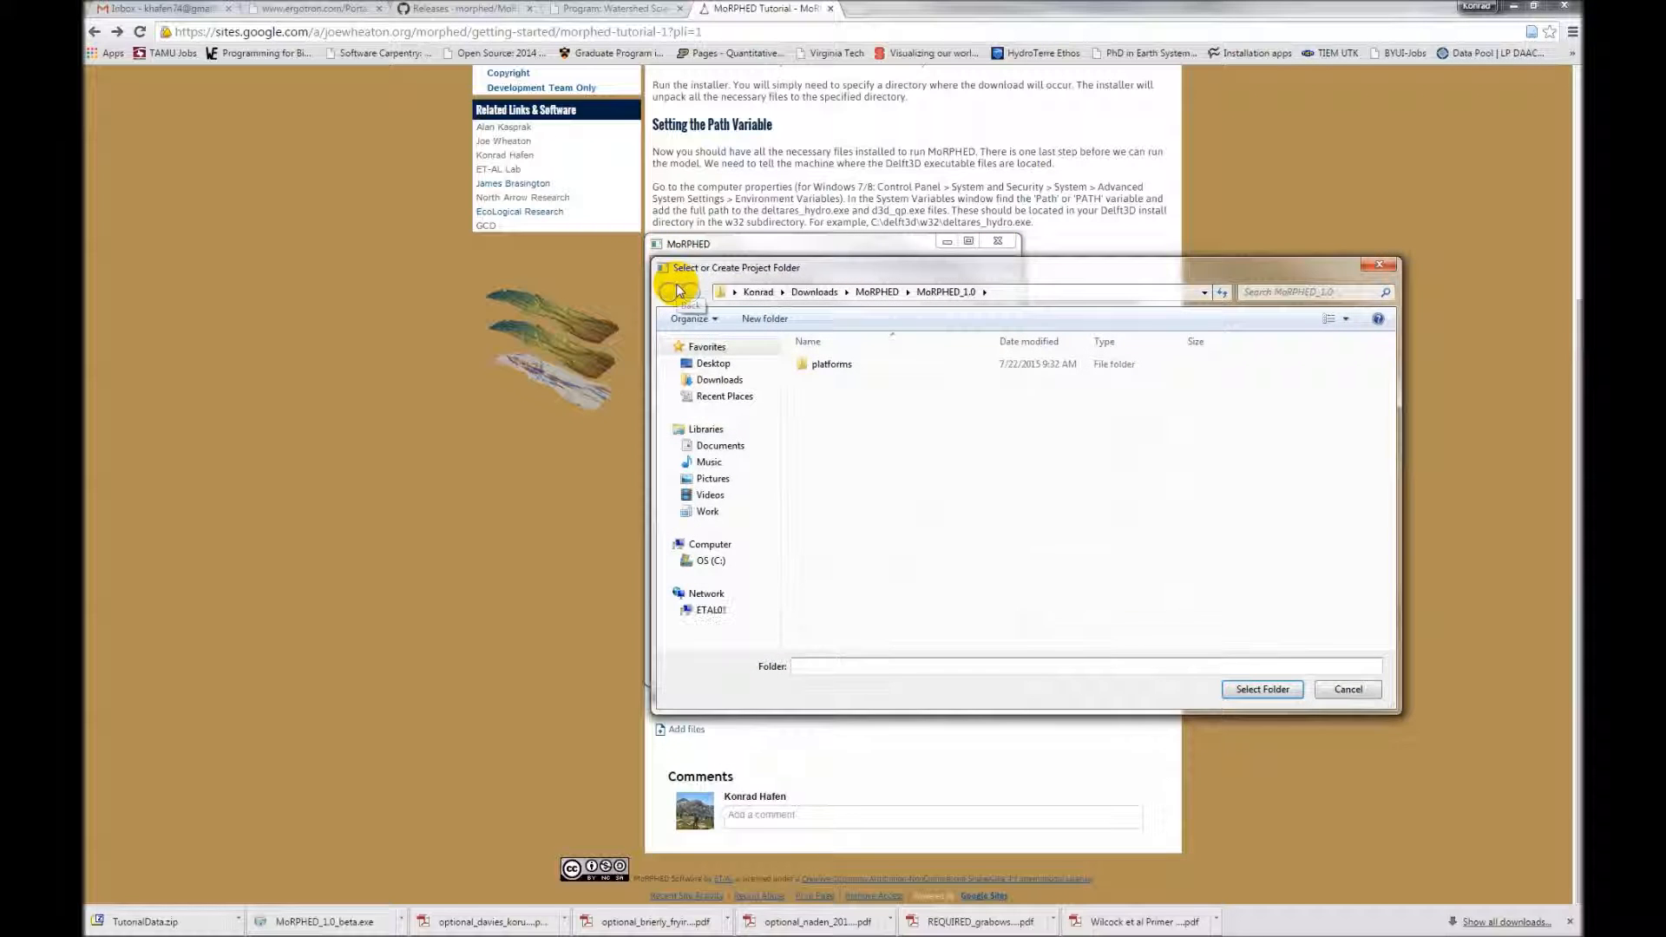
left_click(710, 560)
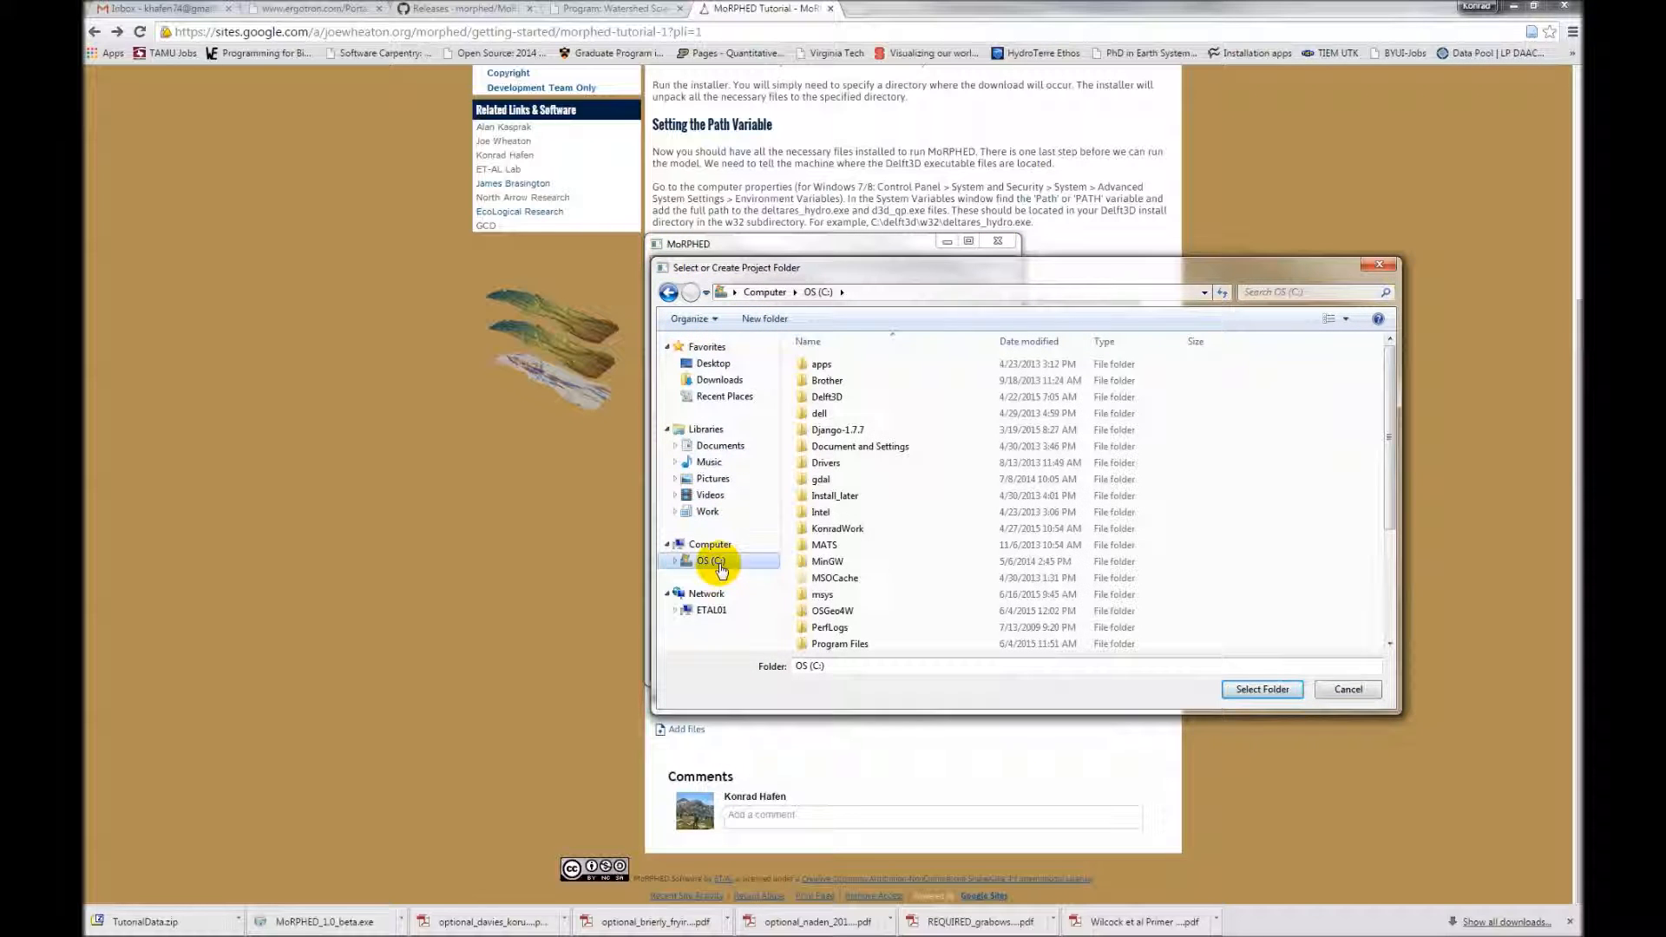
left_click(824, 479)
scroll(829, 521, "down", 4)
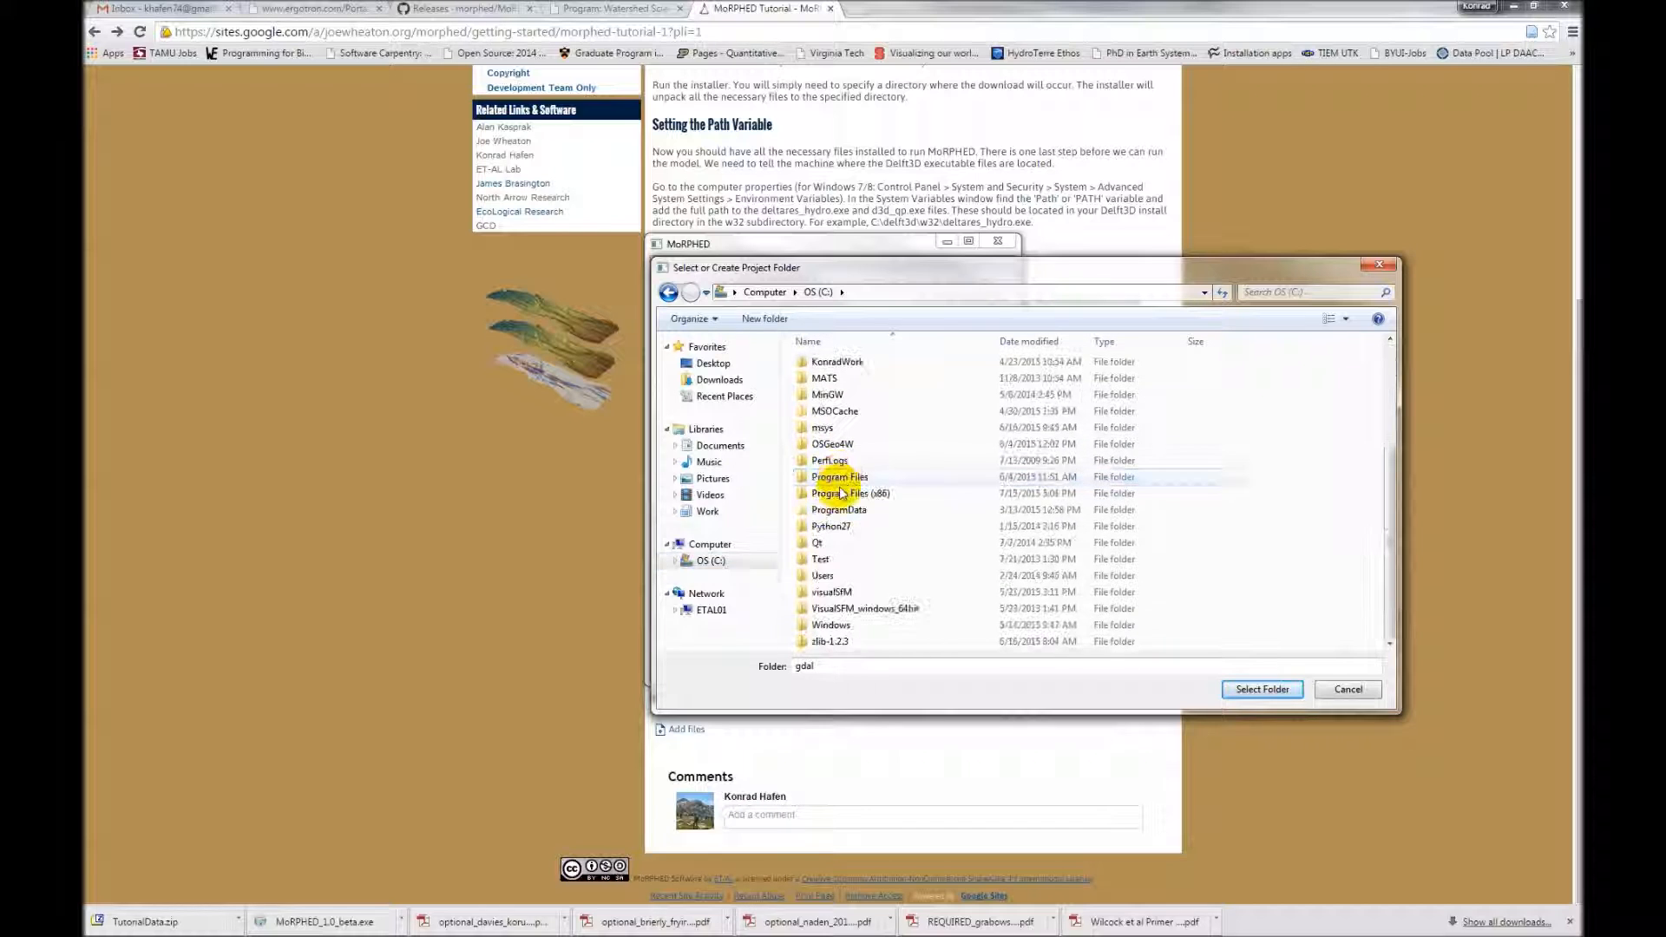
double_click(820, 560)
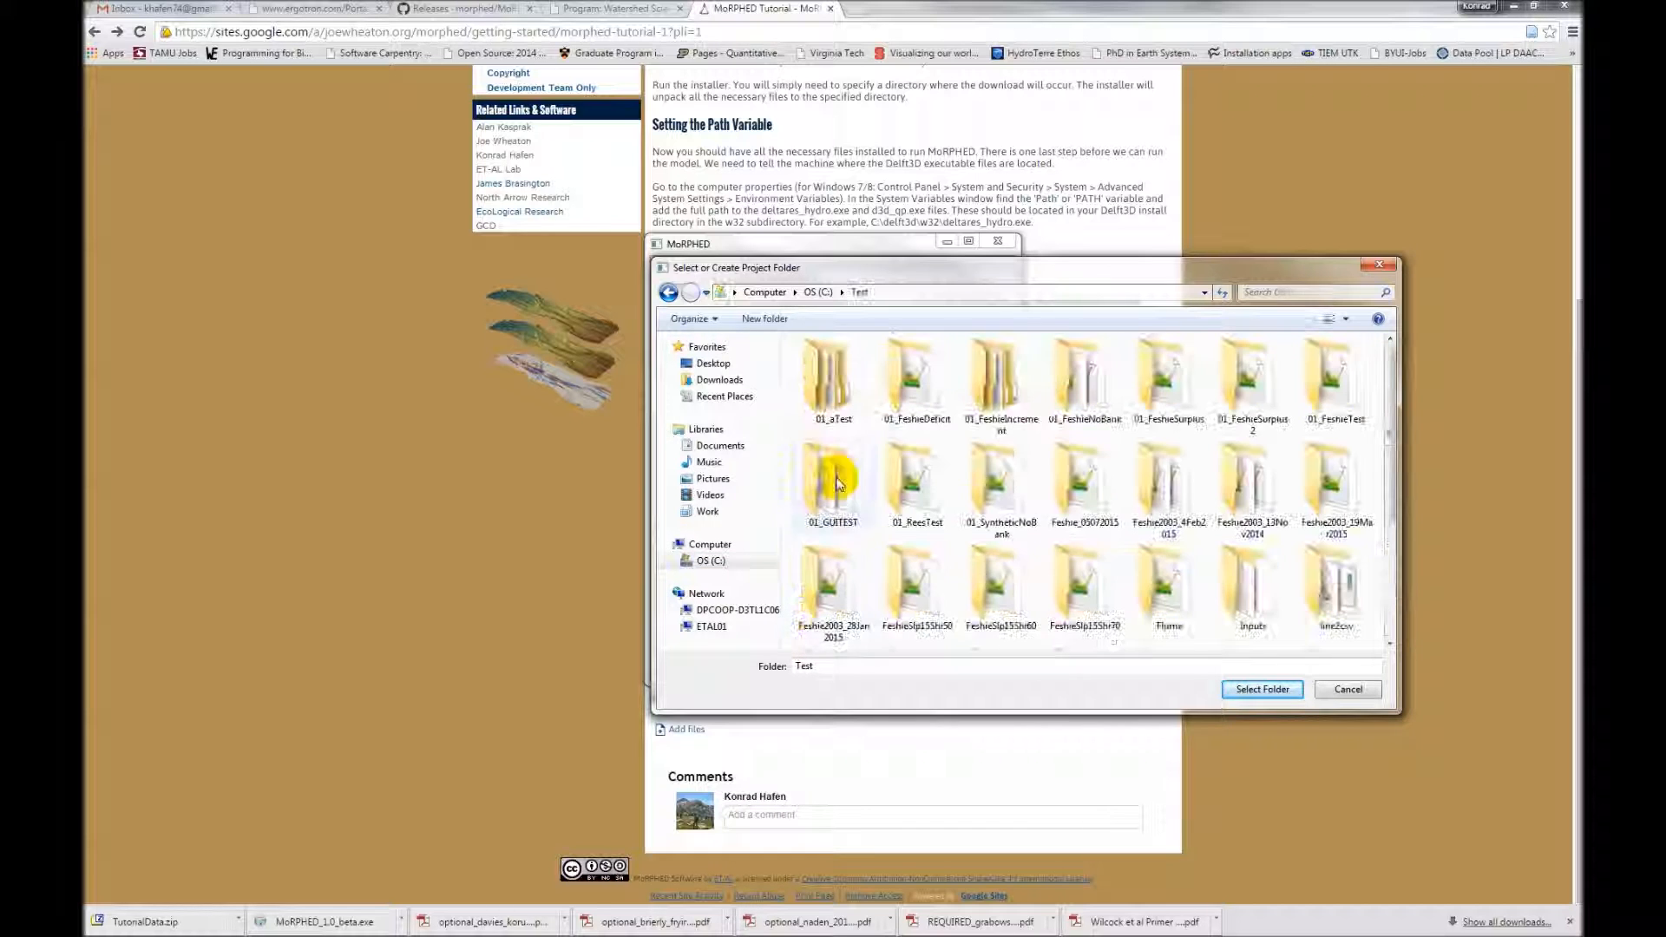
left_click(827, 406)
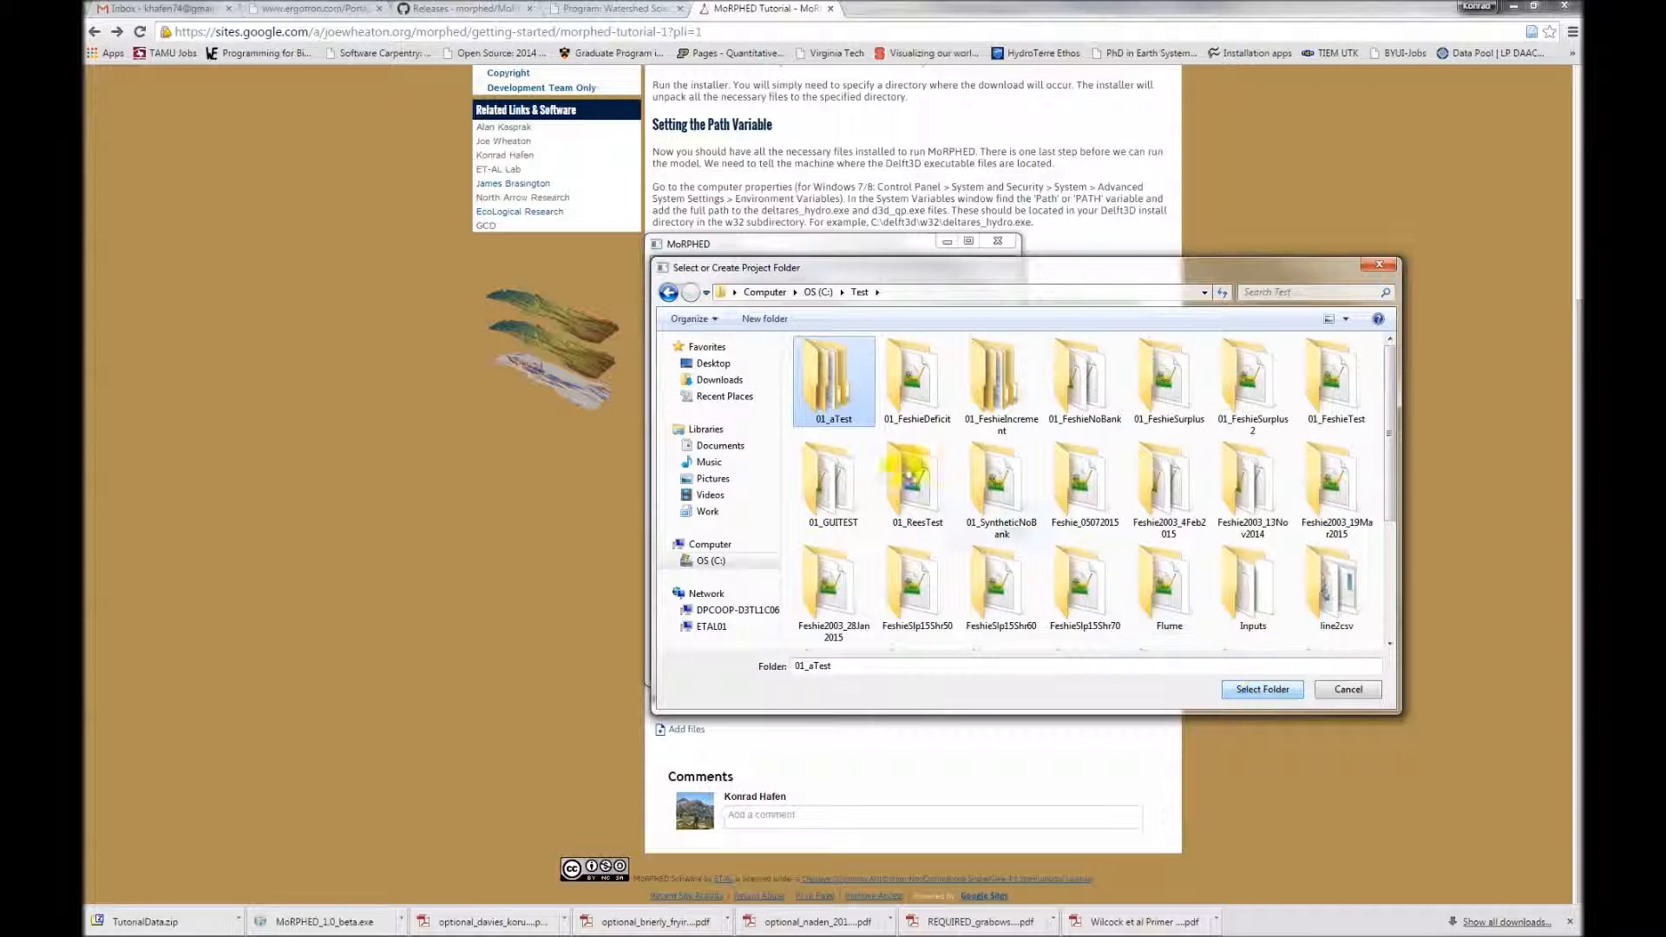
double_click(855, 401)
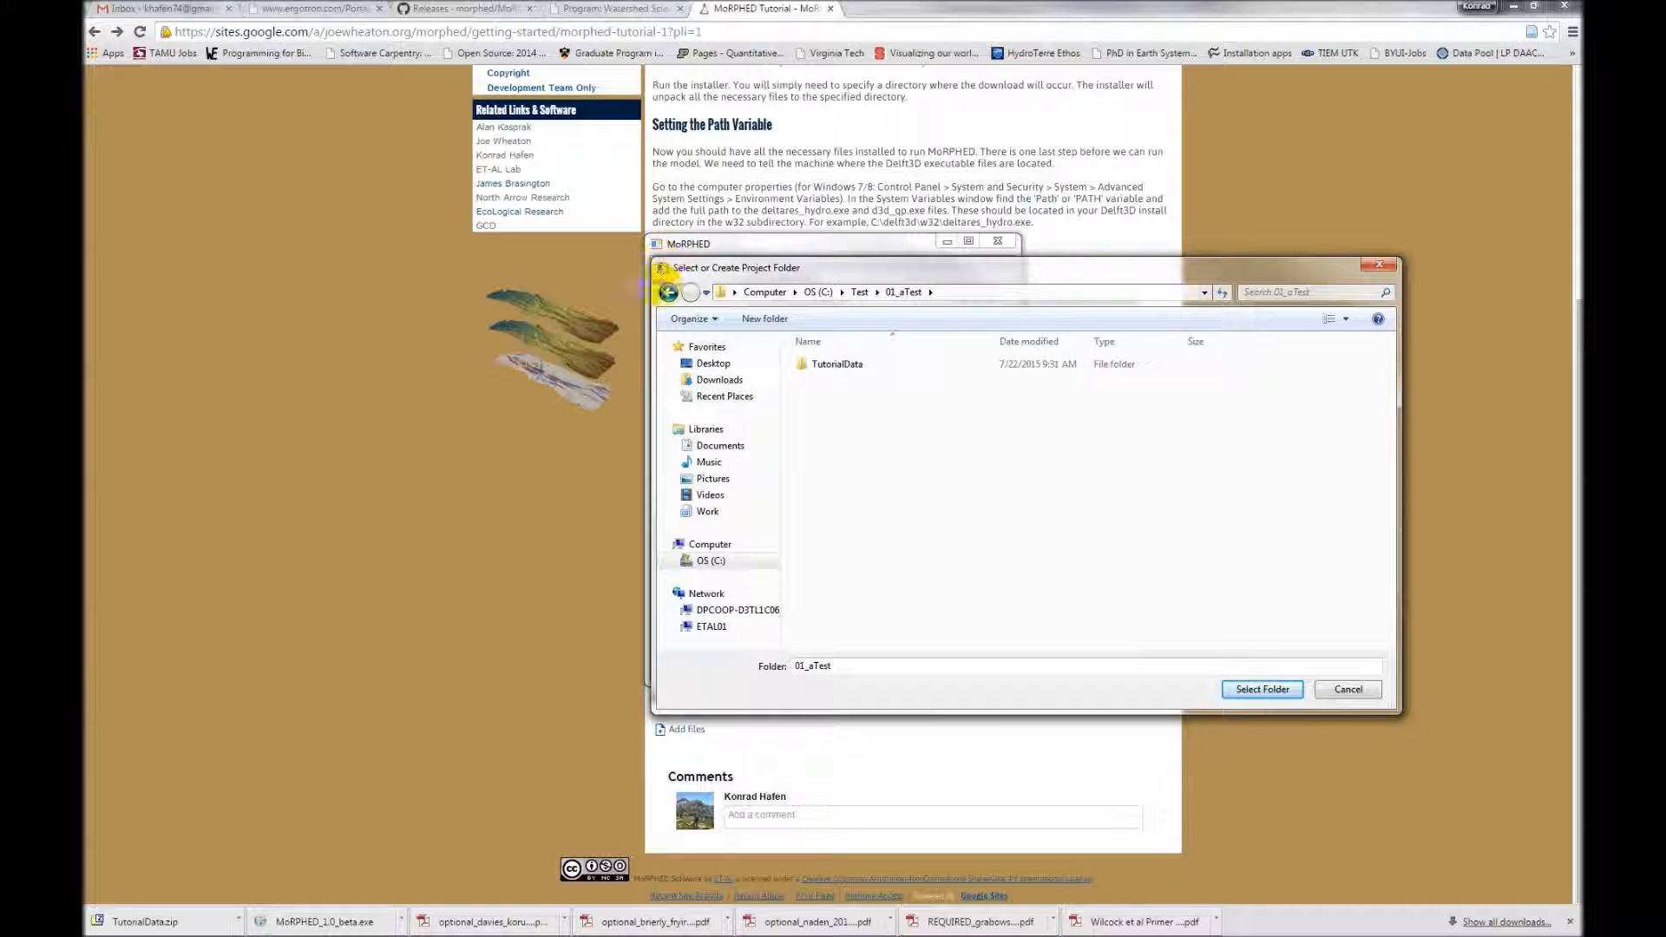
left_click(668, 292)
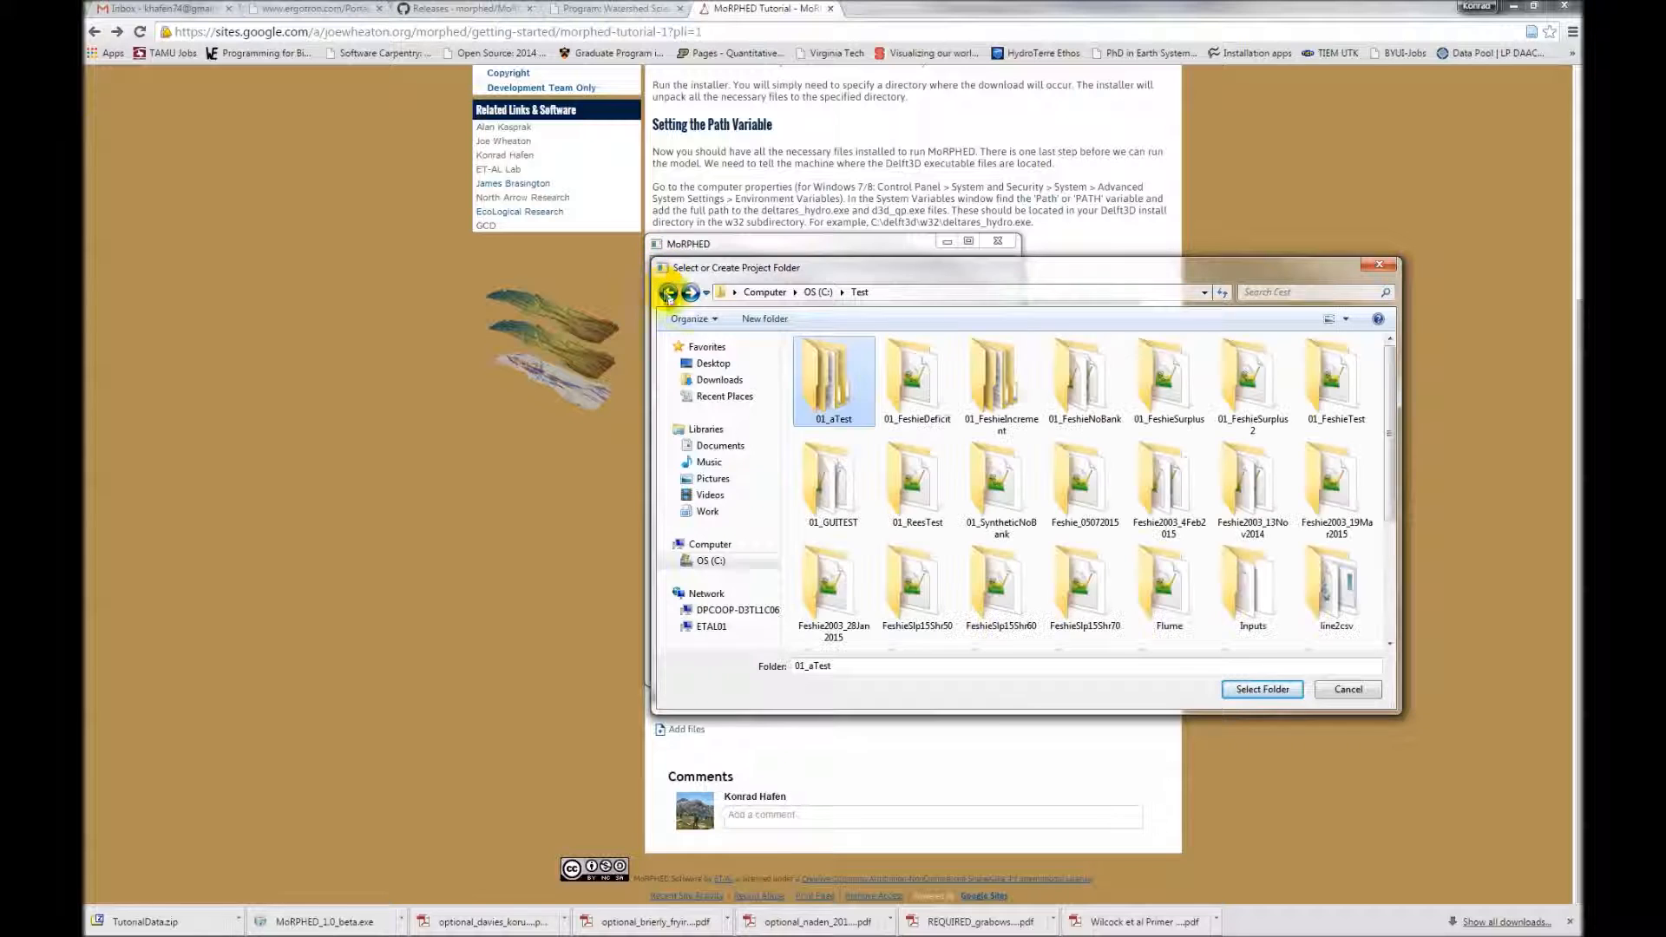
left_click(1262, 689)
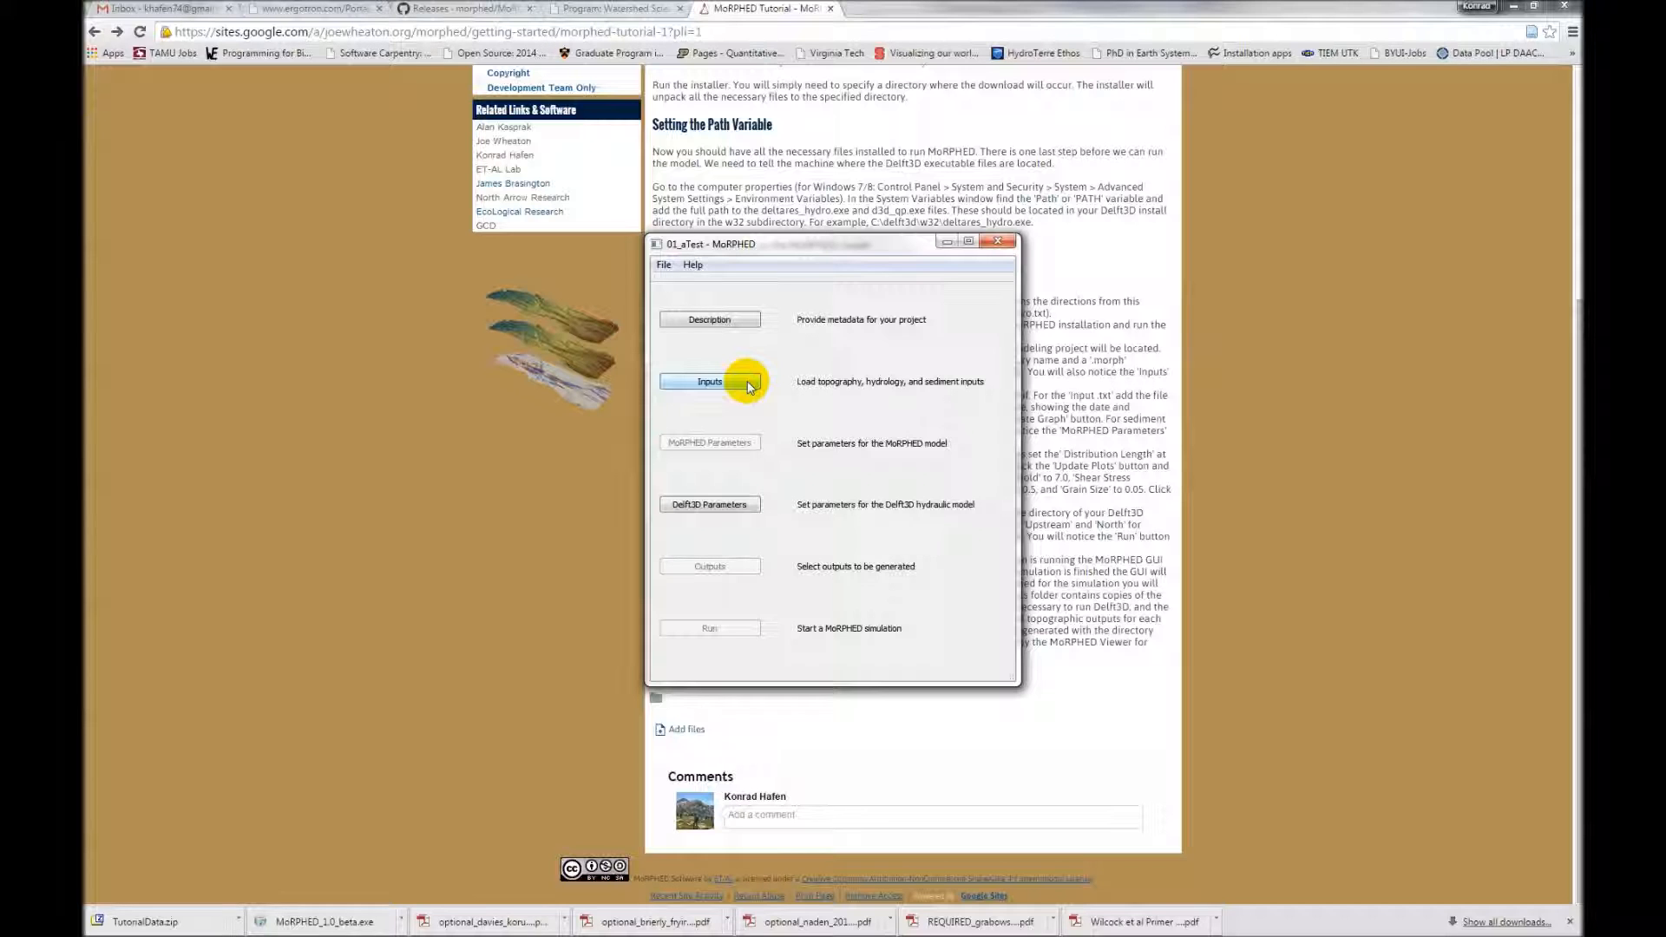
Load Feshie2003_DEM.tif from the project's TutorialData folder as the initial DEM in the project inputs
mouse_move(818, 245)
left_mouse_down()
mouse_move(861, 661)
mouse_move(818, 420)
mouse_move(867, 423)
mouse_move(825, 420)
mouse_move(835, 224)
left_mouse_up()
left_click(721, 363)
left_click(1113, 339)
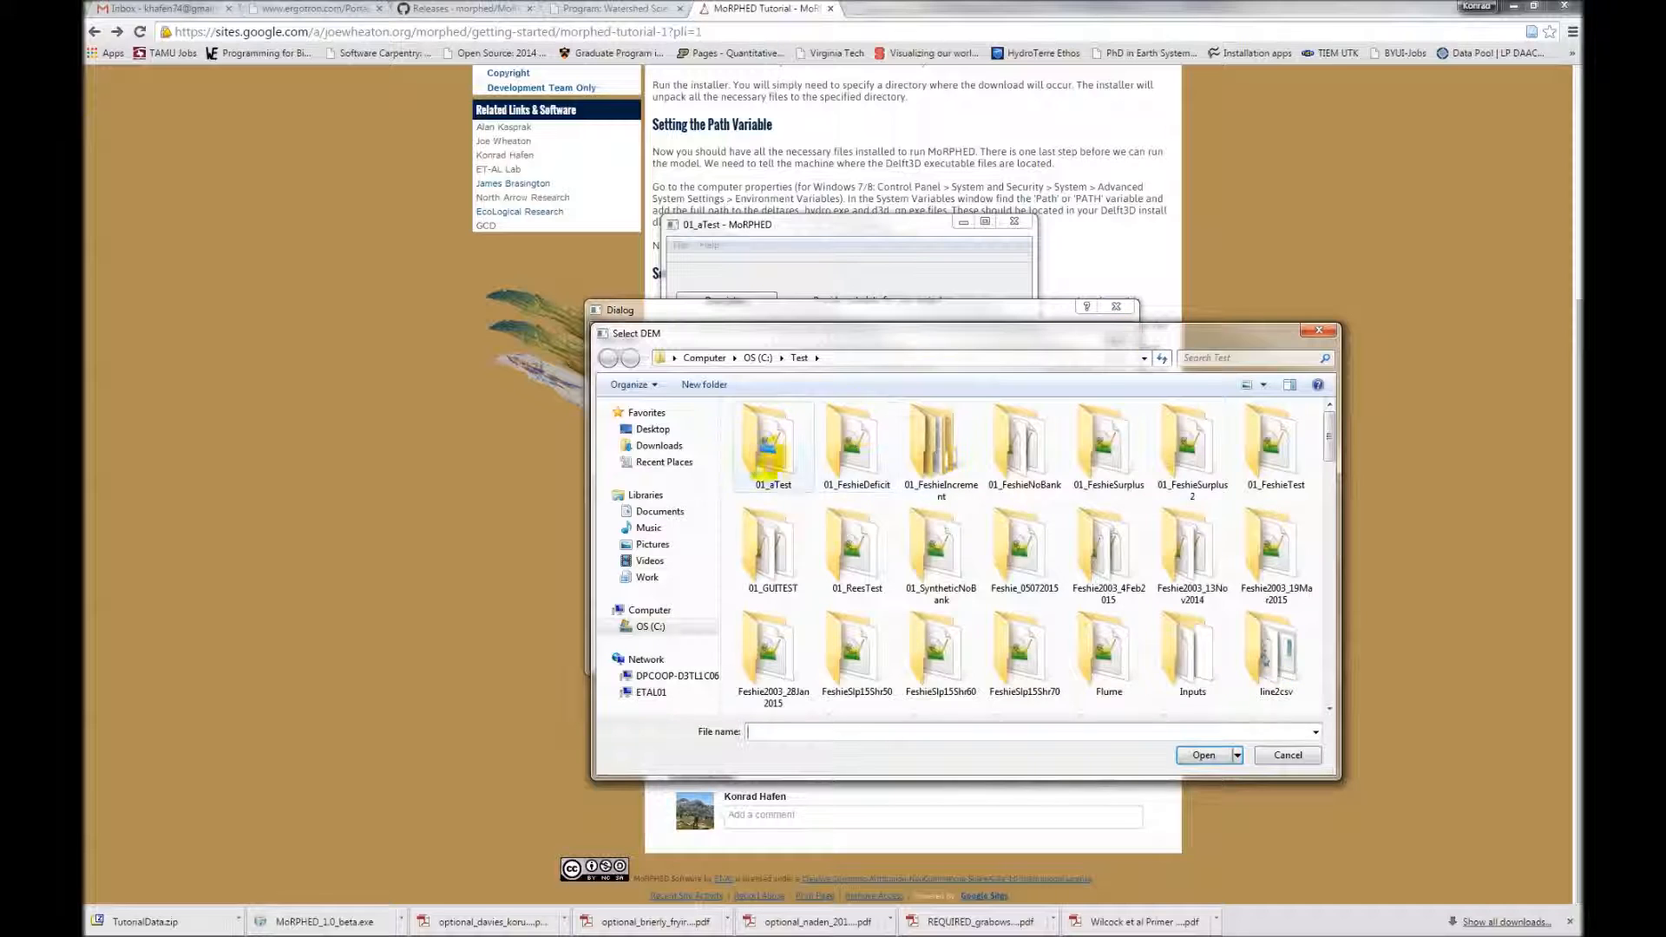
double_click(752, 465)
double_click(783, 432)
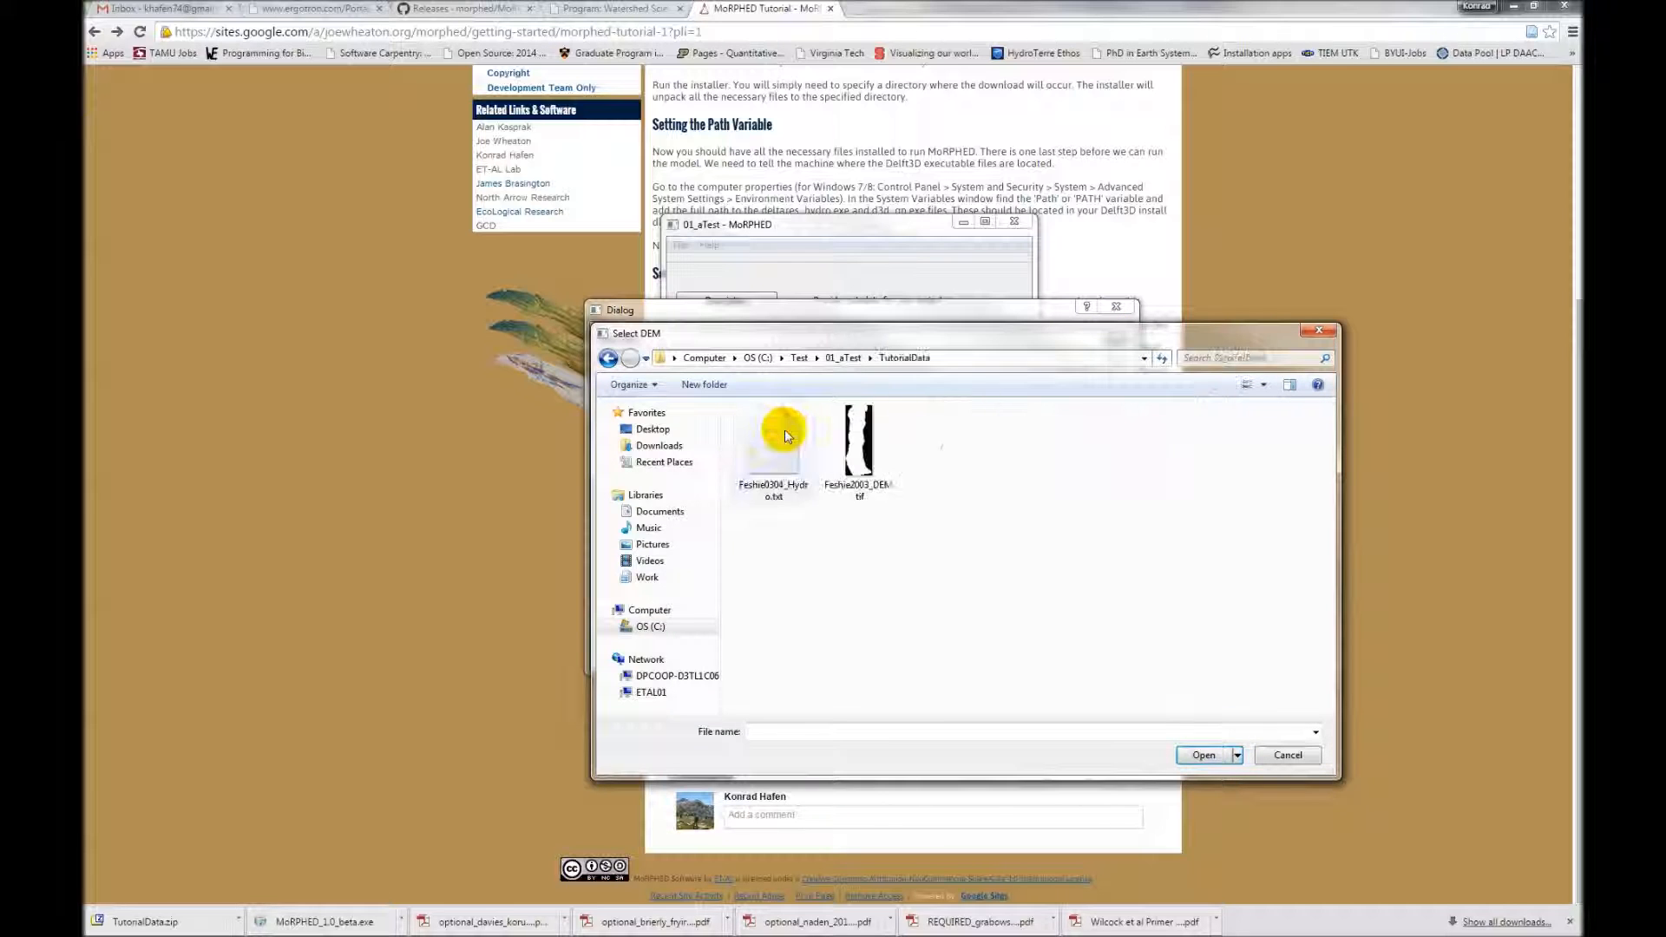
double_click(859, 438)
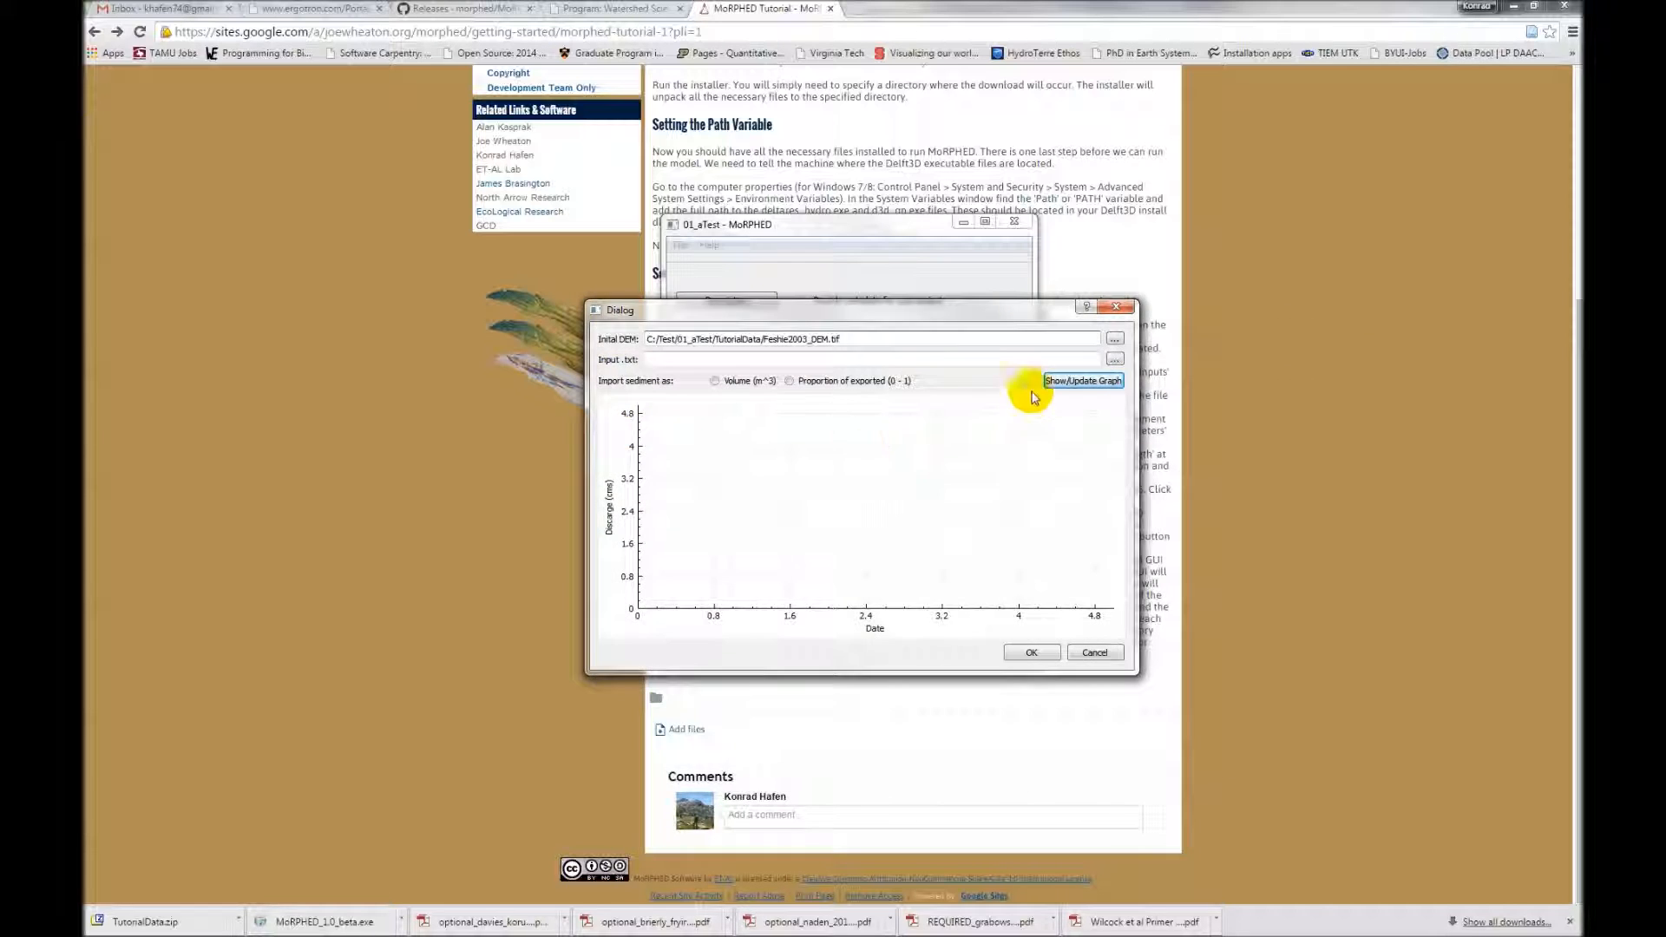
Load Feshie0304_Hydro.txt as the input text file, import sediment as a proportion of exported, and accept the inputs
left_click(1114, 359)
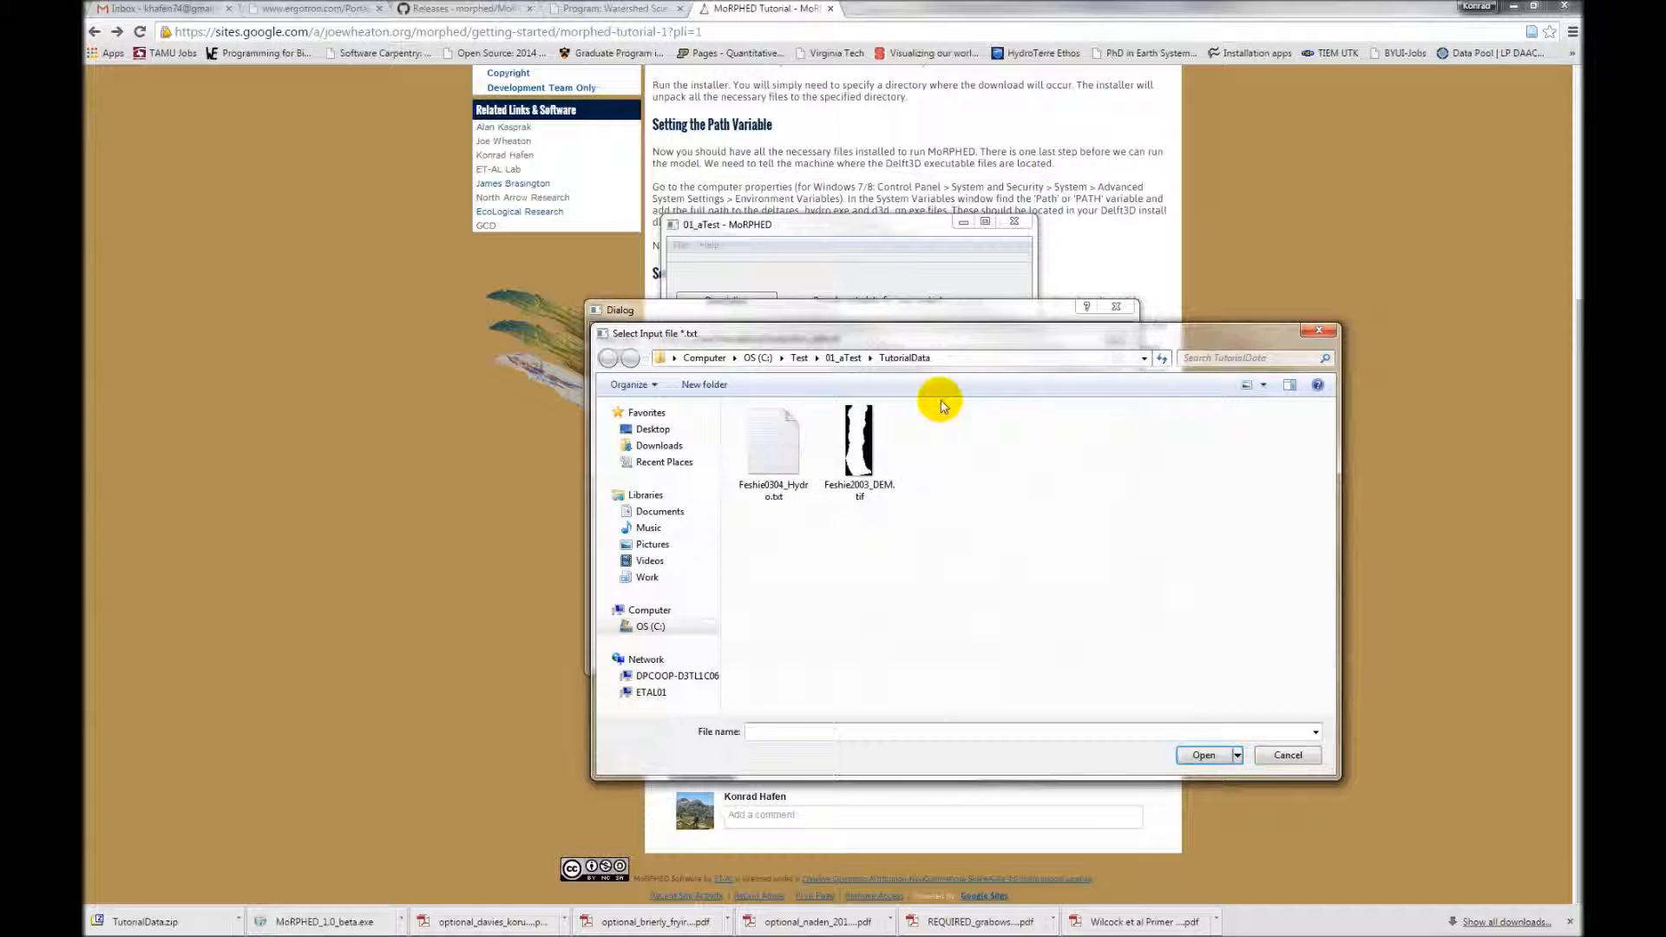
double_click(794, 442)
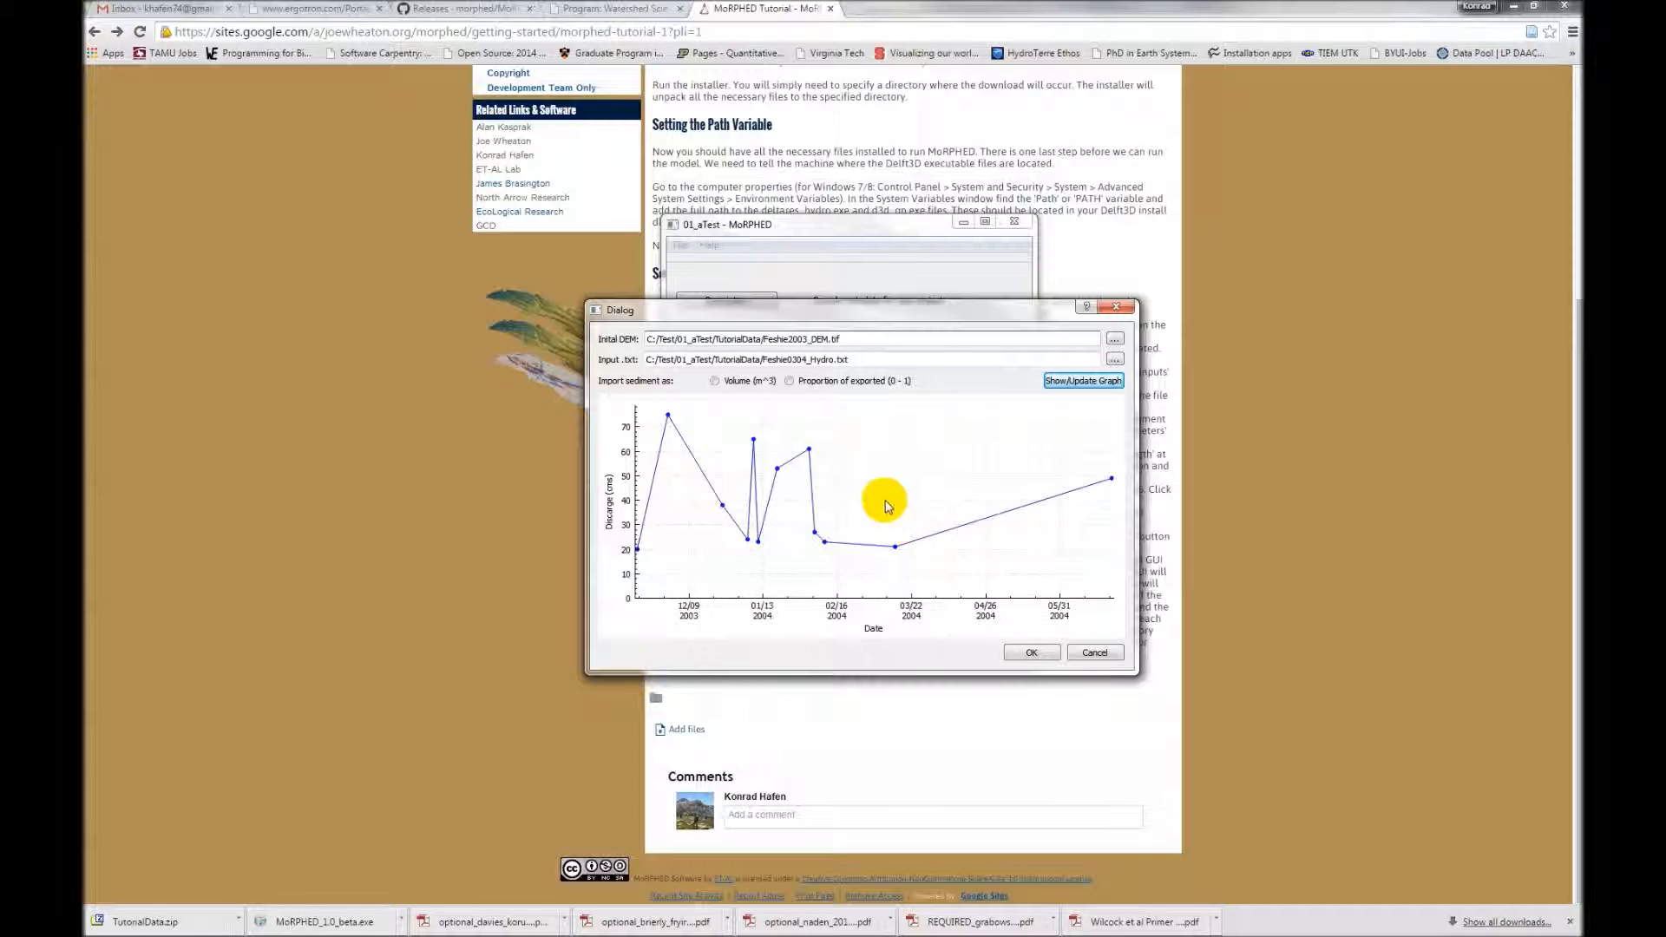
left_click(788, 383)
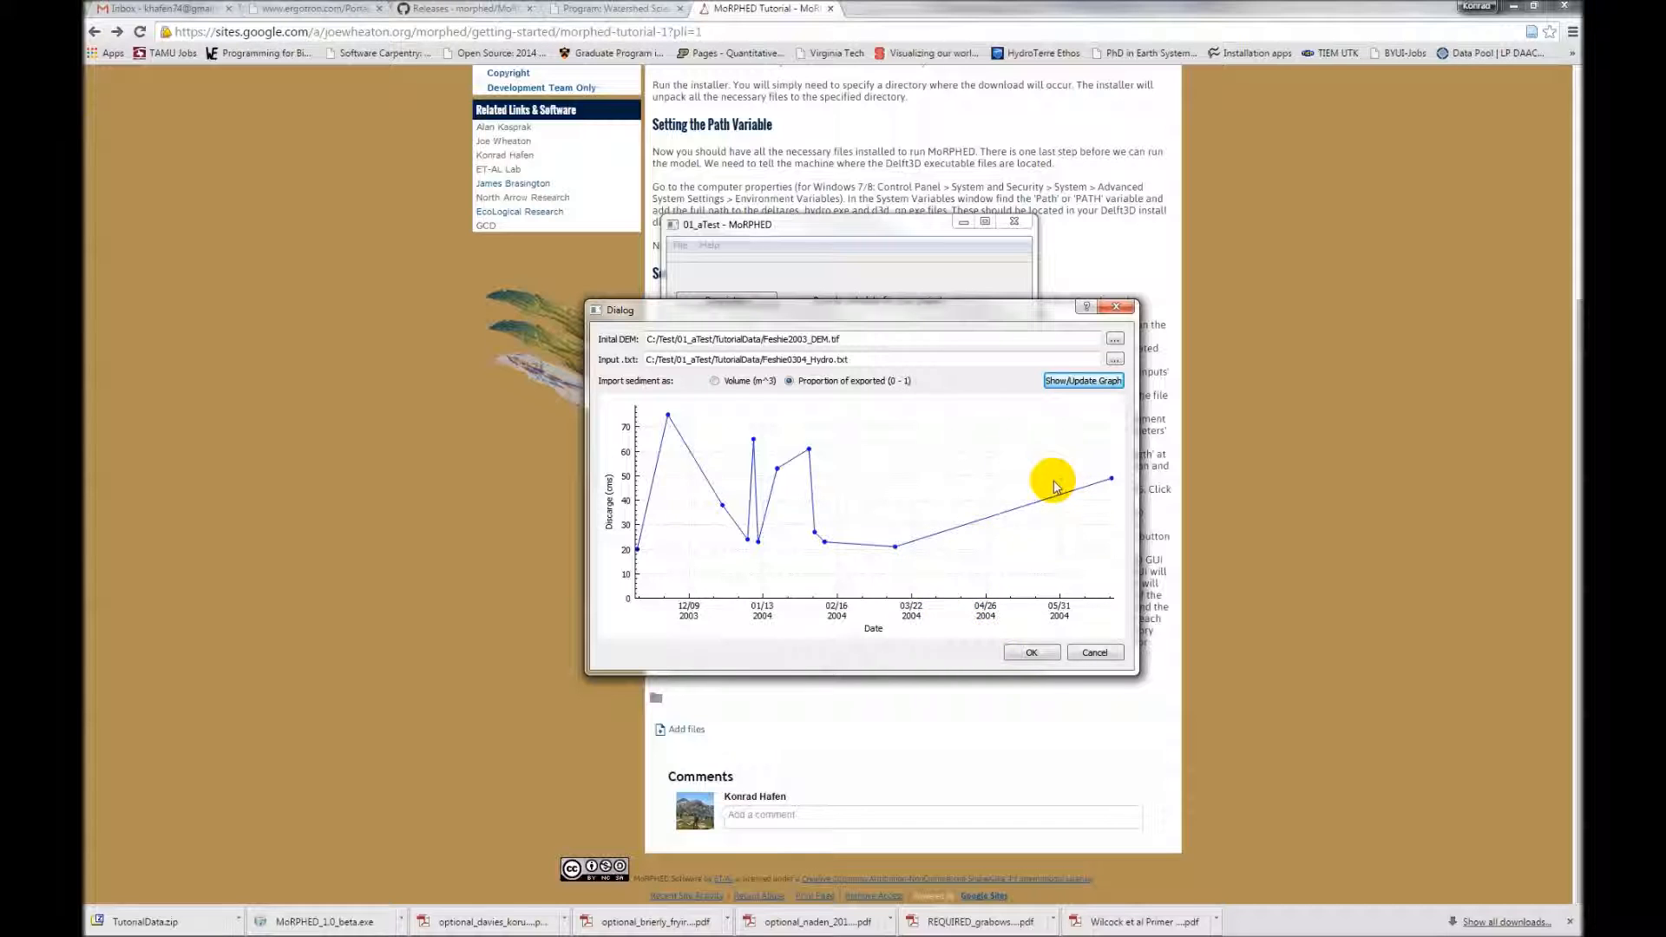
left_click(1033, 654)
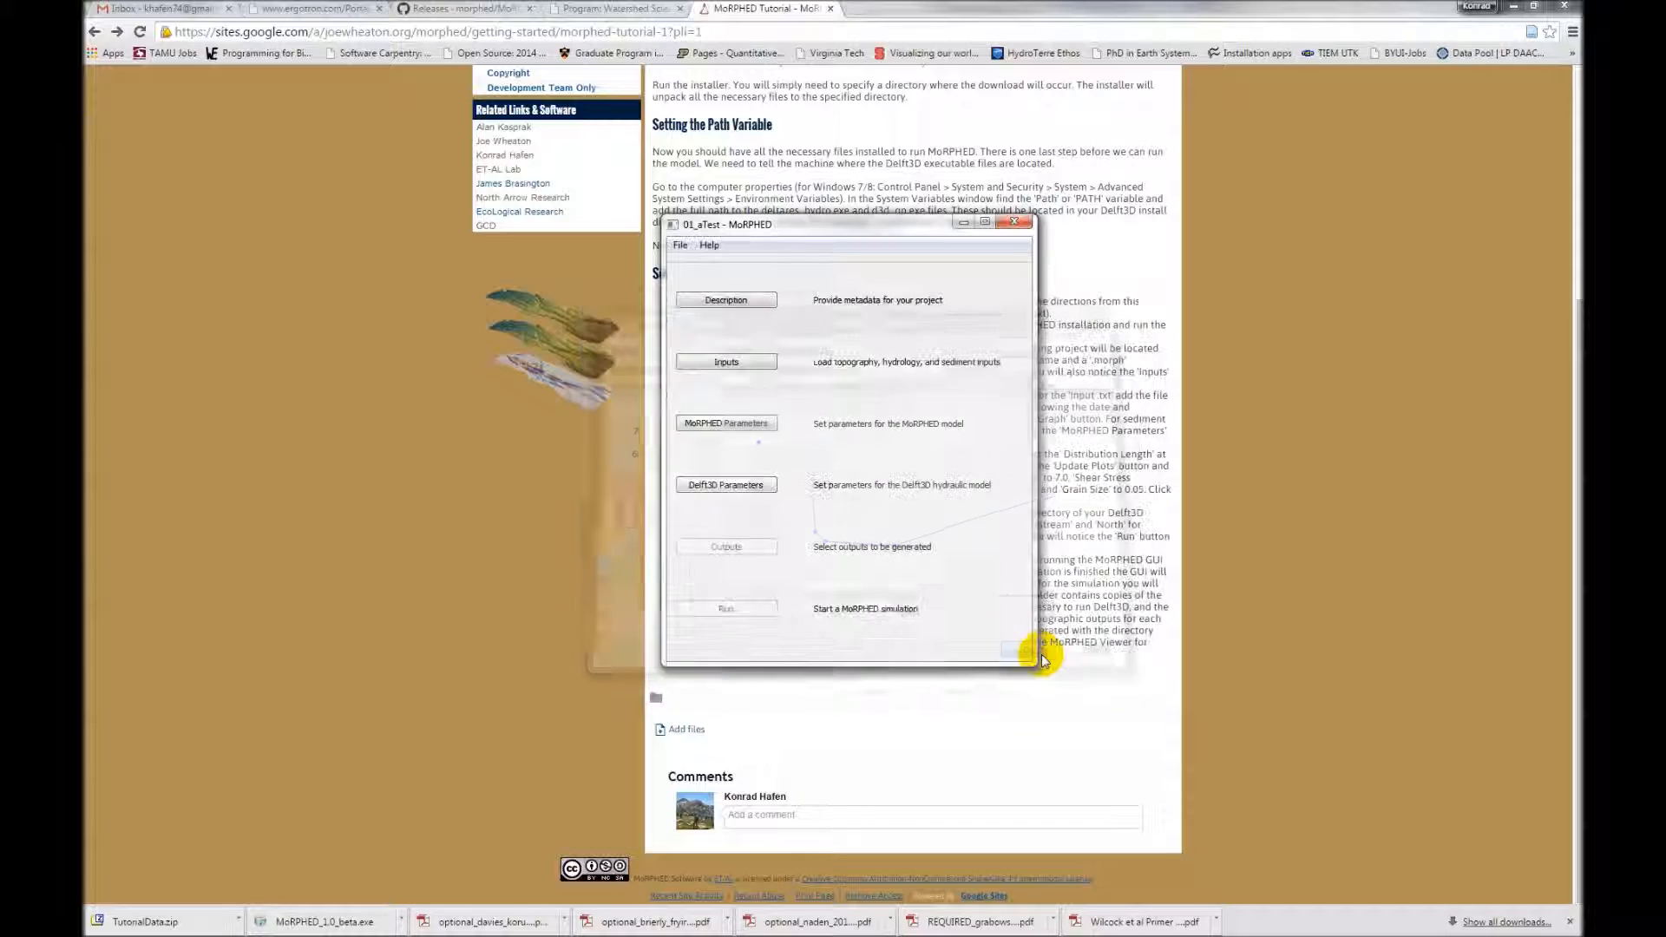
In the MoRPHED parameters, set Path Length Distribution 1 to length 210 m and Gaussian with Mu 125 and Sigma 40
left_click(723, 424)
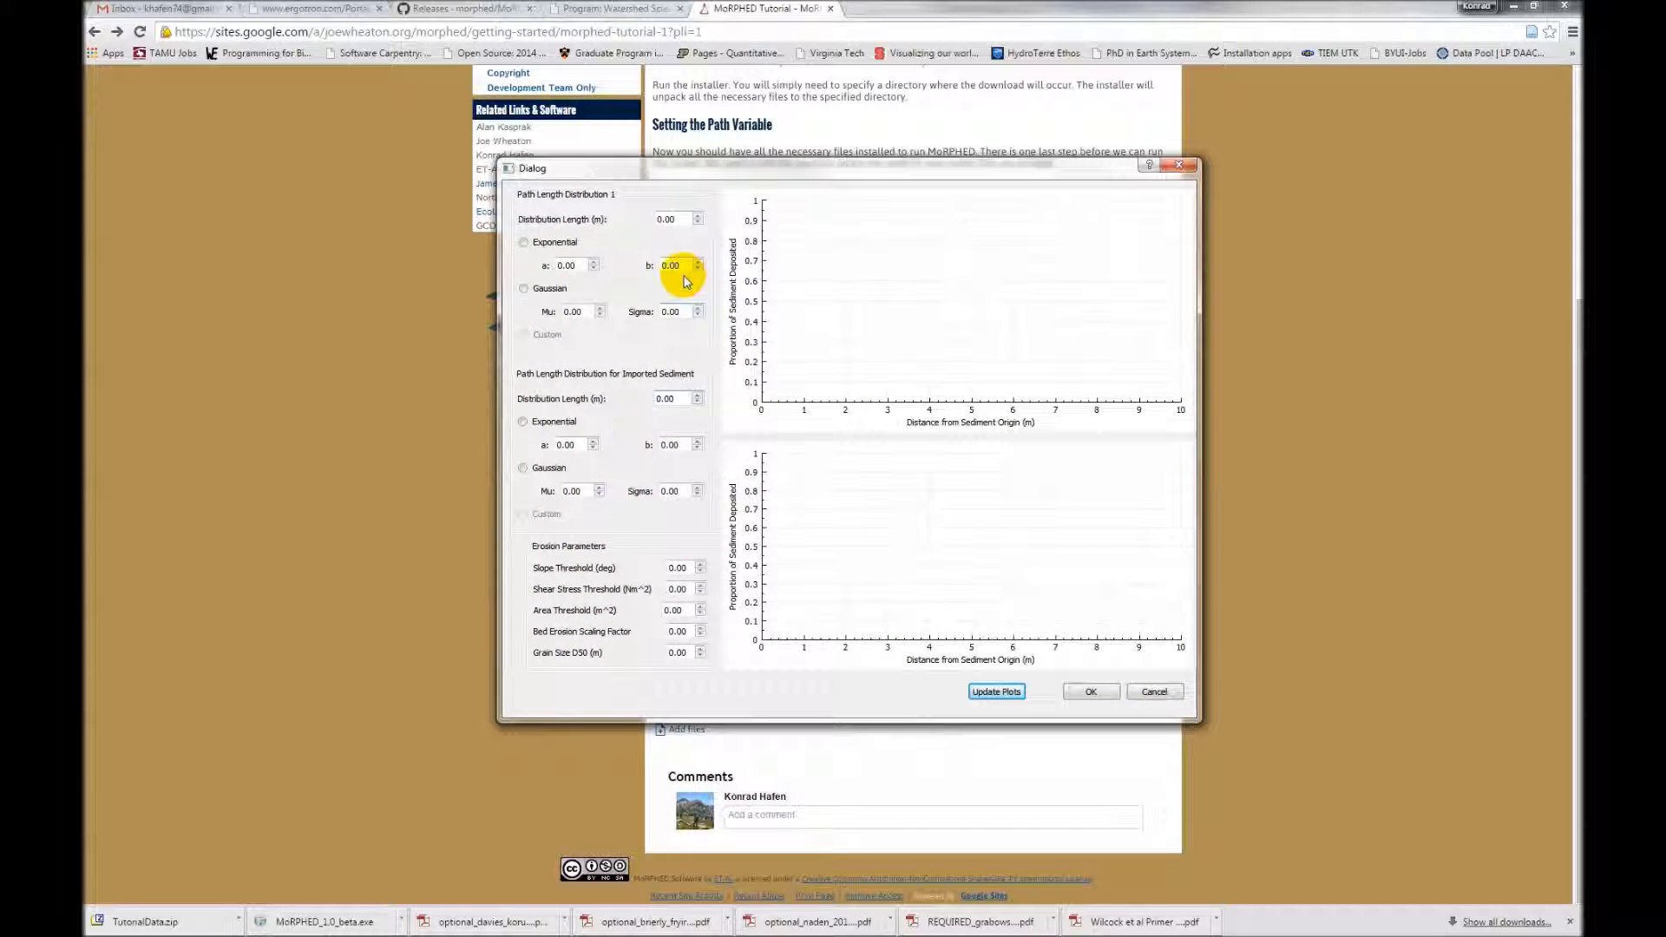
left_click_drag(673, 218, 613, 222)
type("210")
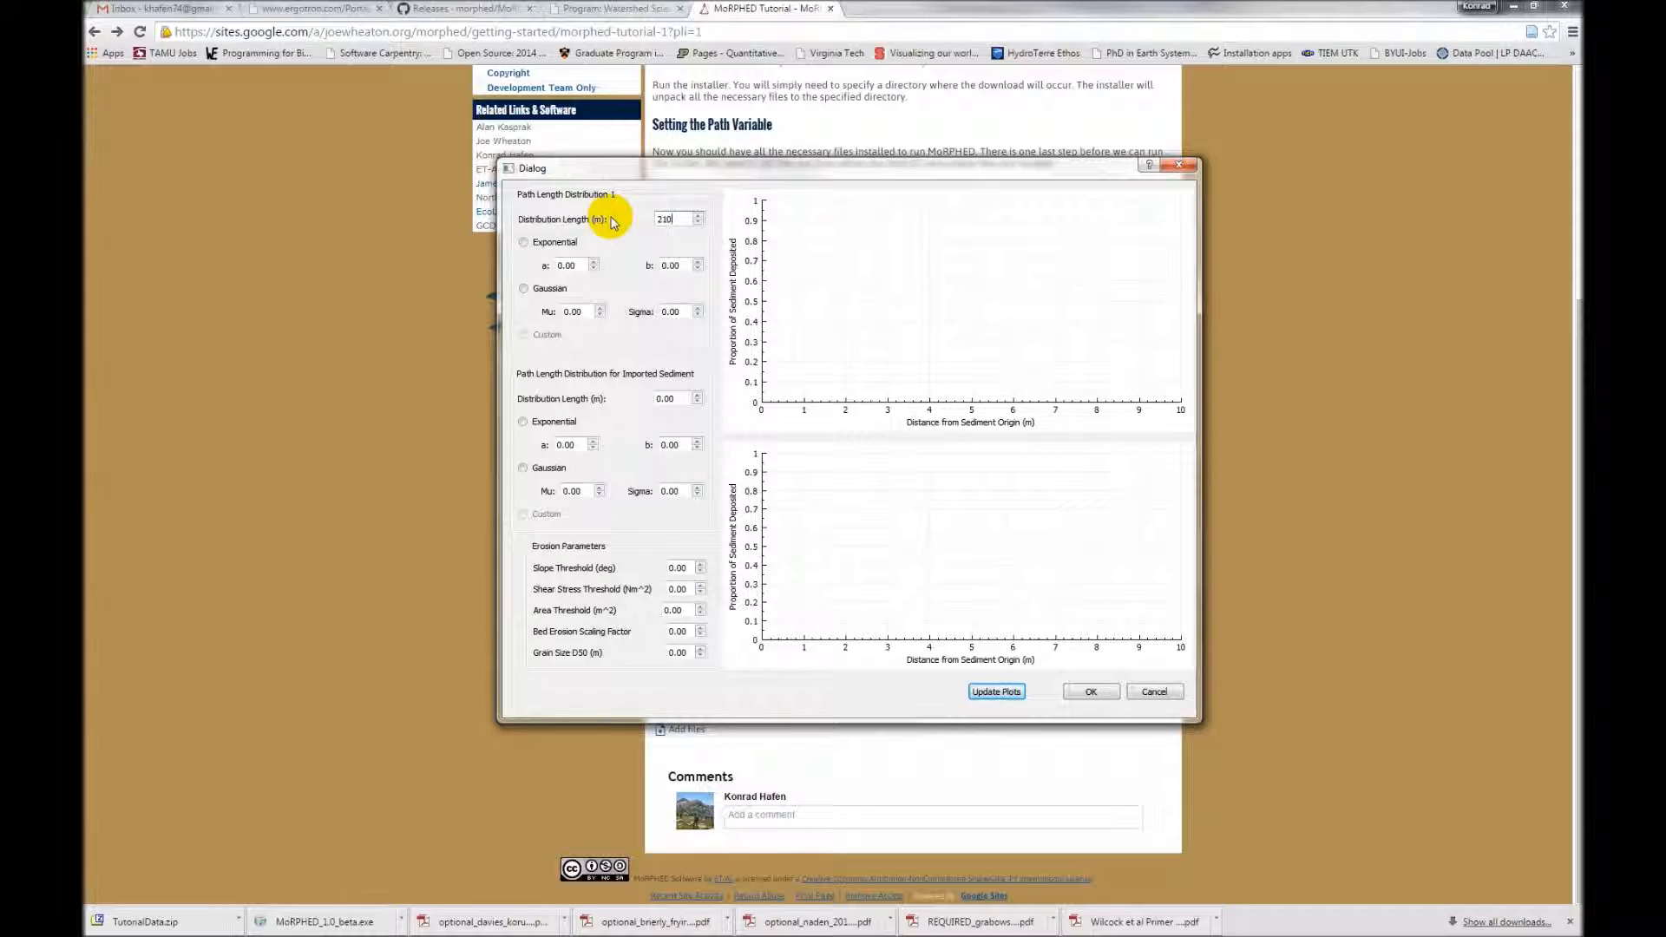
left_click(523, 292)
key("Tab")
type("125")
key("Tab")
type("4")
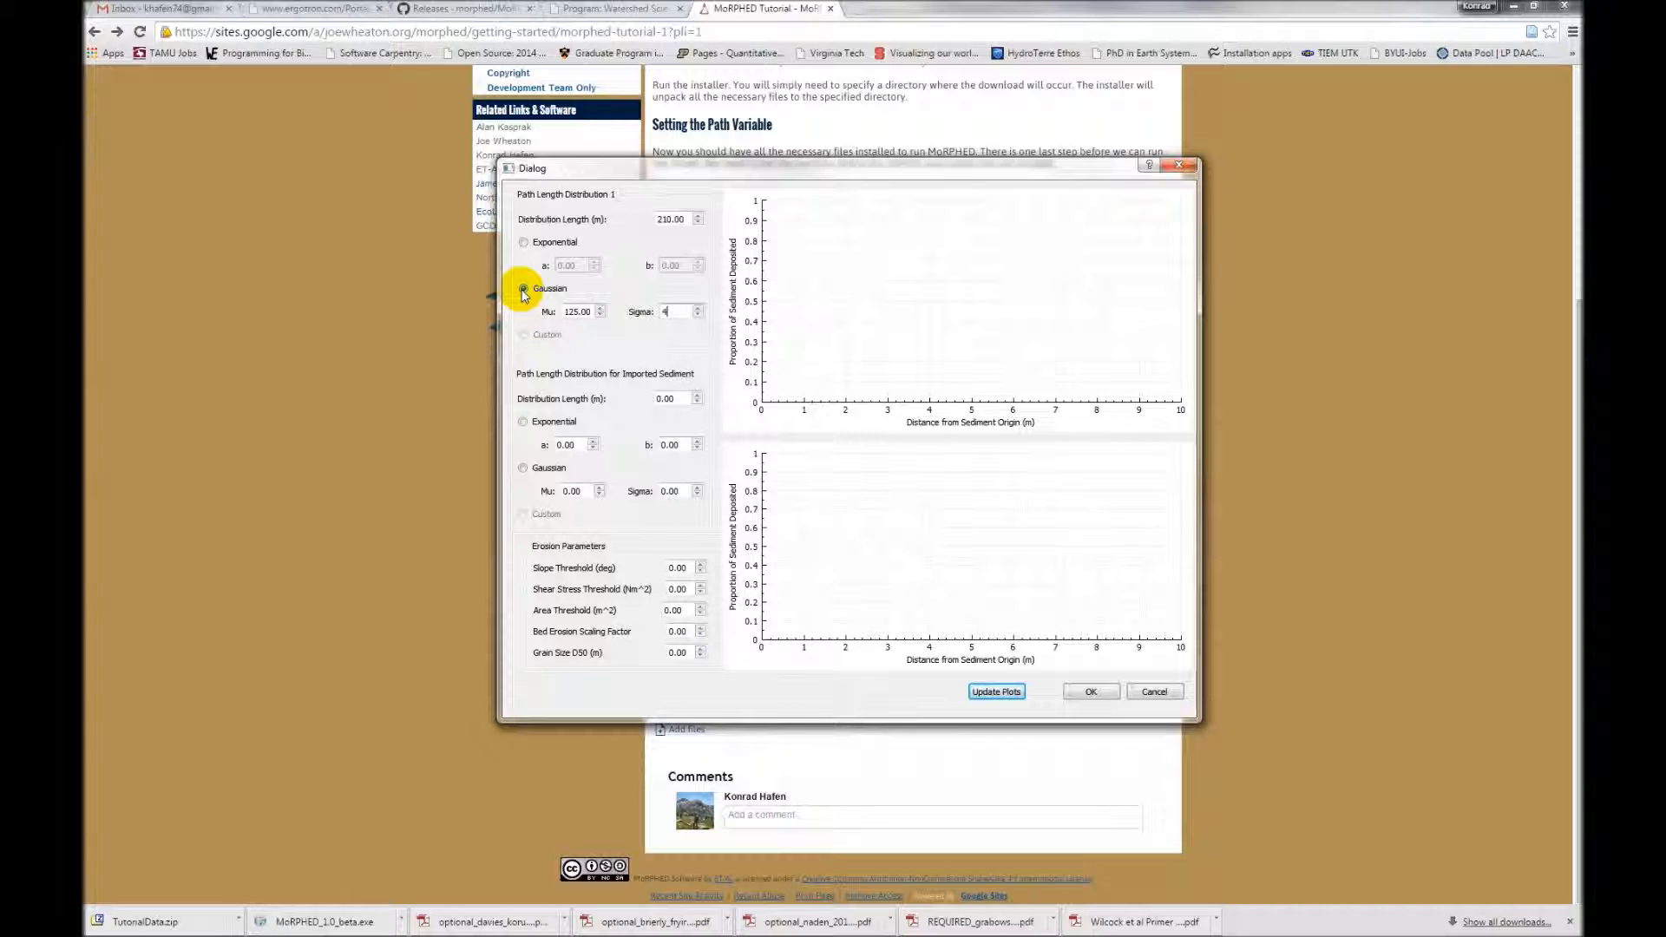
Set the imported sediment's path length distribution to length 210 m and Gaussian with Mu 125 and Sigma 40
left_click_drag(676, 400, 654, 402)
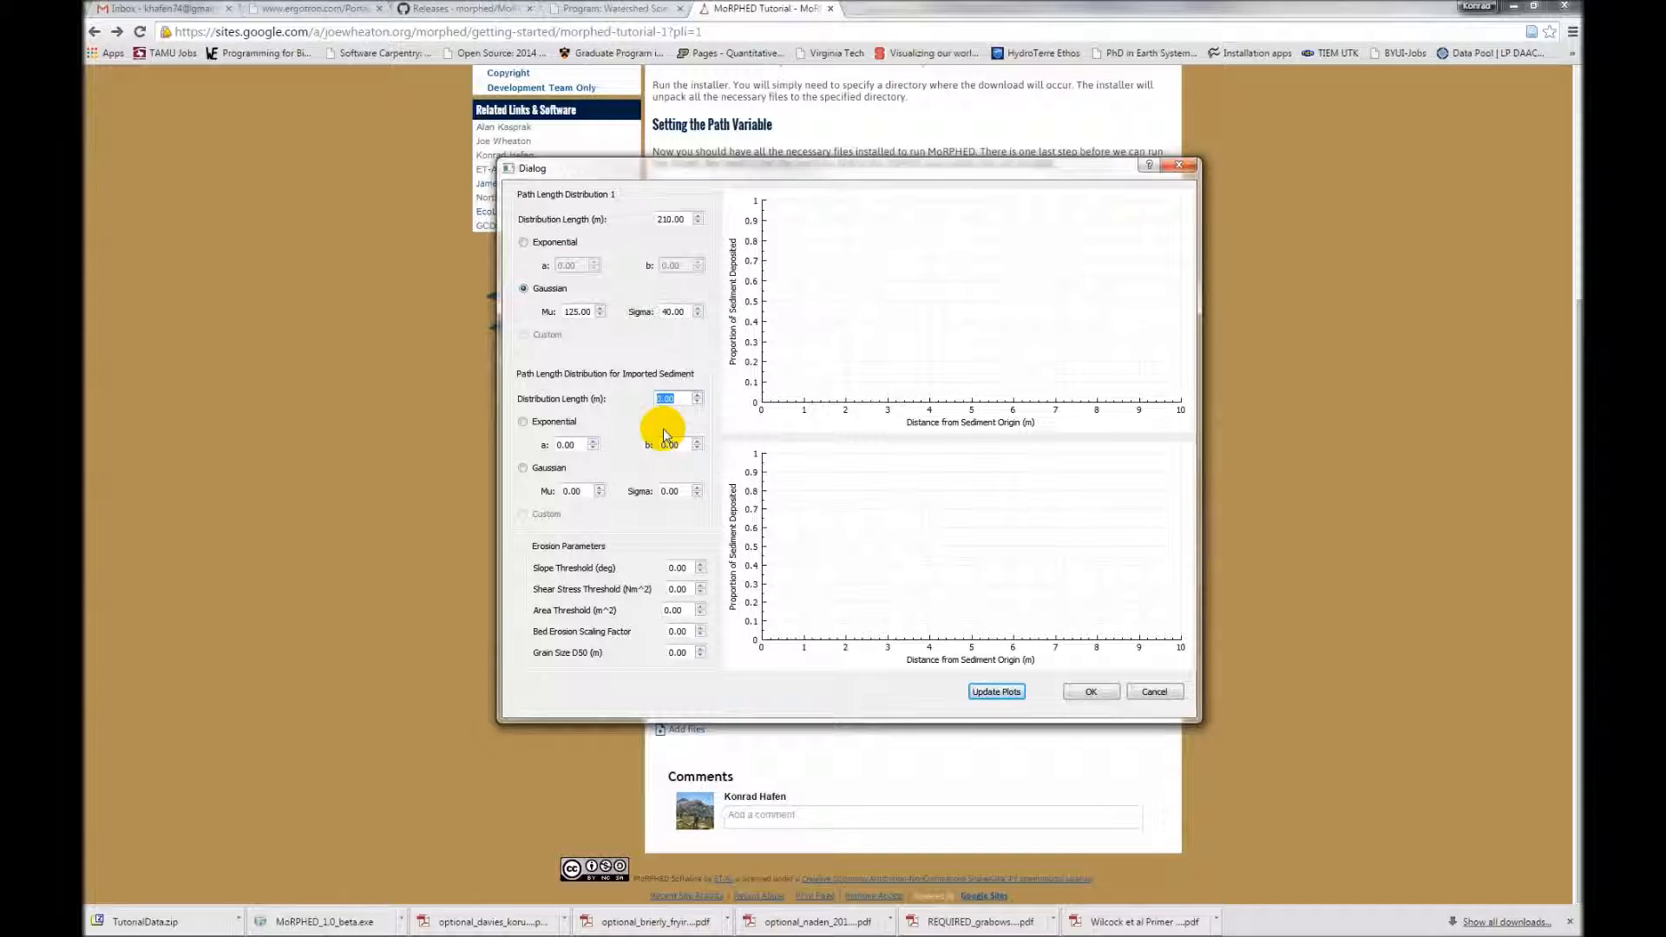
key("Tab")
left_click(525, 468)
left_click_drag(579, 491, 547, 497)
type("125")
key("Tab")
type("4")
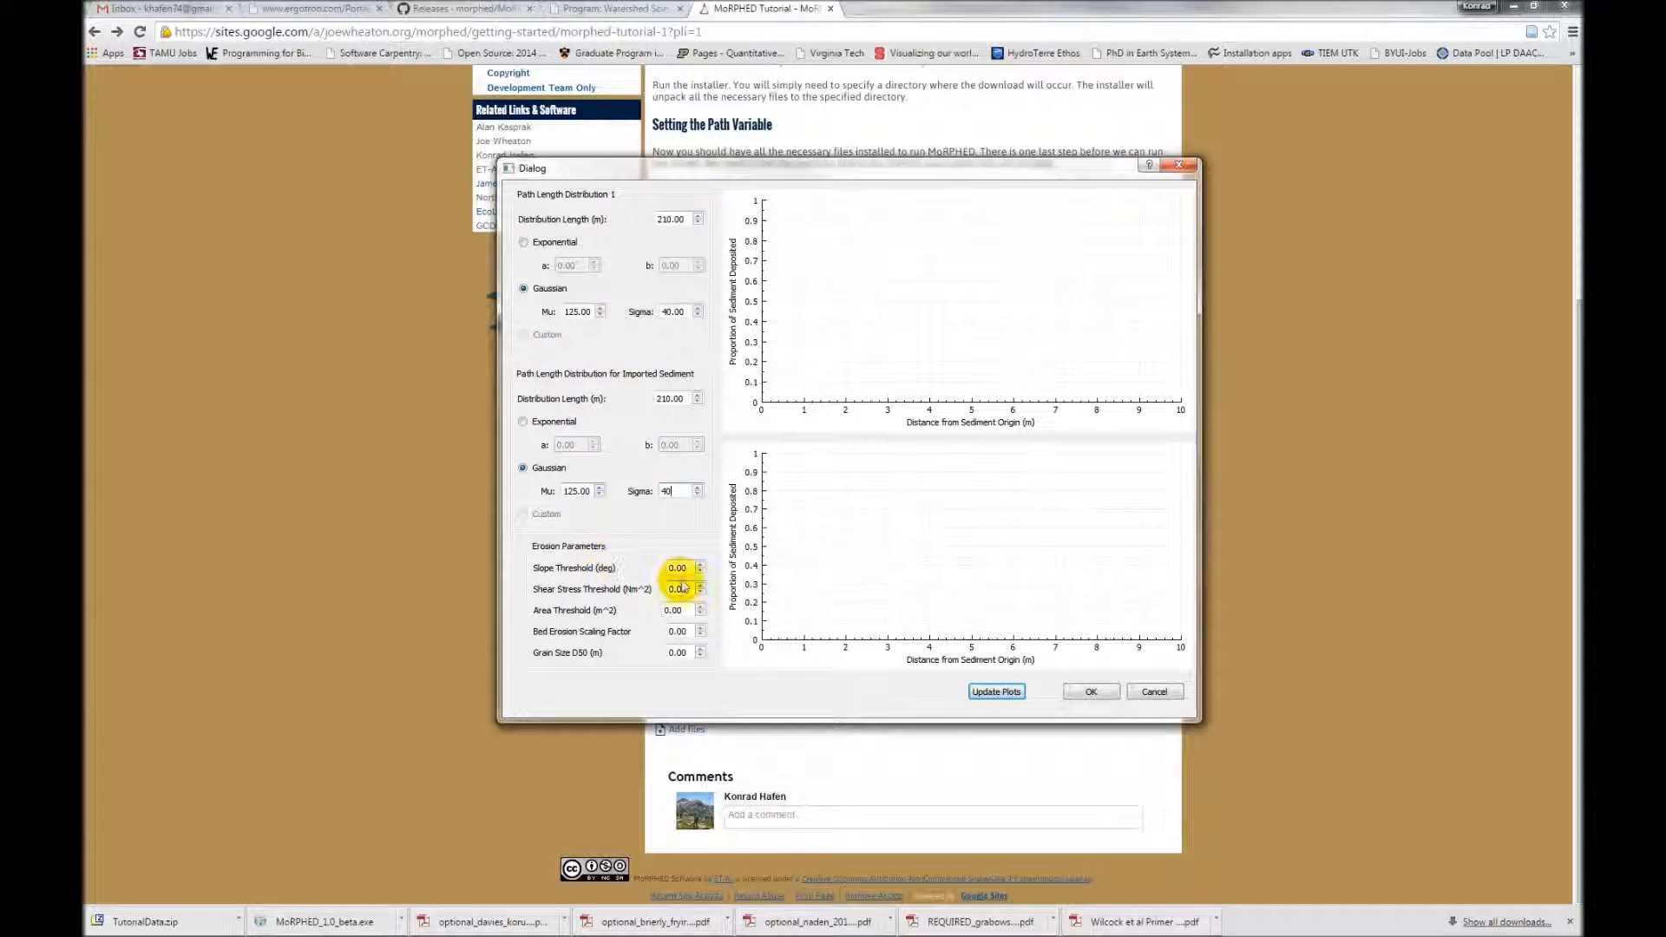
Set the erosion parameters: slope threshold 7, shear stress threshold 50, area threshold 30, bed erosion scaling factor 0.5 and grain size D50 0.05
left_click_drag(682, 566, 612, 572)
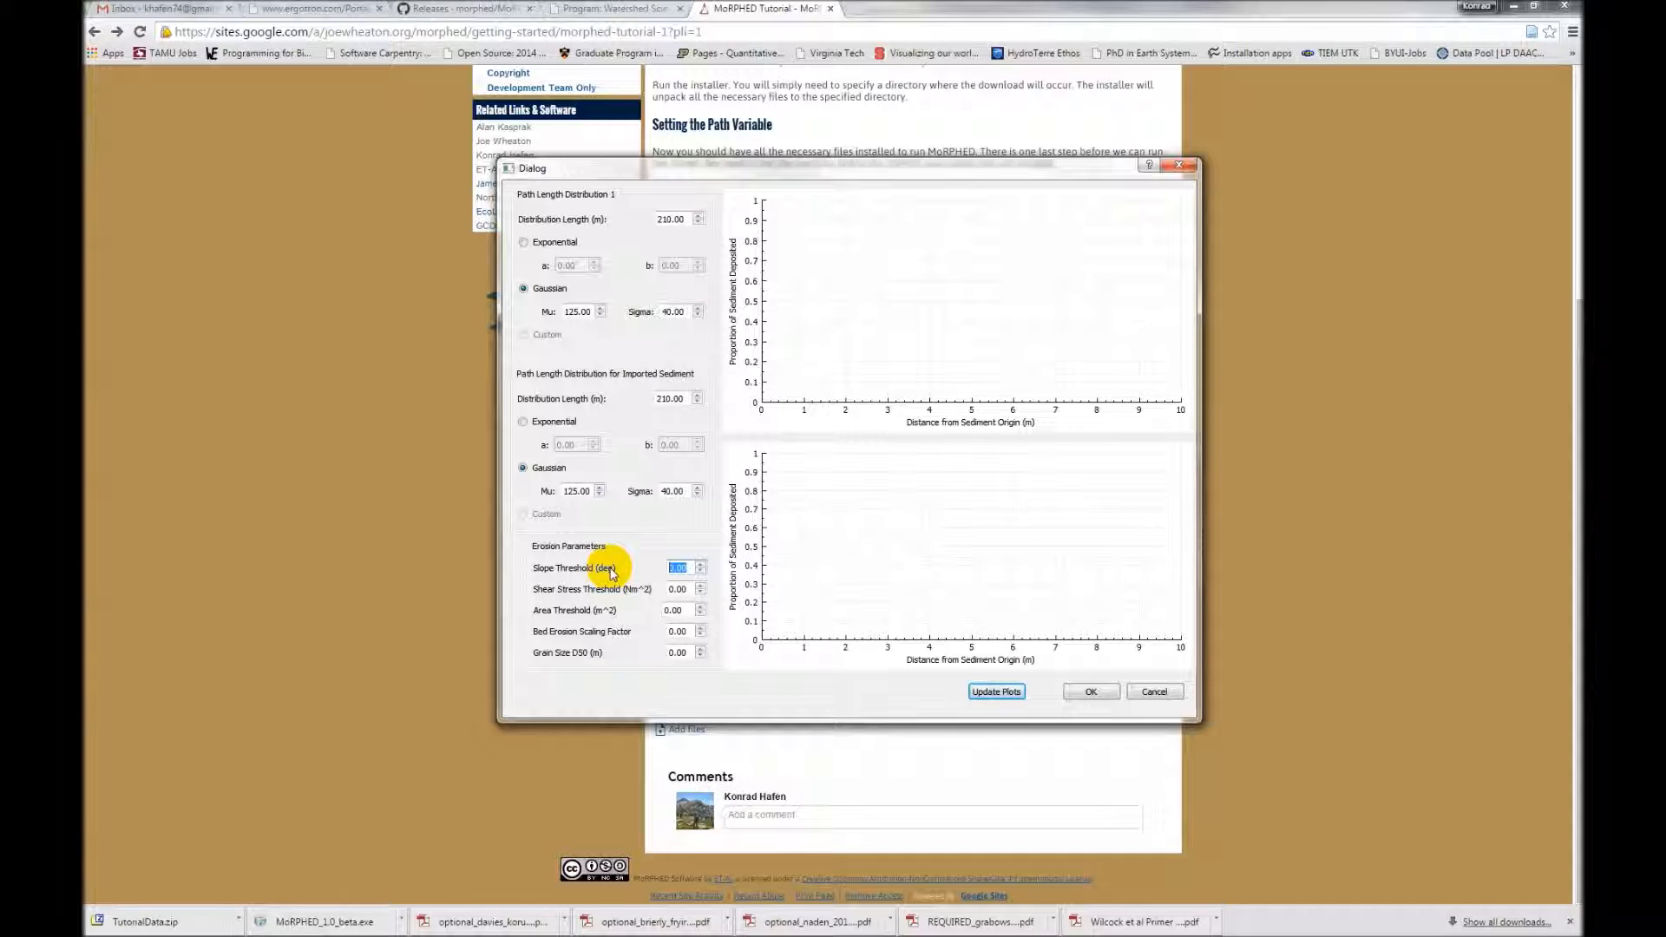
type("7")
key("Tab")
type("50")
key("Tab")
type("30")
key("Tab")
type("0.")
key("Tab")
type("0.0")
Update the sediment distribution plots and accept the MoRPHED parameters
left_click(679, 568)
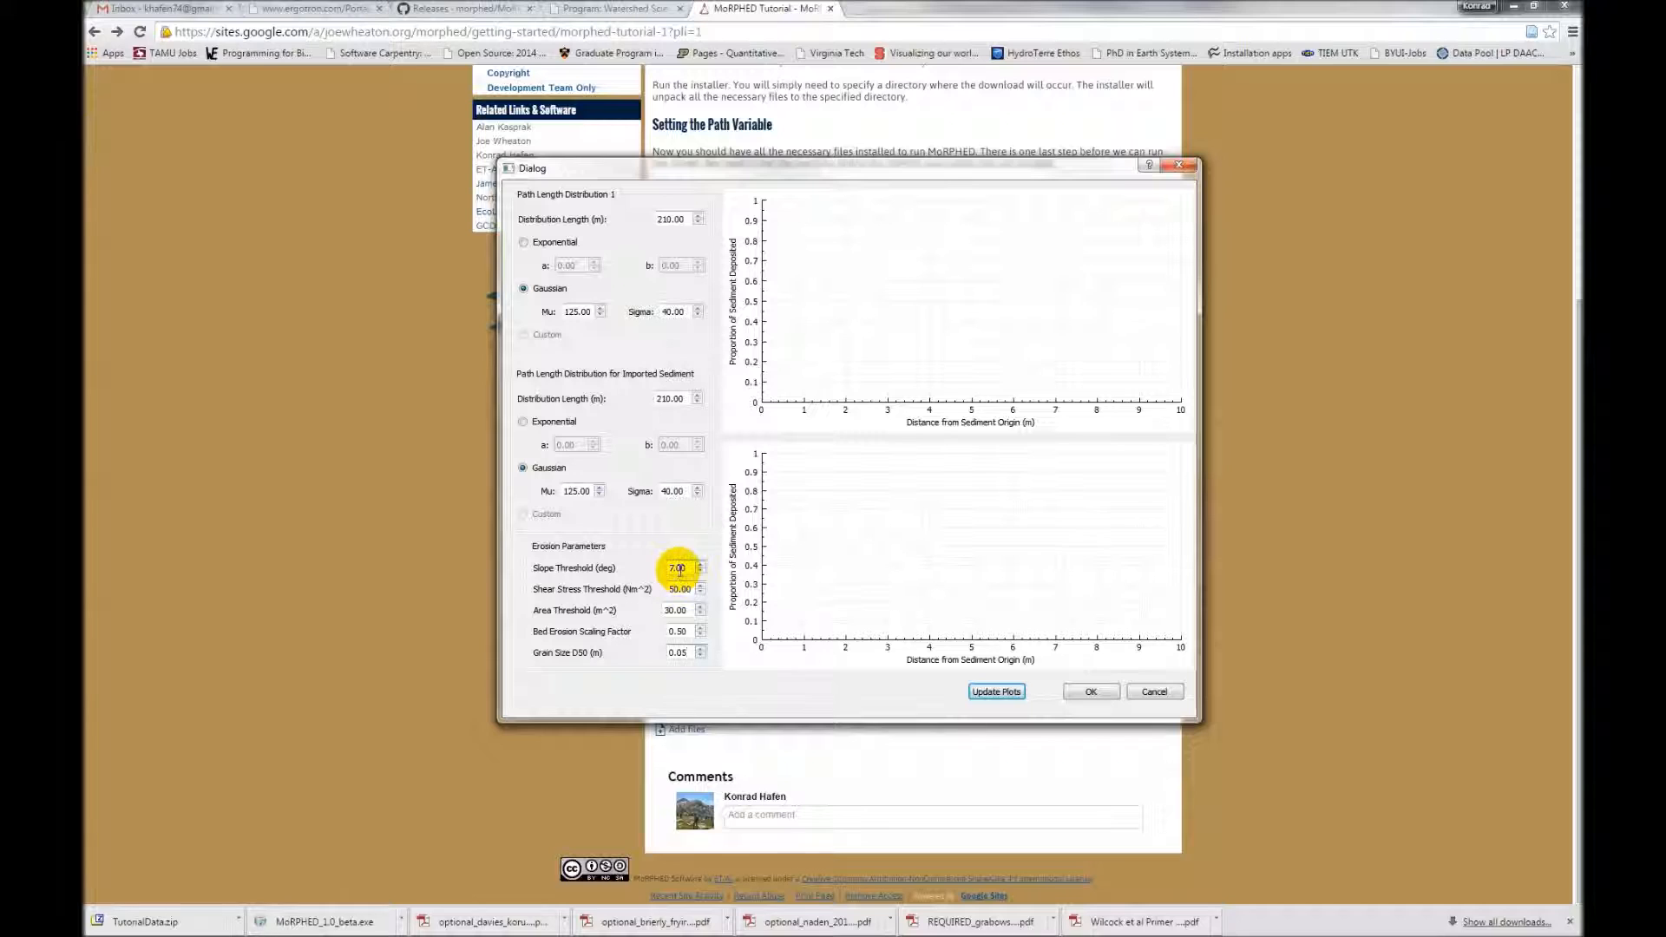
left_click(669, 568)
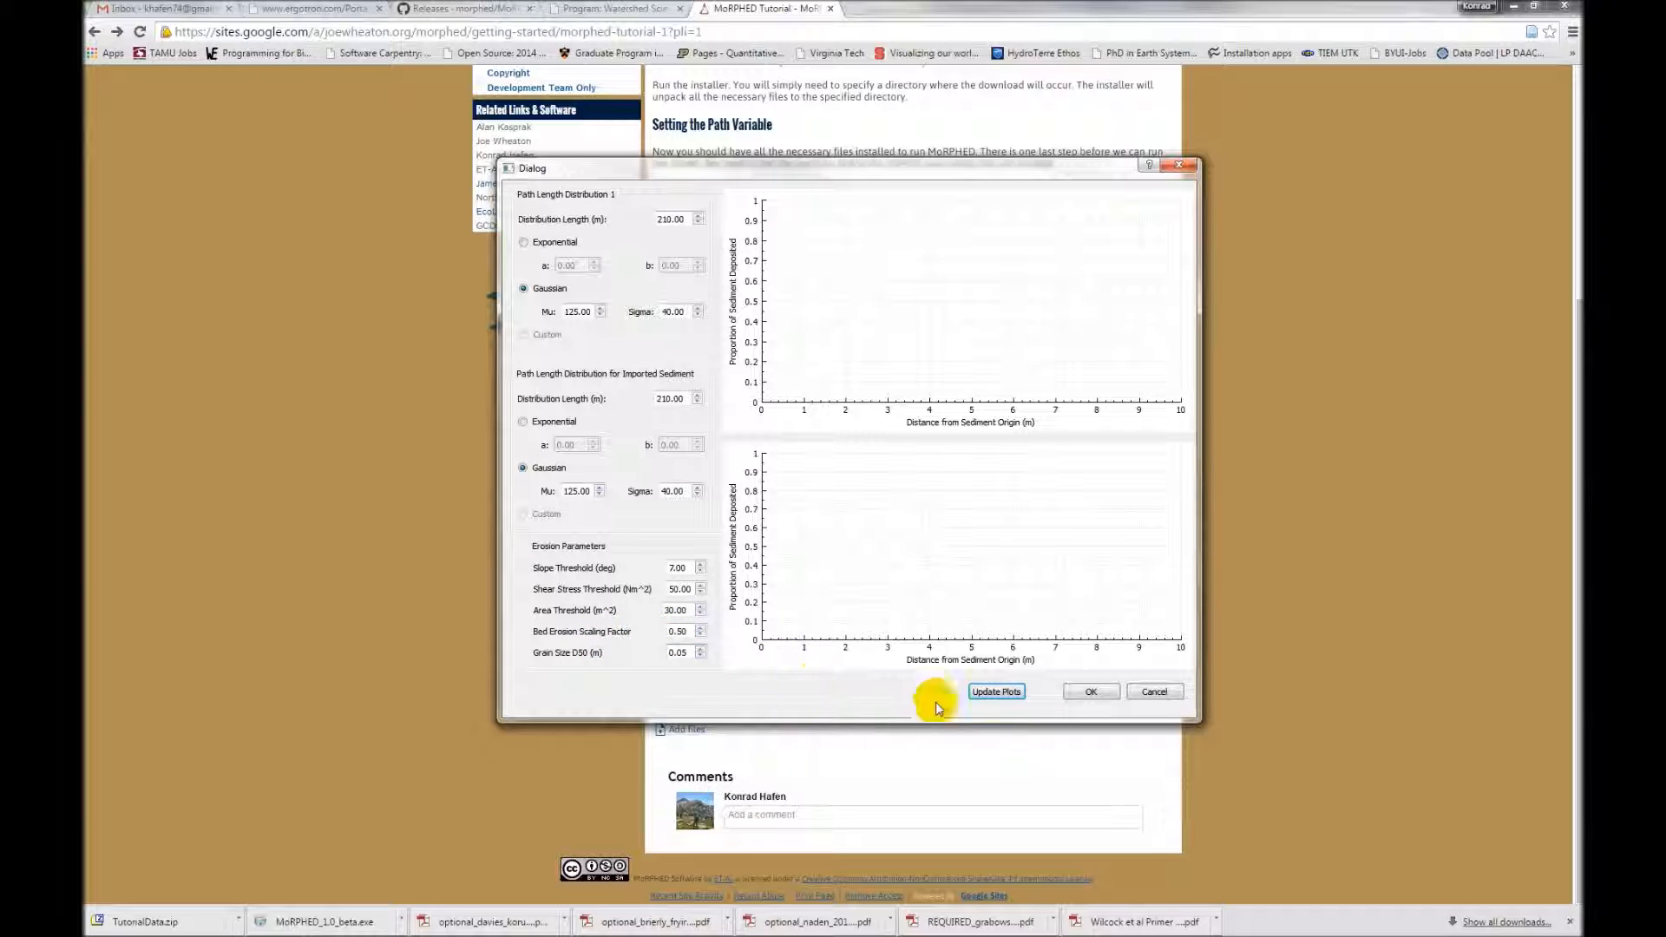
left_click(993, 691)
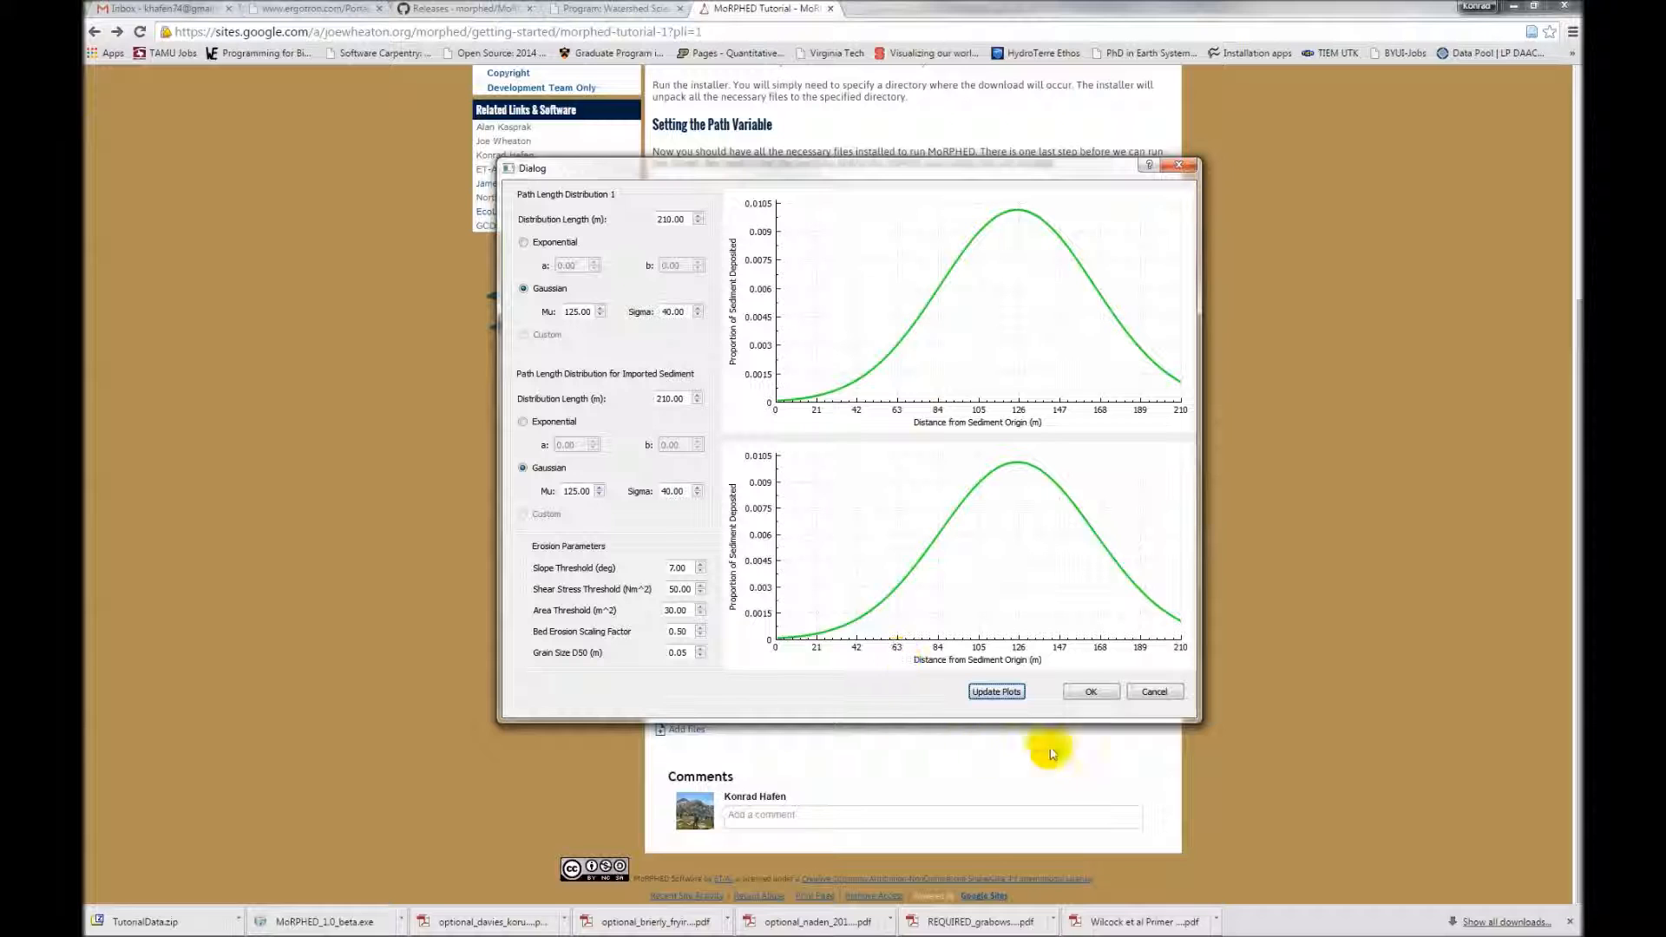
left_click(1089, 692)
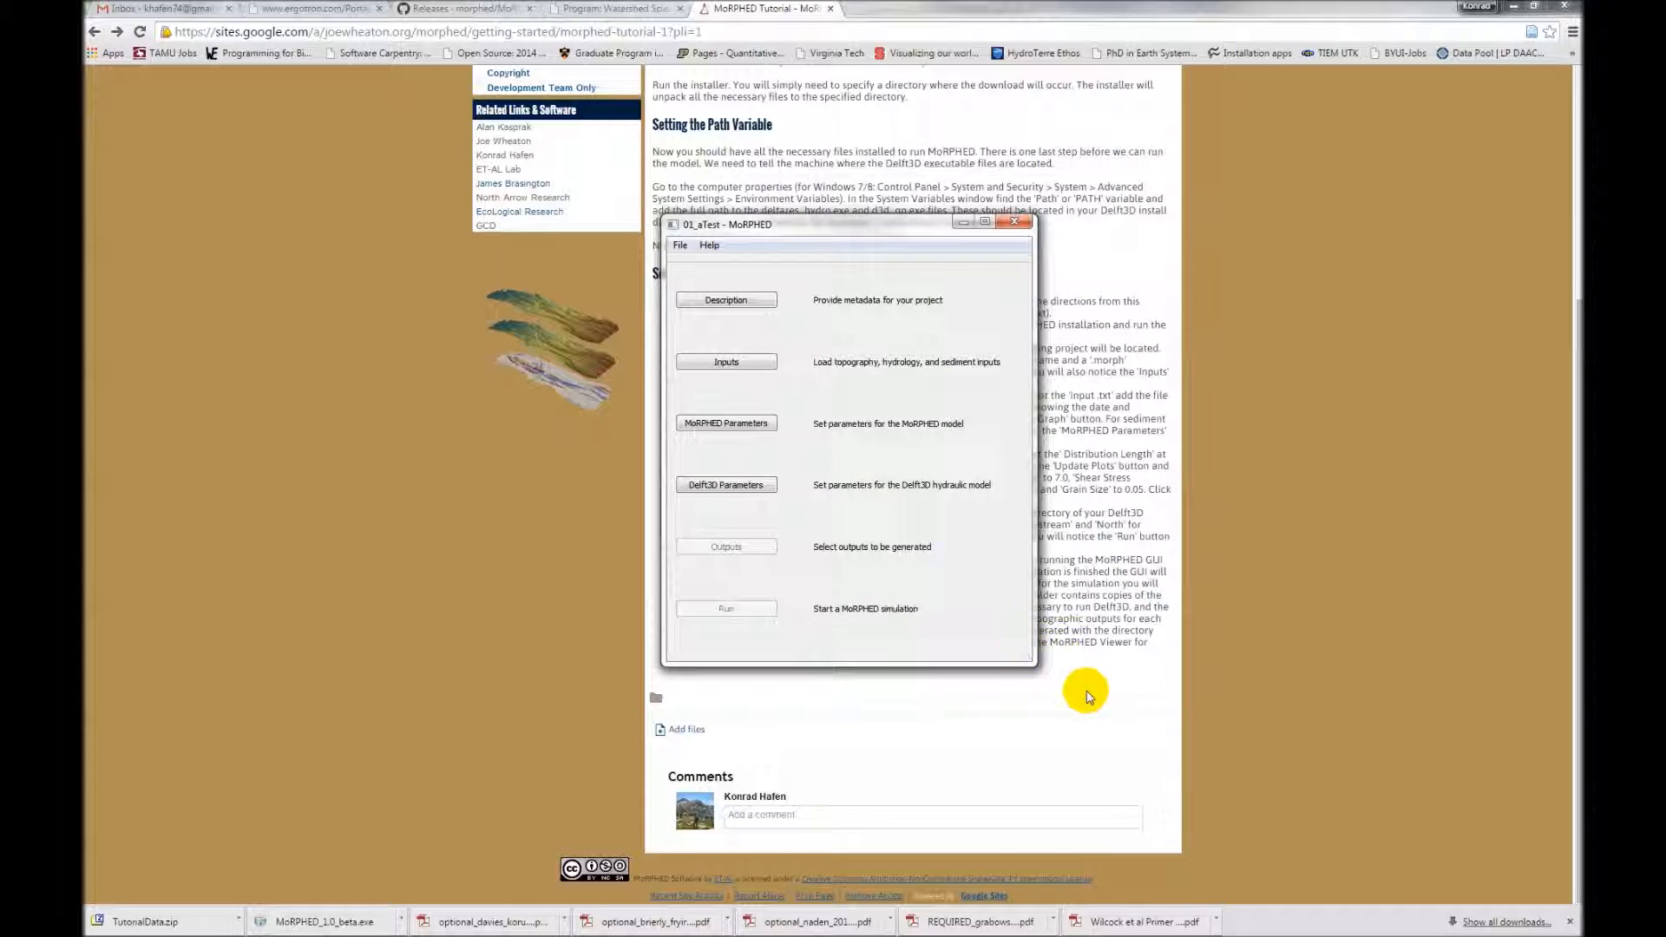
In the Delft3D parameters, set the Delft3D path to the C:\Delft3D folder
left_click(727, 486)
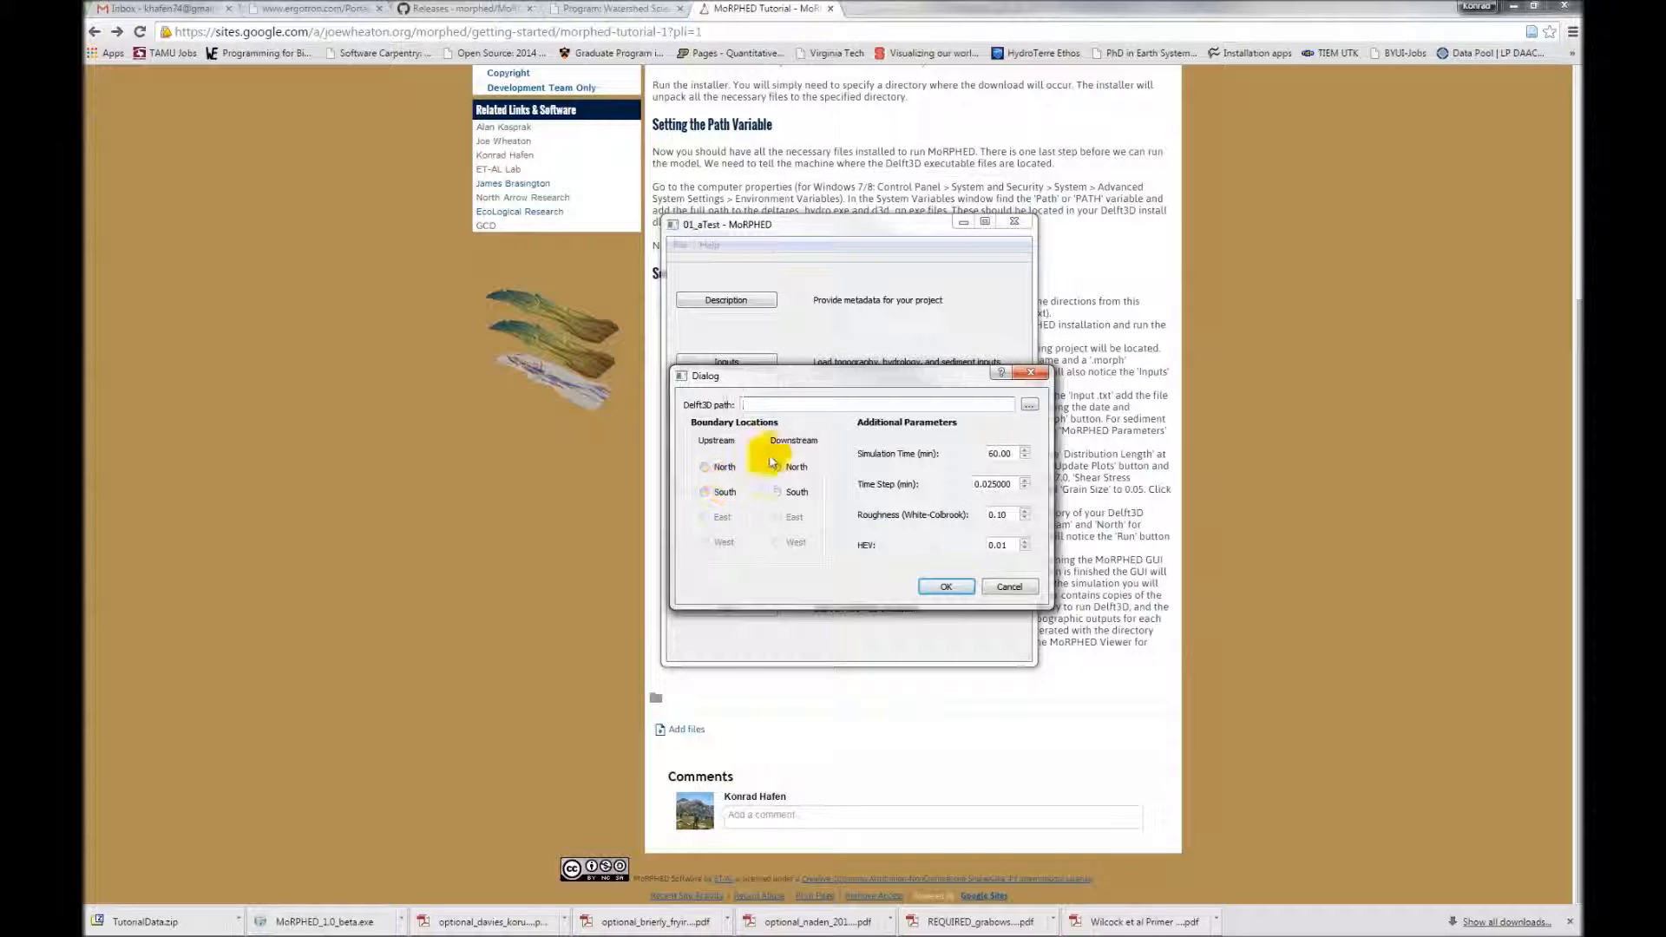
left_click(1030, 406)
left_click(736, 692)
left_click(859, 529)
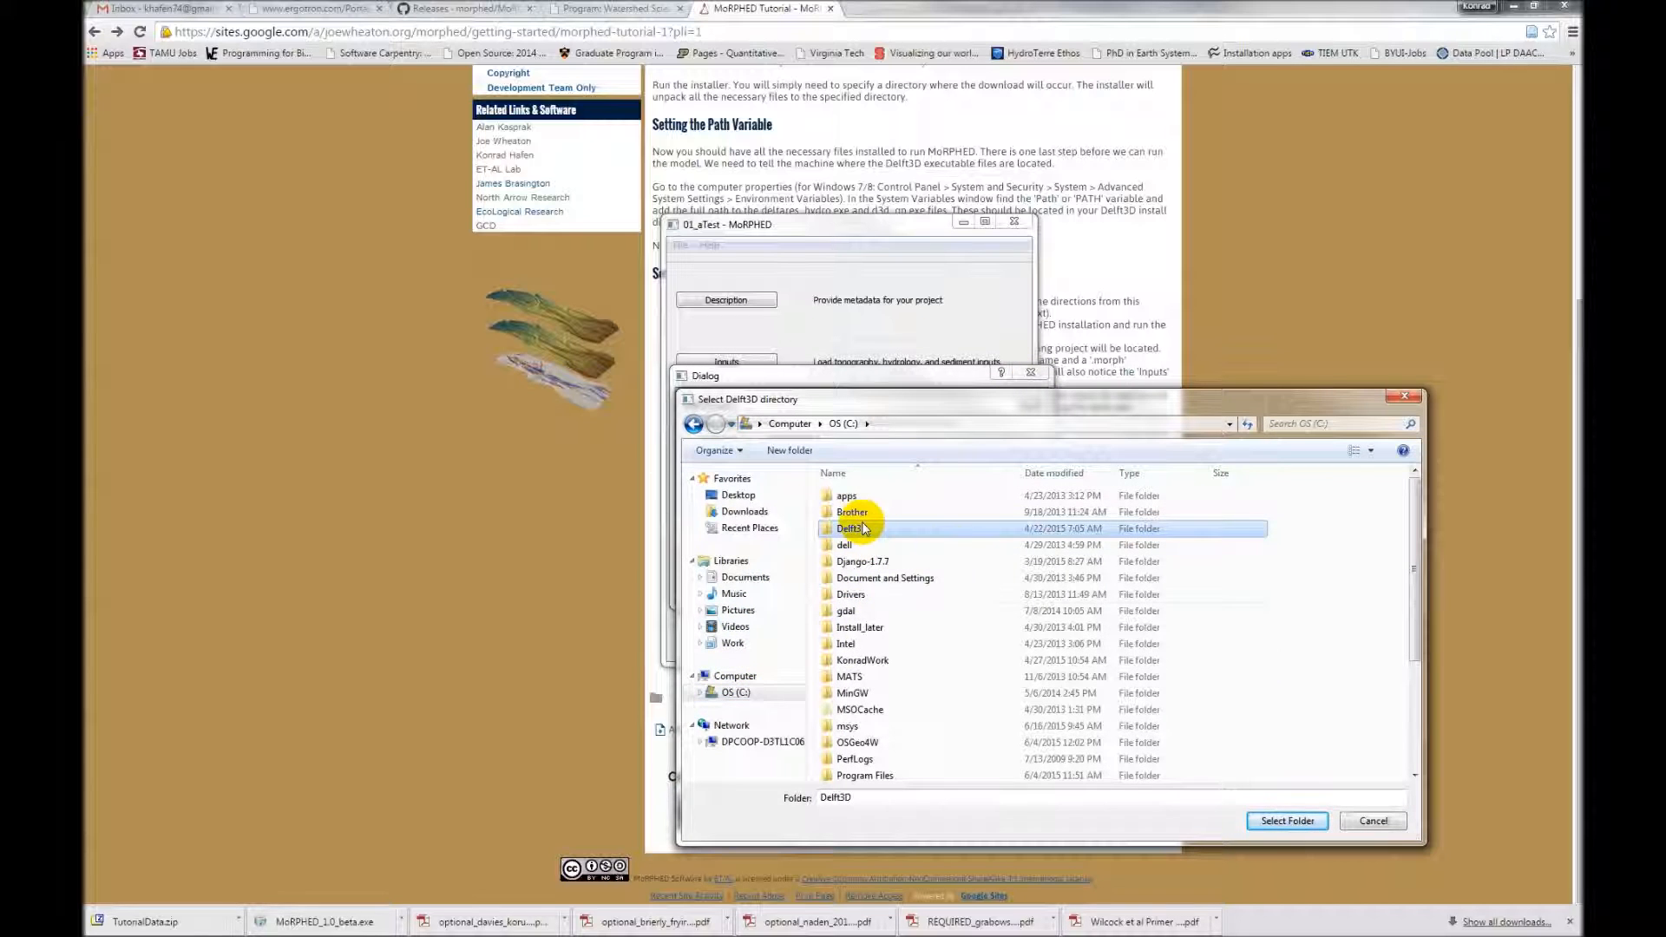
double_click(865, 534)
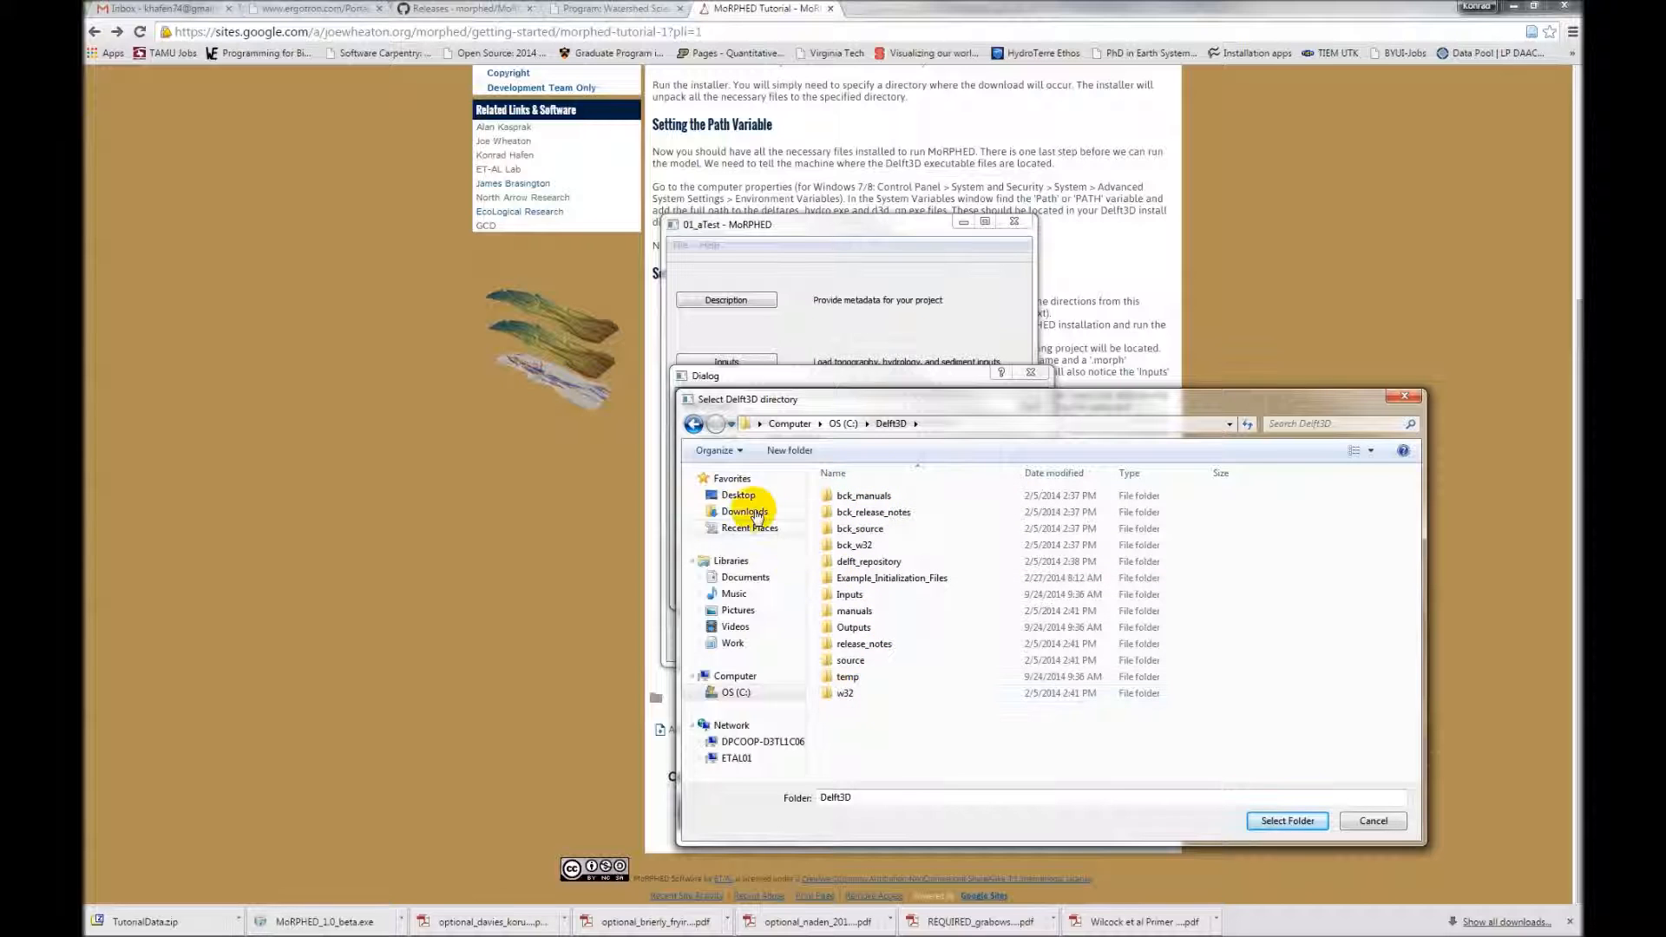
left_click(694, 423)
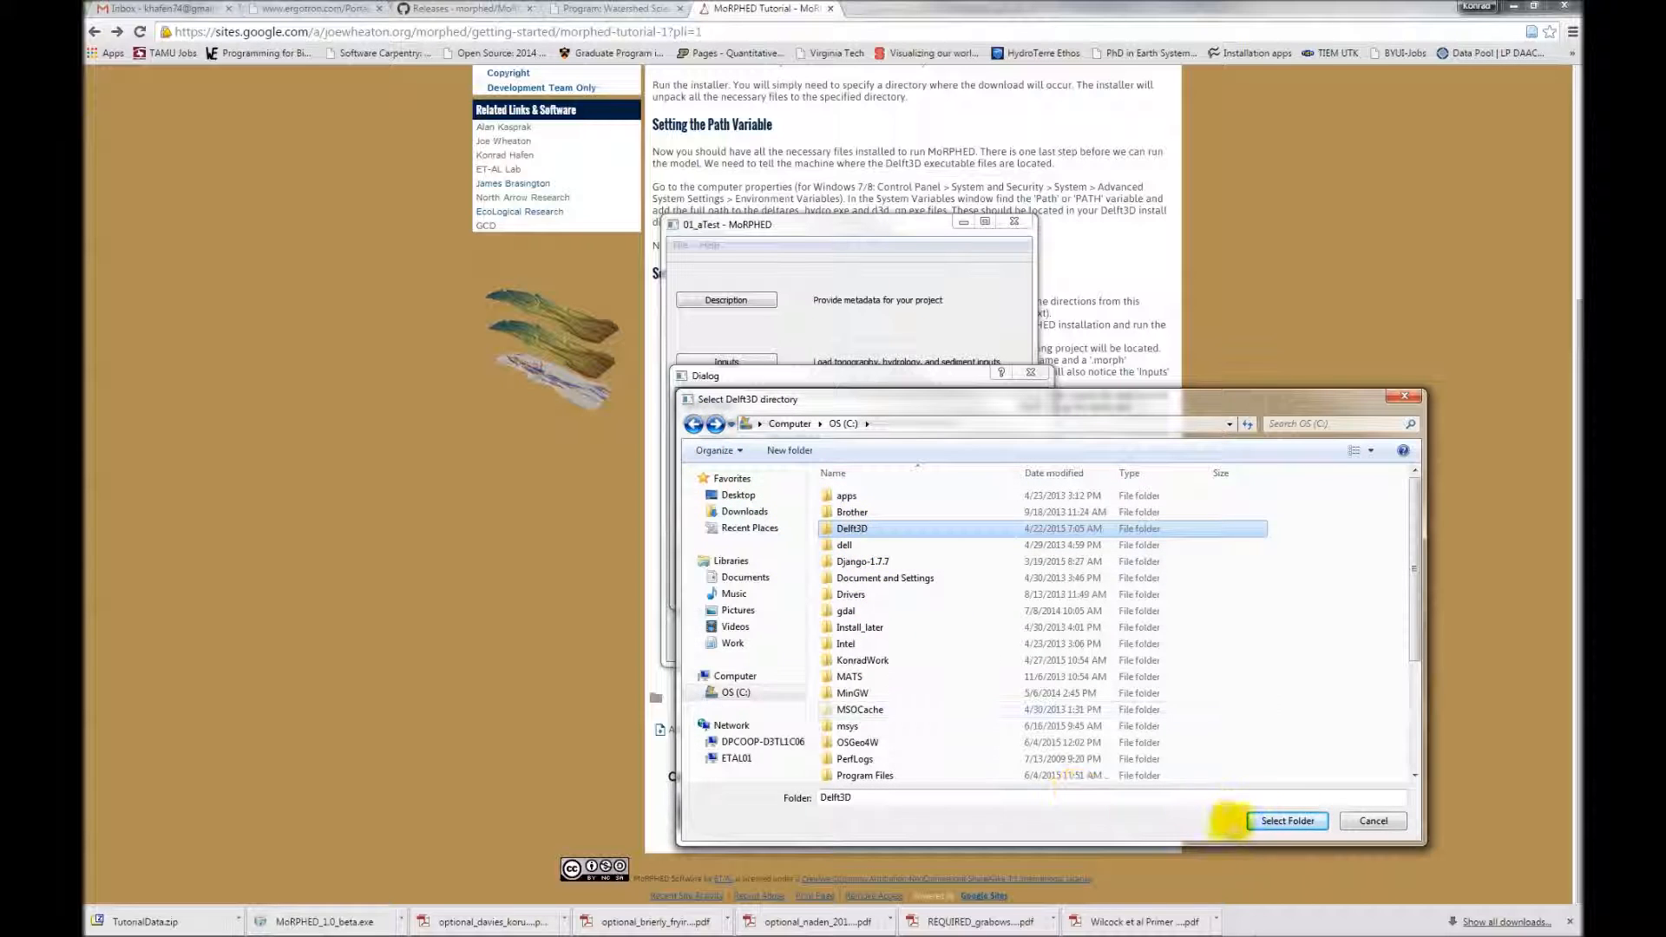
left_click(1275, 821)
Set the upstream boundary to South and the downstream boundary to North, accept the Delft3D parameters and run the simulation
left_click(705, 493)
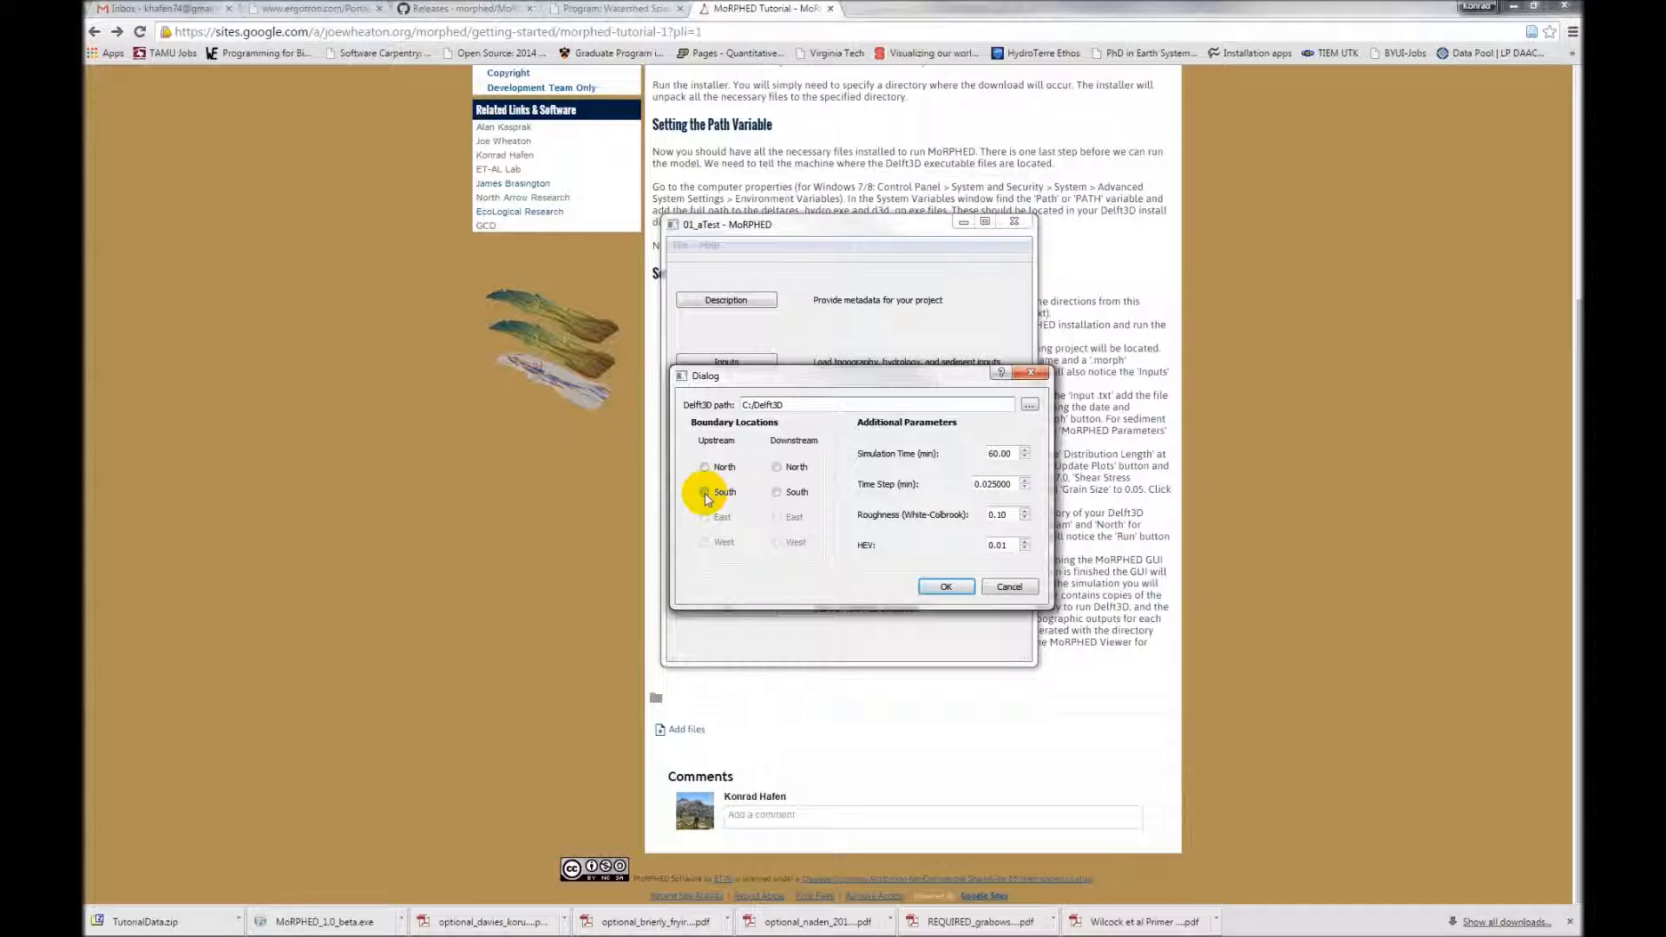
left_click(778, 468)
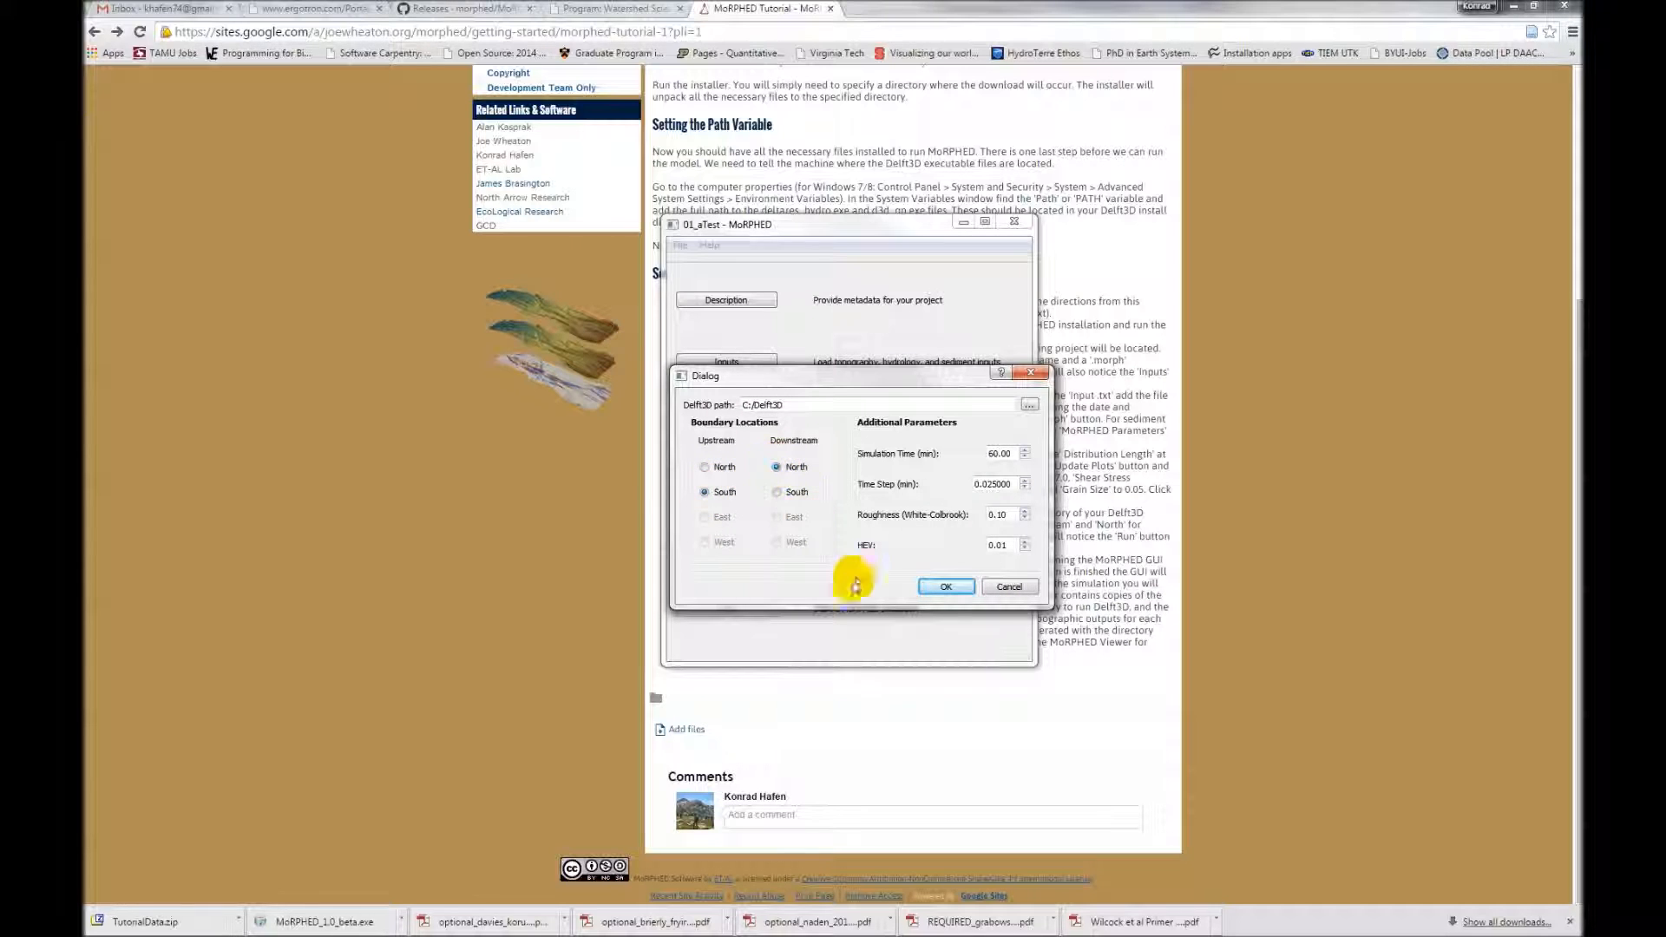
left_click(947, 587)
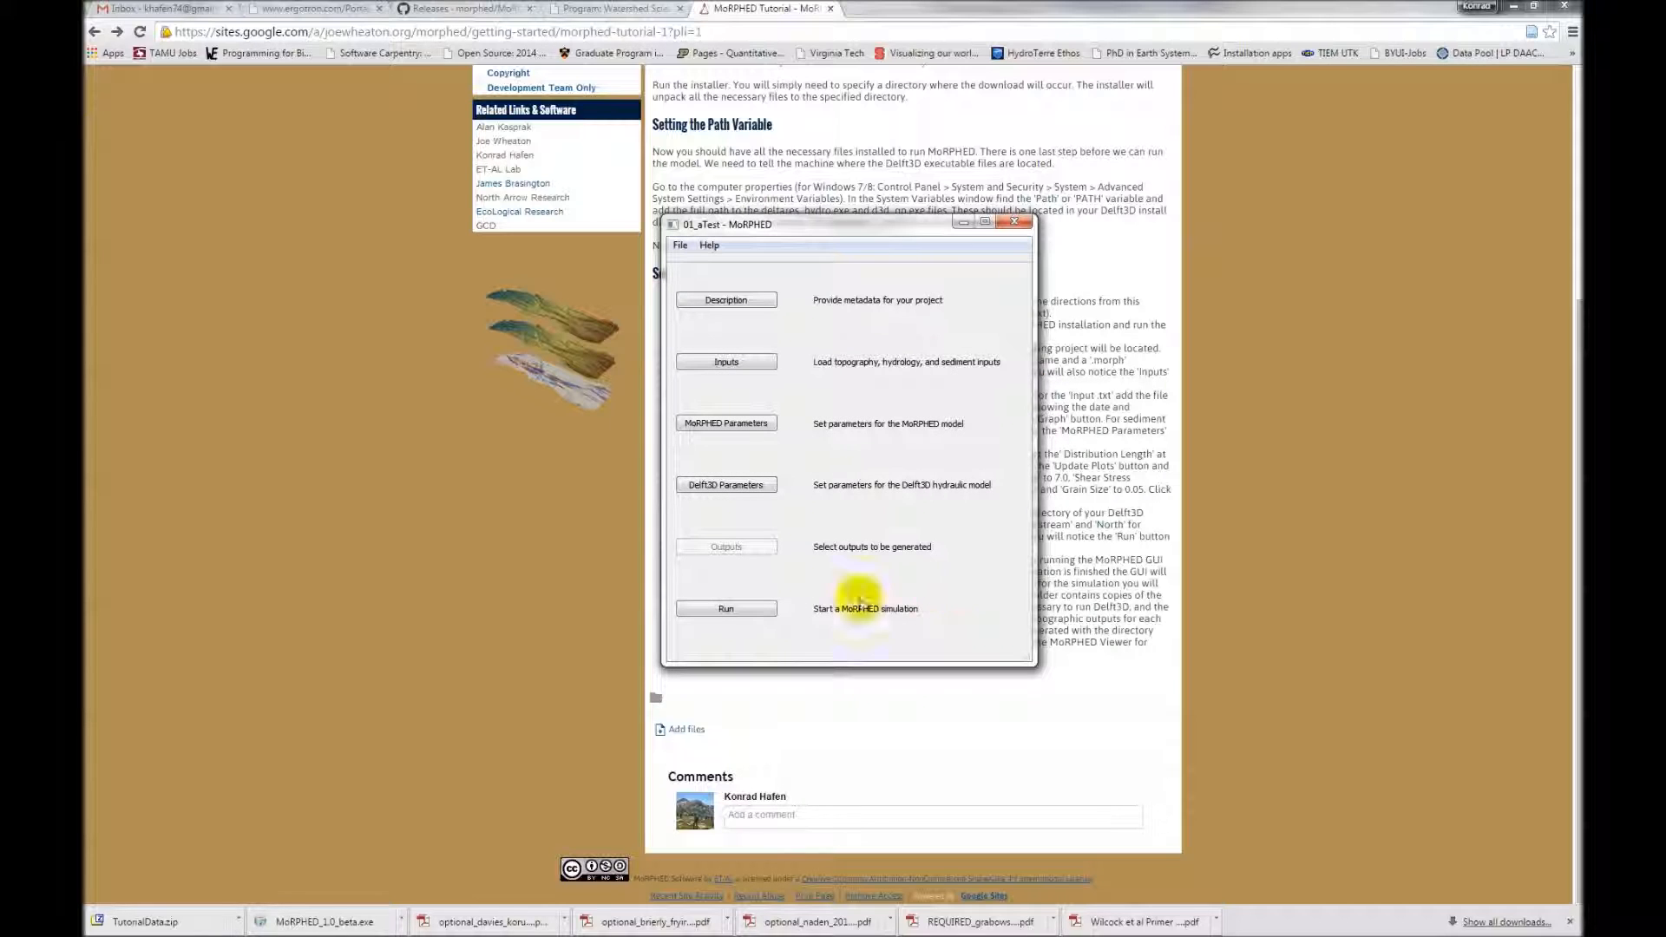
left_click(755, 610)
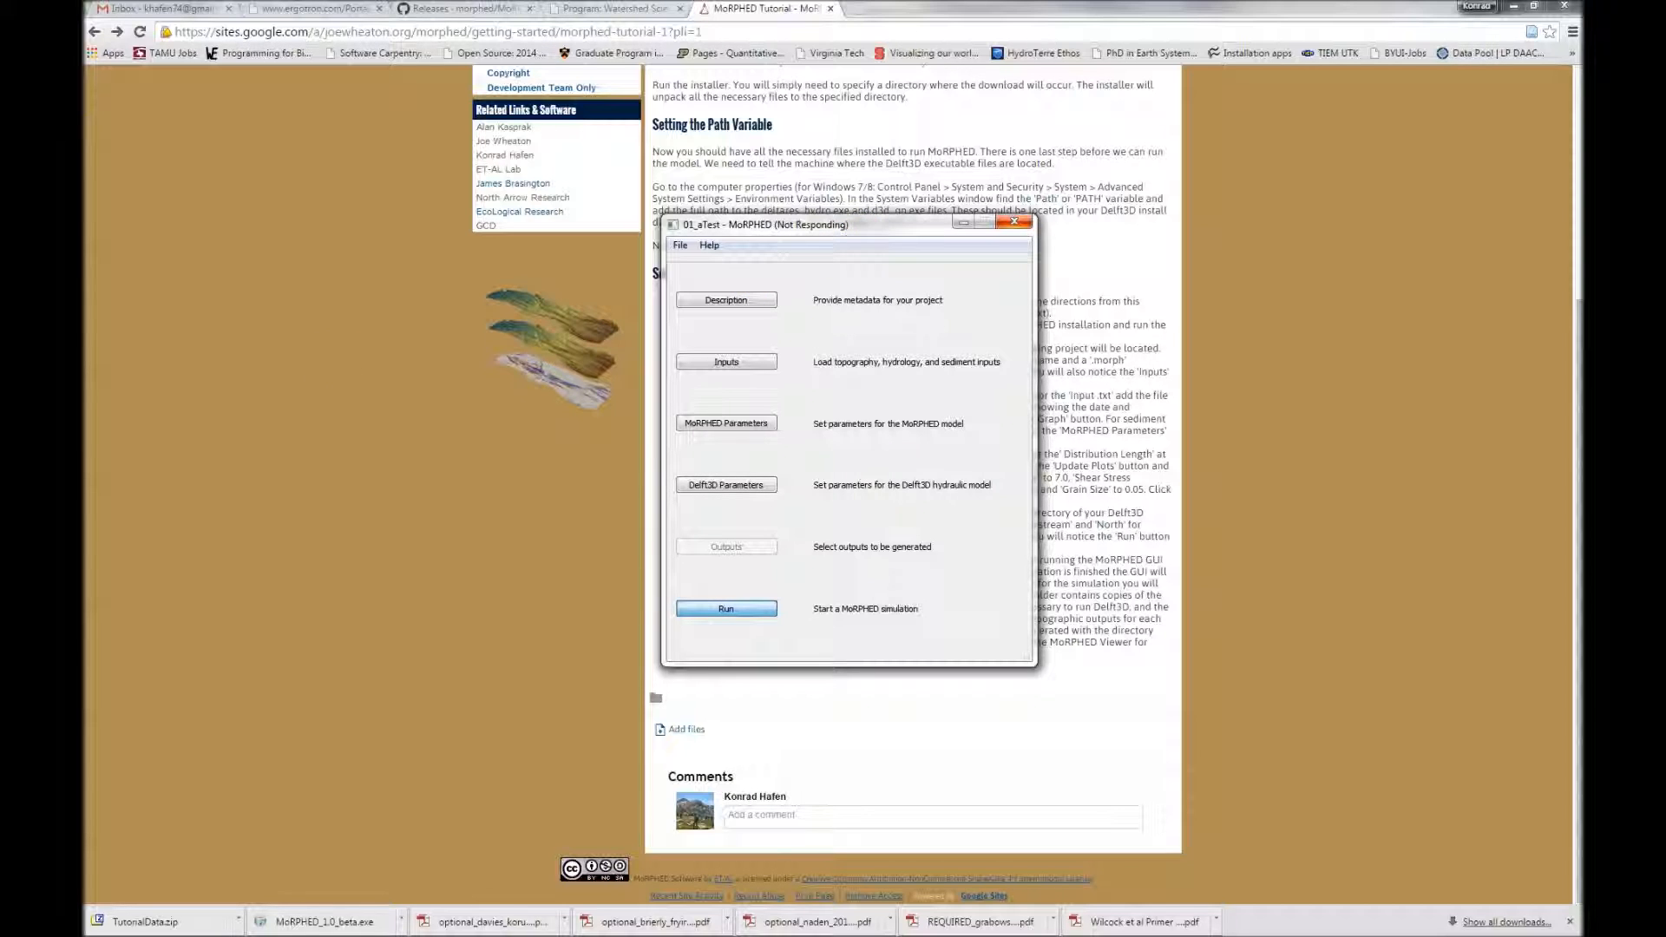
Switch to File Explorer and examine the project's initial inputs folder, C:\Test\01_aTest\Inputs\01_InitialInputs
key("alt+Tab")
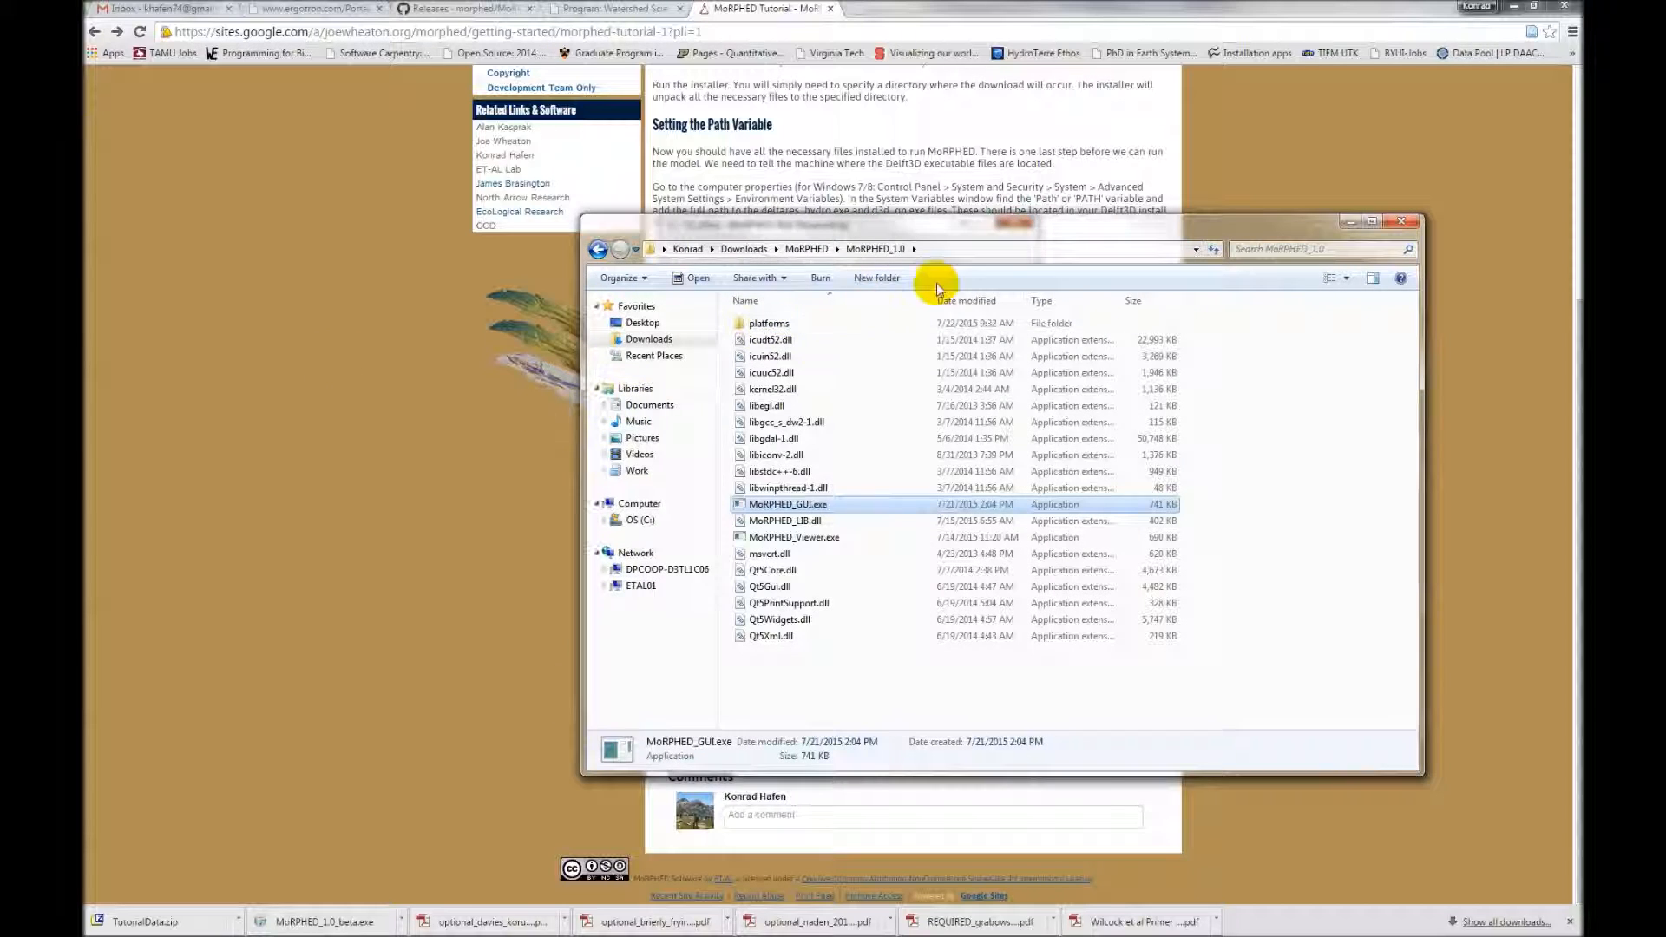
left_click(639, 519)
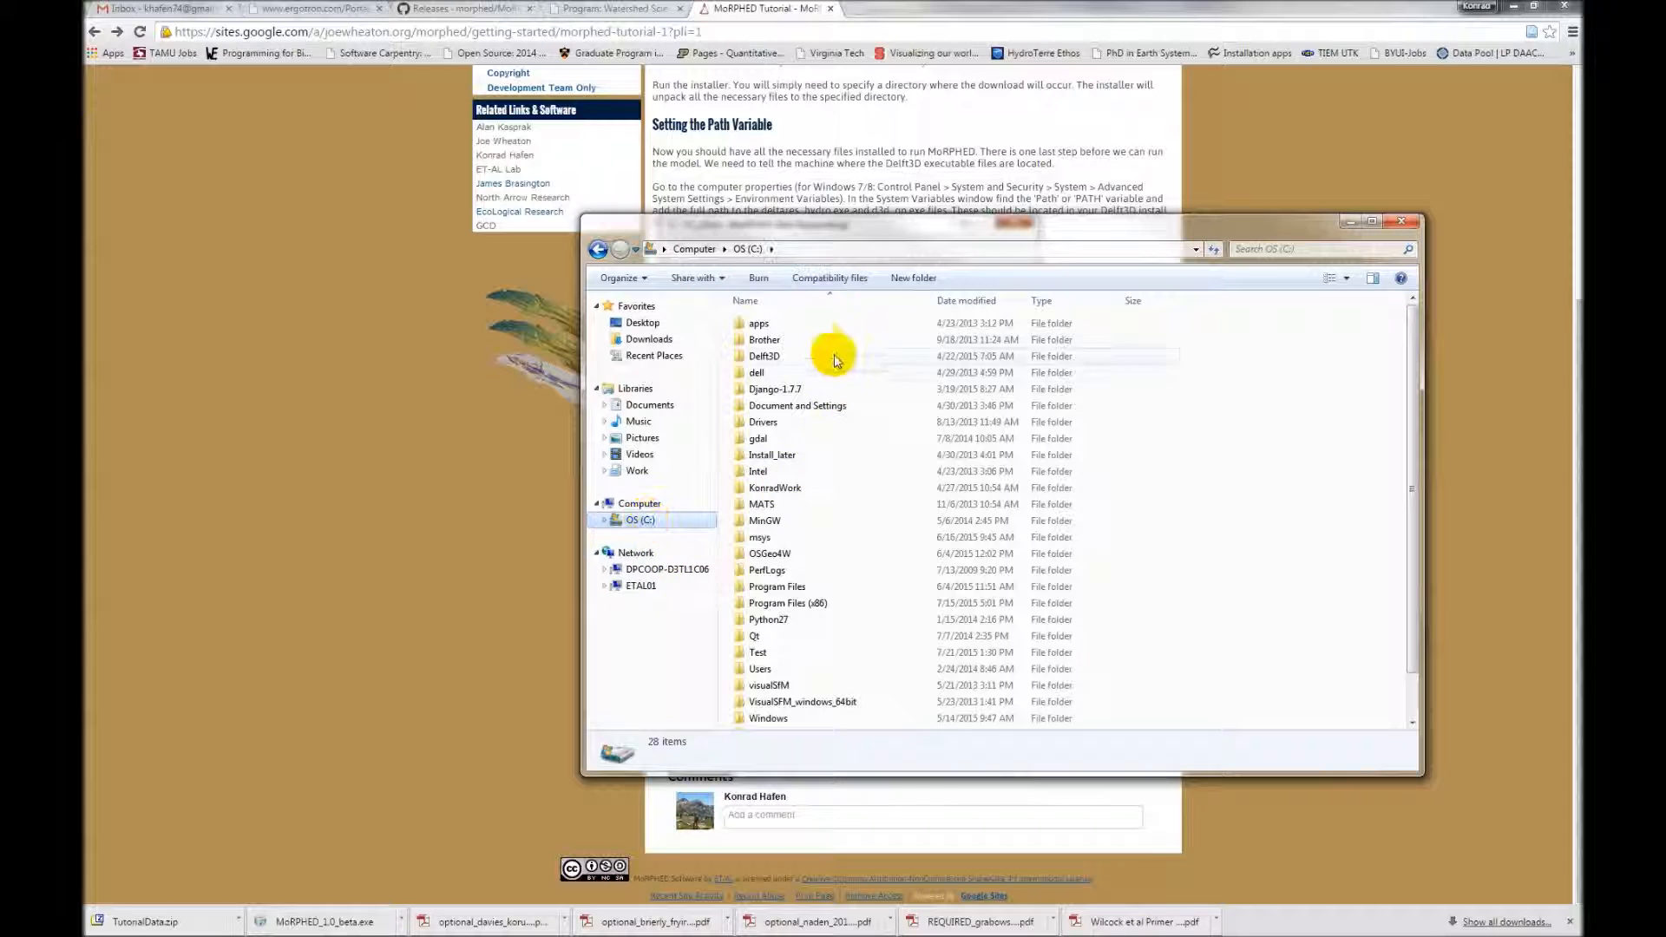
double_click(760, 652)
double_click(772, 325)
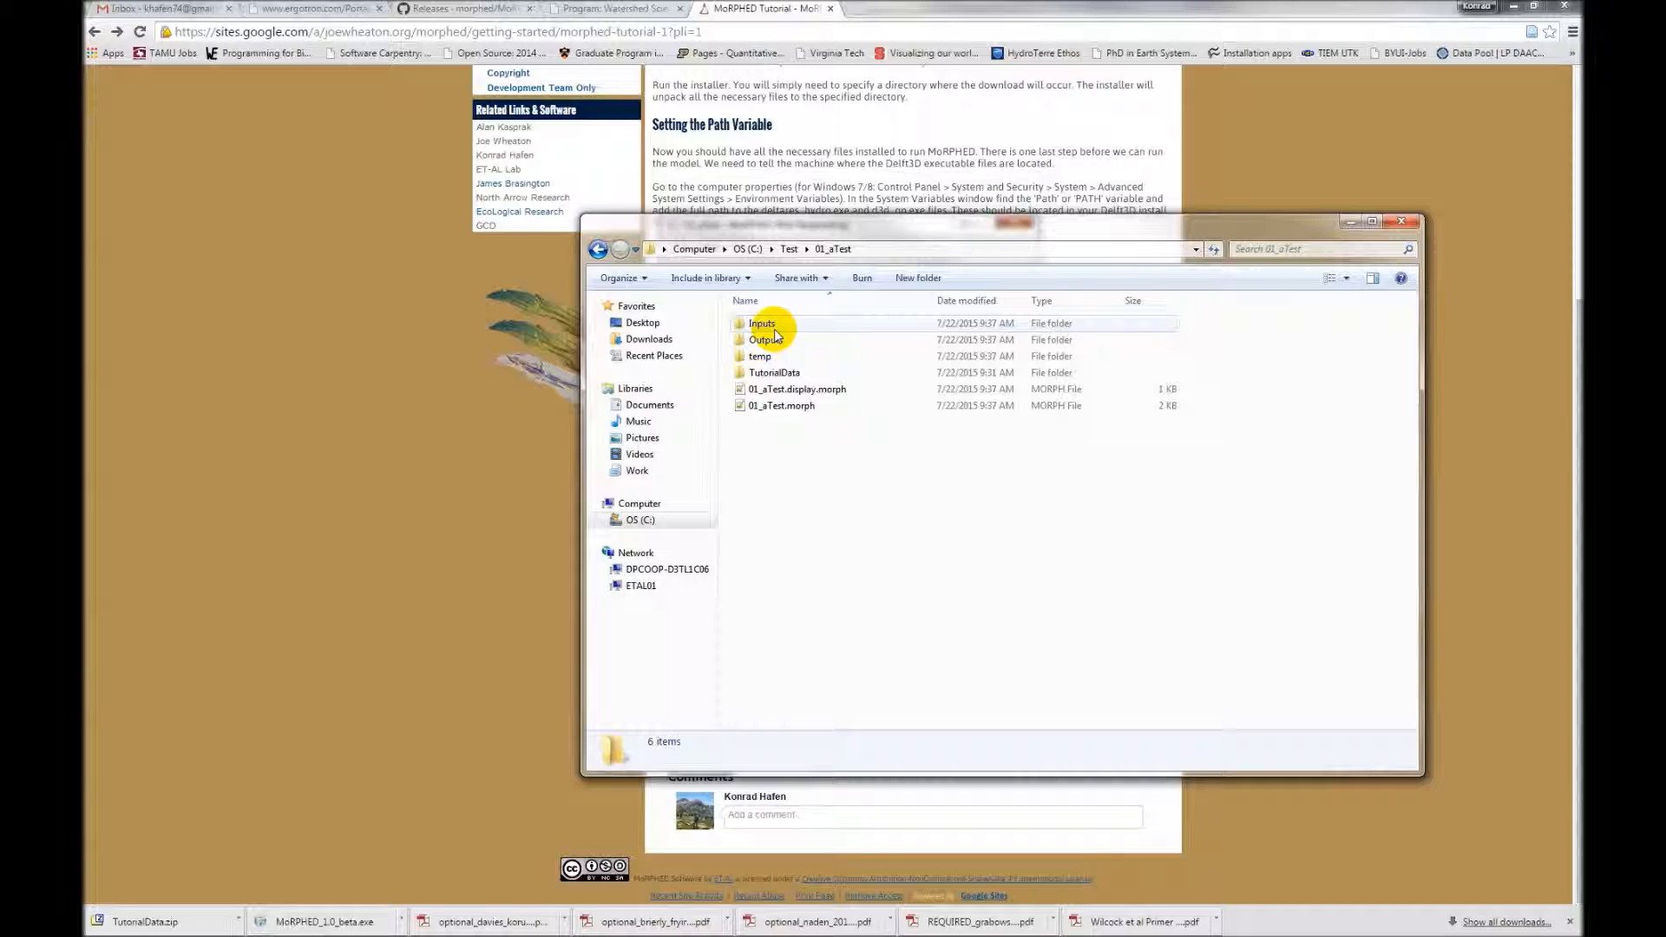
double_click(763, 324)
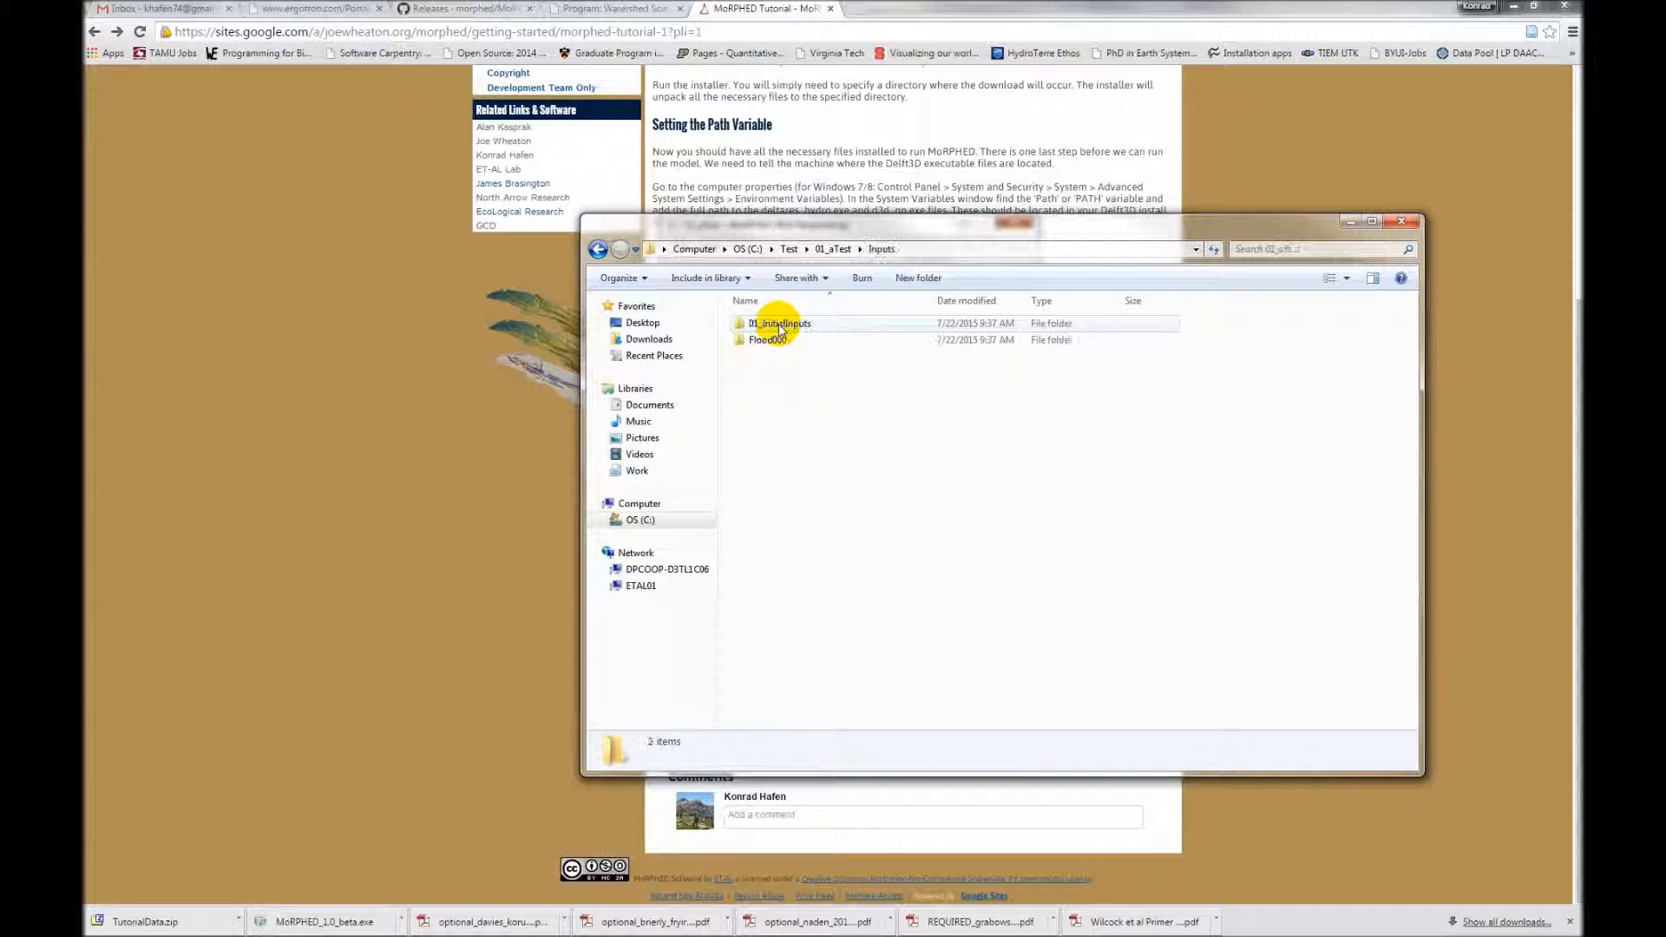
double_click(803, 325)
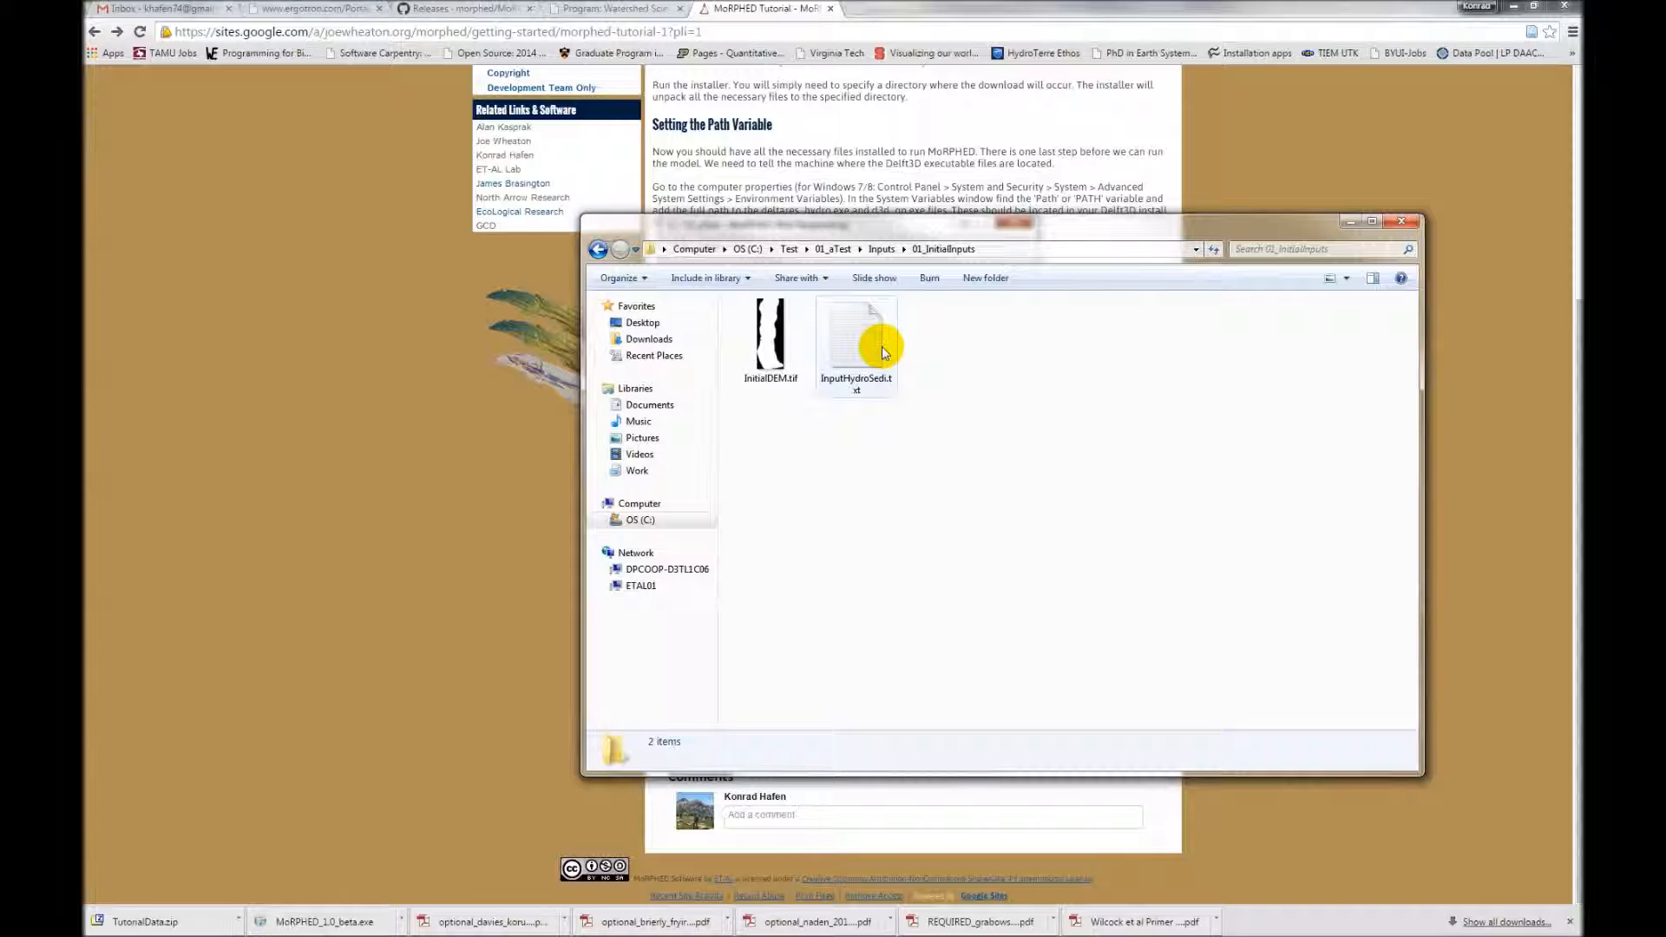
Go back to the Inputs folder and examine the Delft3D files inside Flood000
left_click(599, 250)
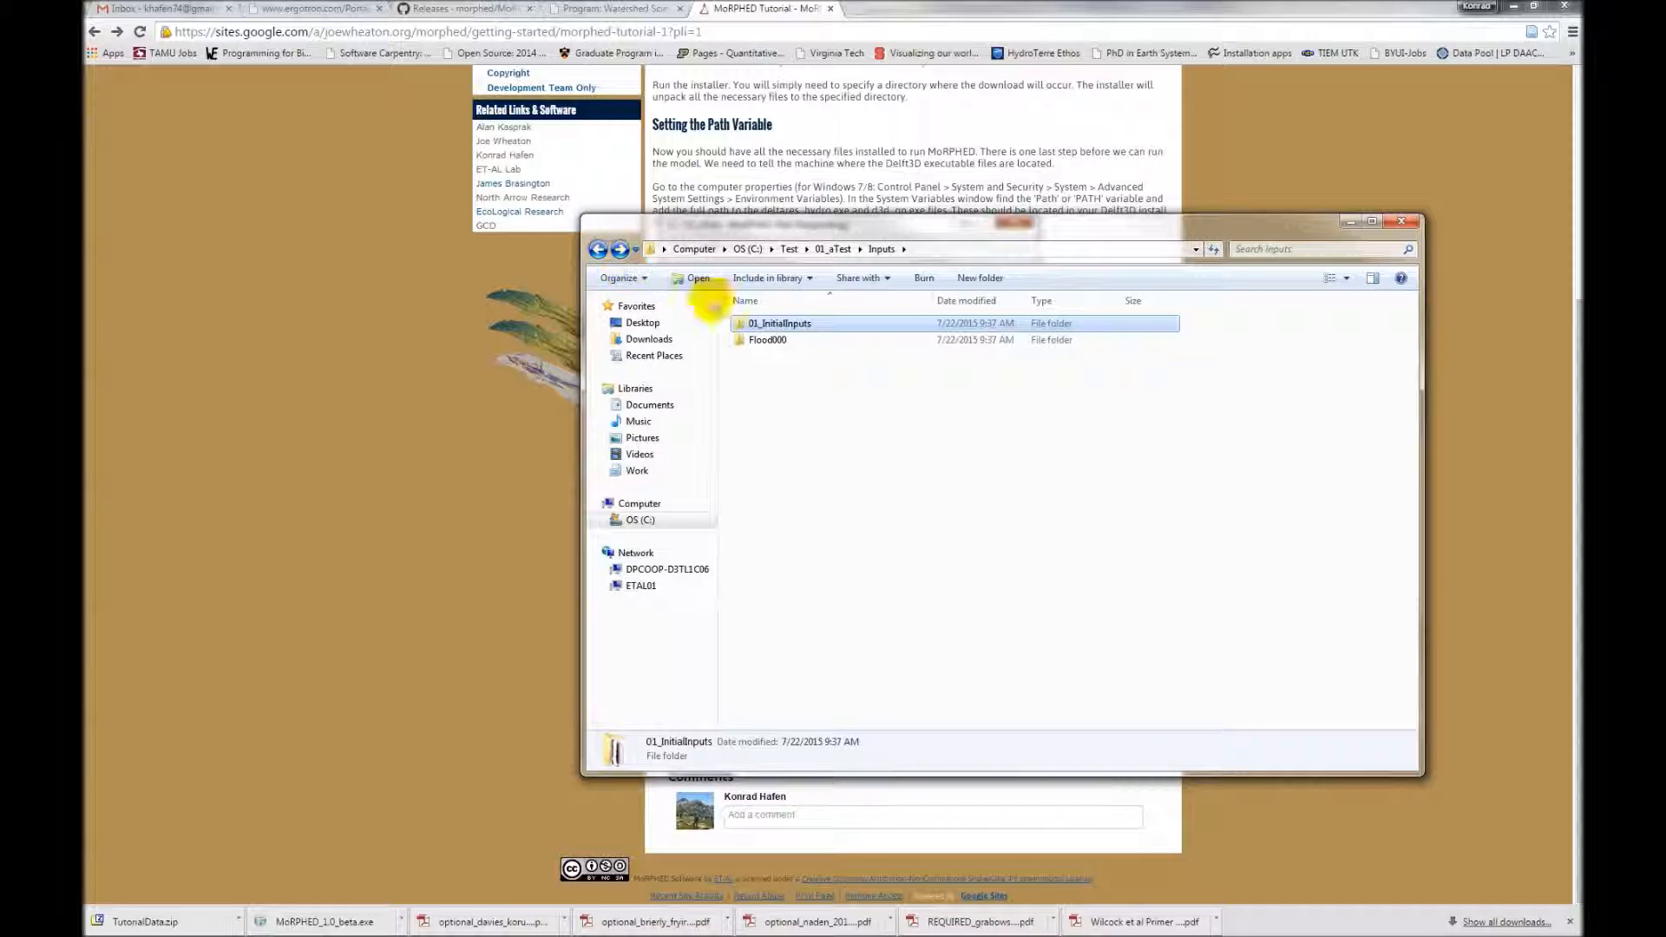
double_click(778, 347)
double_click(771, 326)
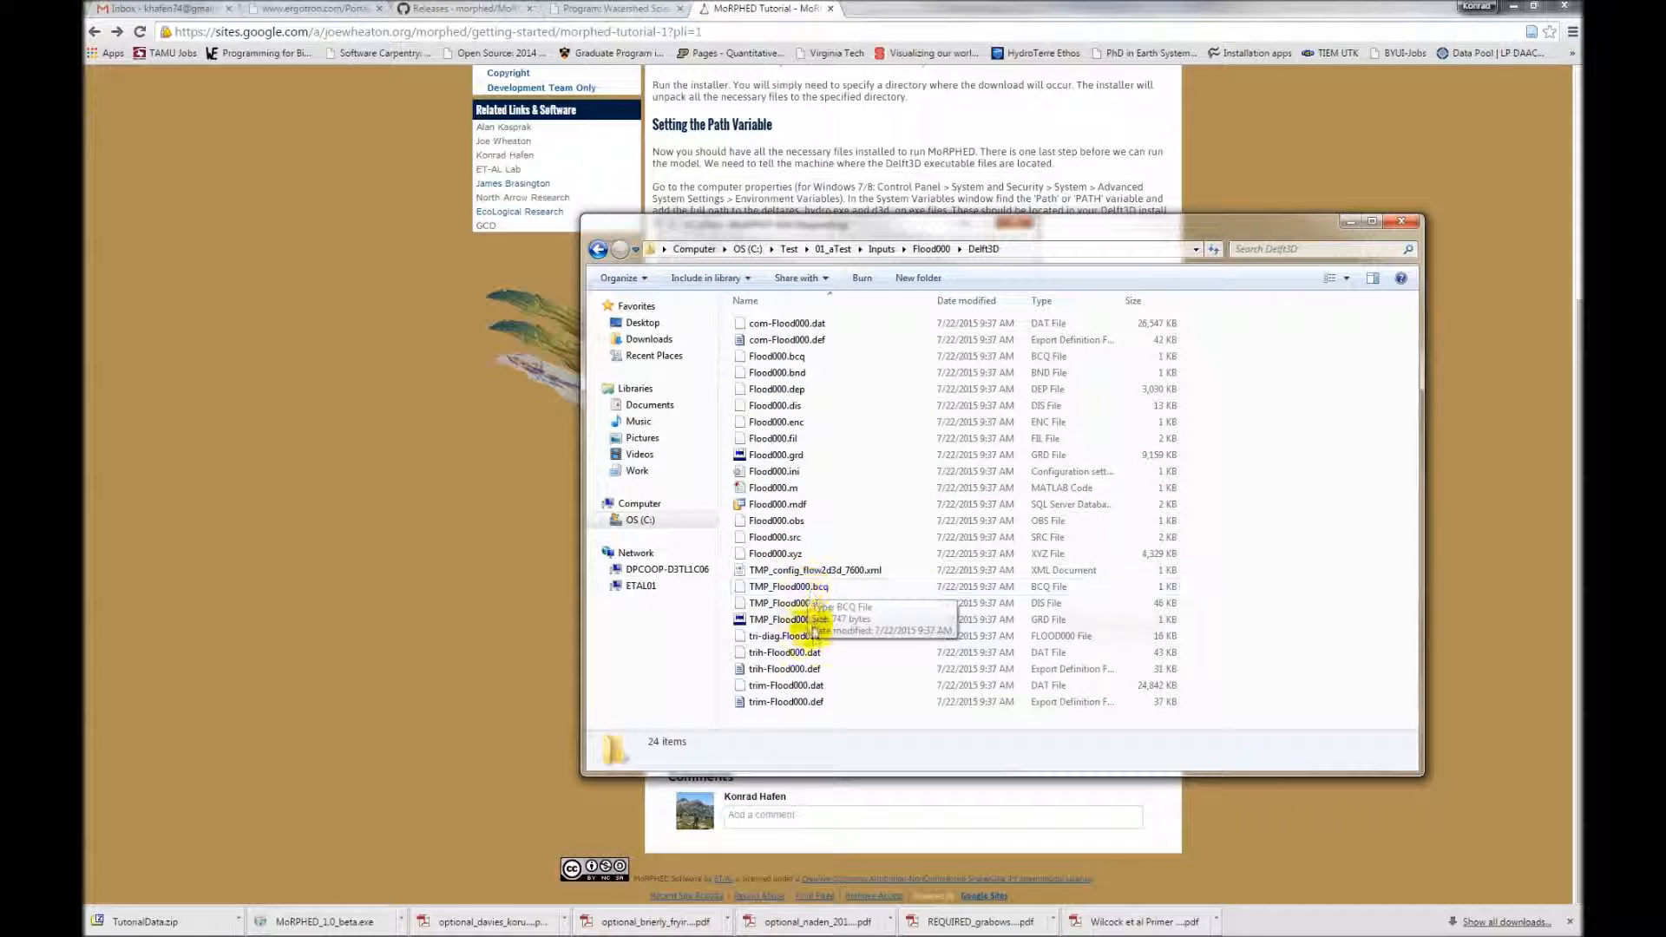
Open the tri-diag.Flood000 file in Notepad++, read through its Delft3D diagnostic messages, and close the editor window
right_click(760, 645)
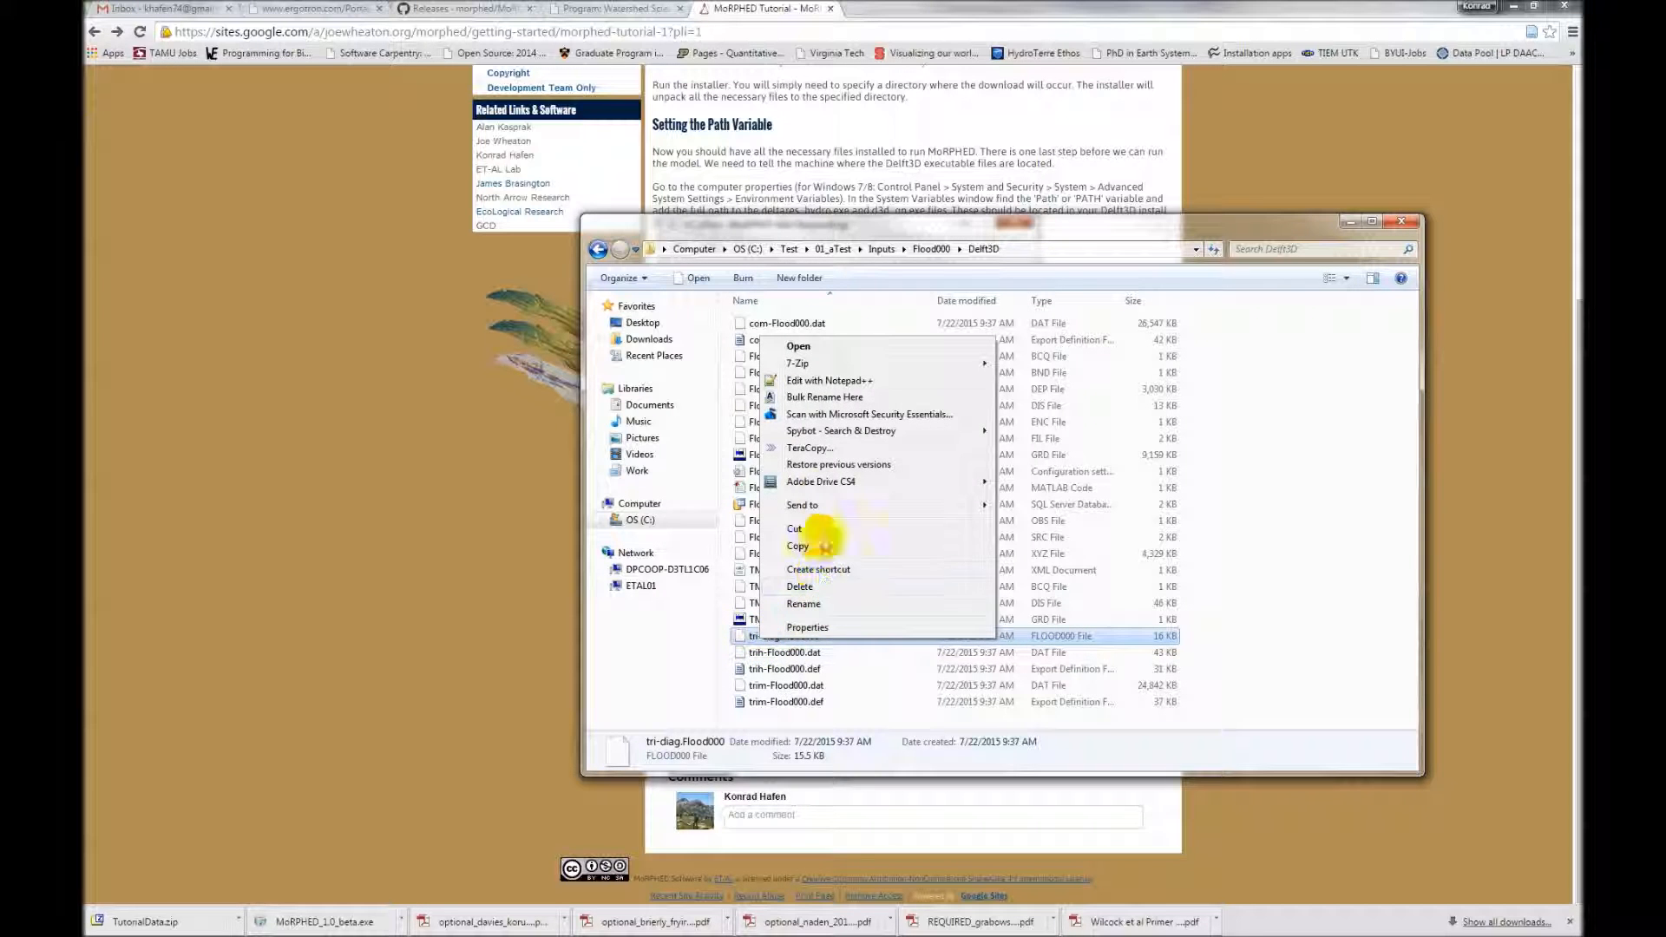
left_click(816, 380)
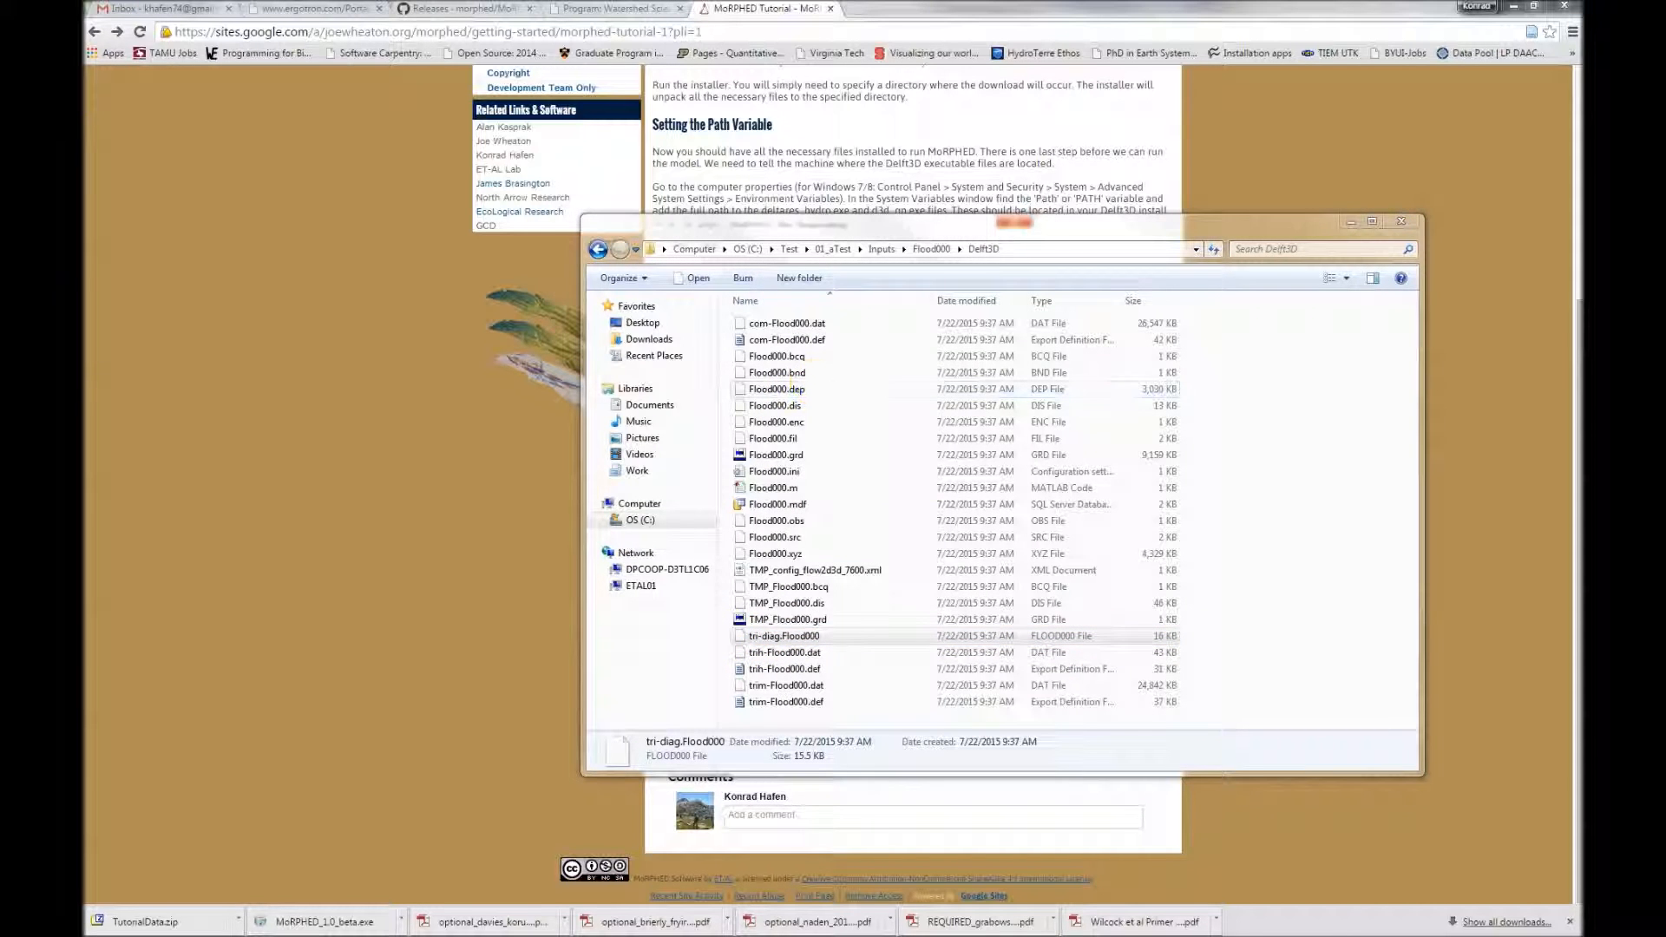
double_click(632, 11)
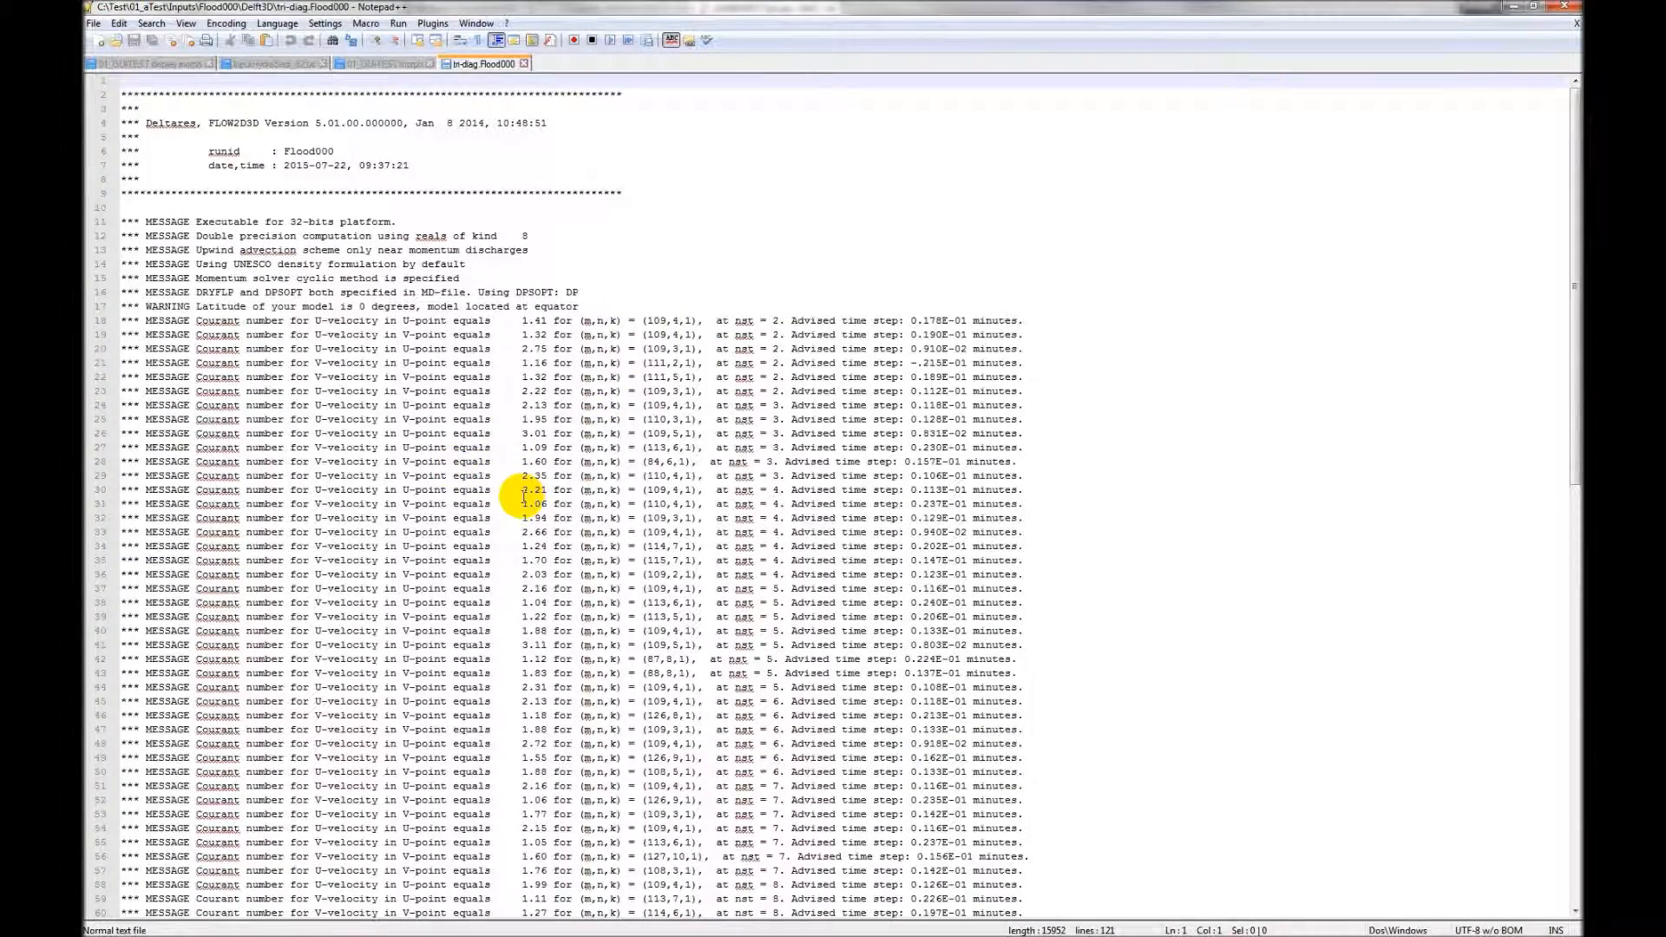
scroll(524, 496, "down", 20)
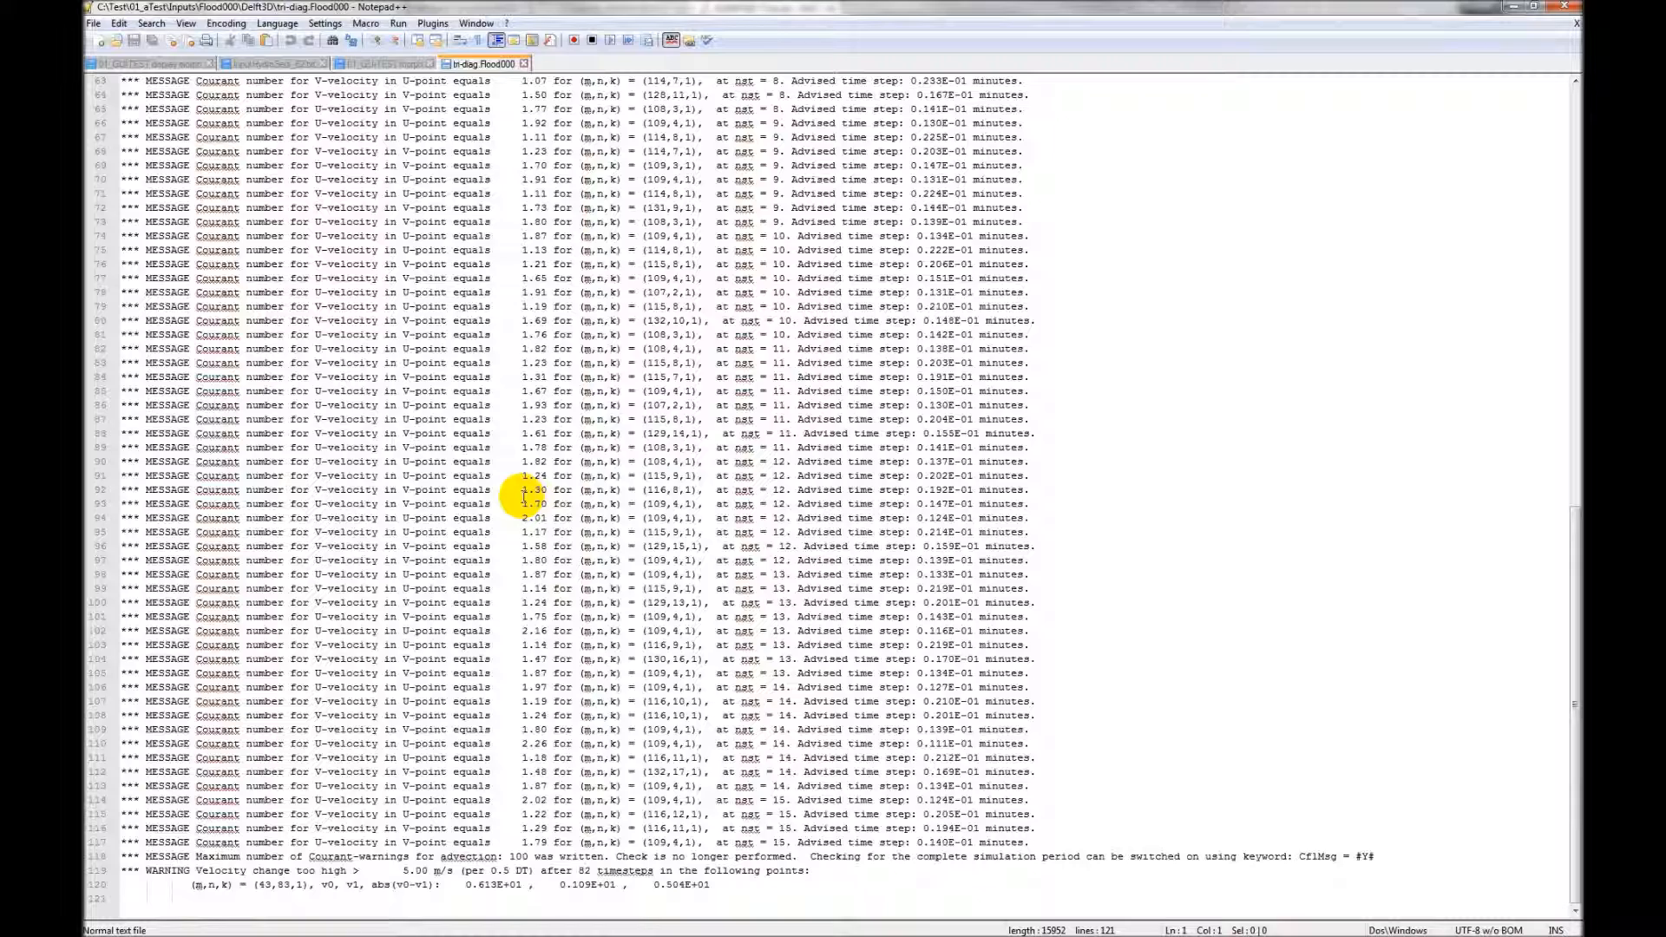
scroll(523, 497, "up", 20)
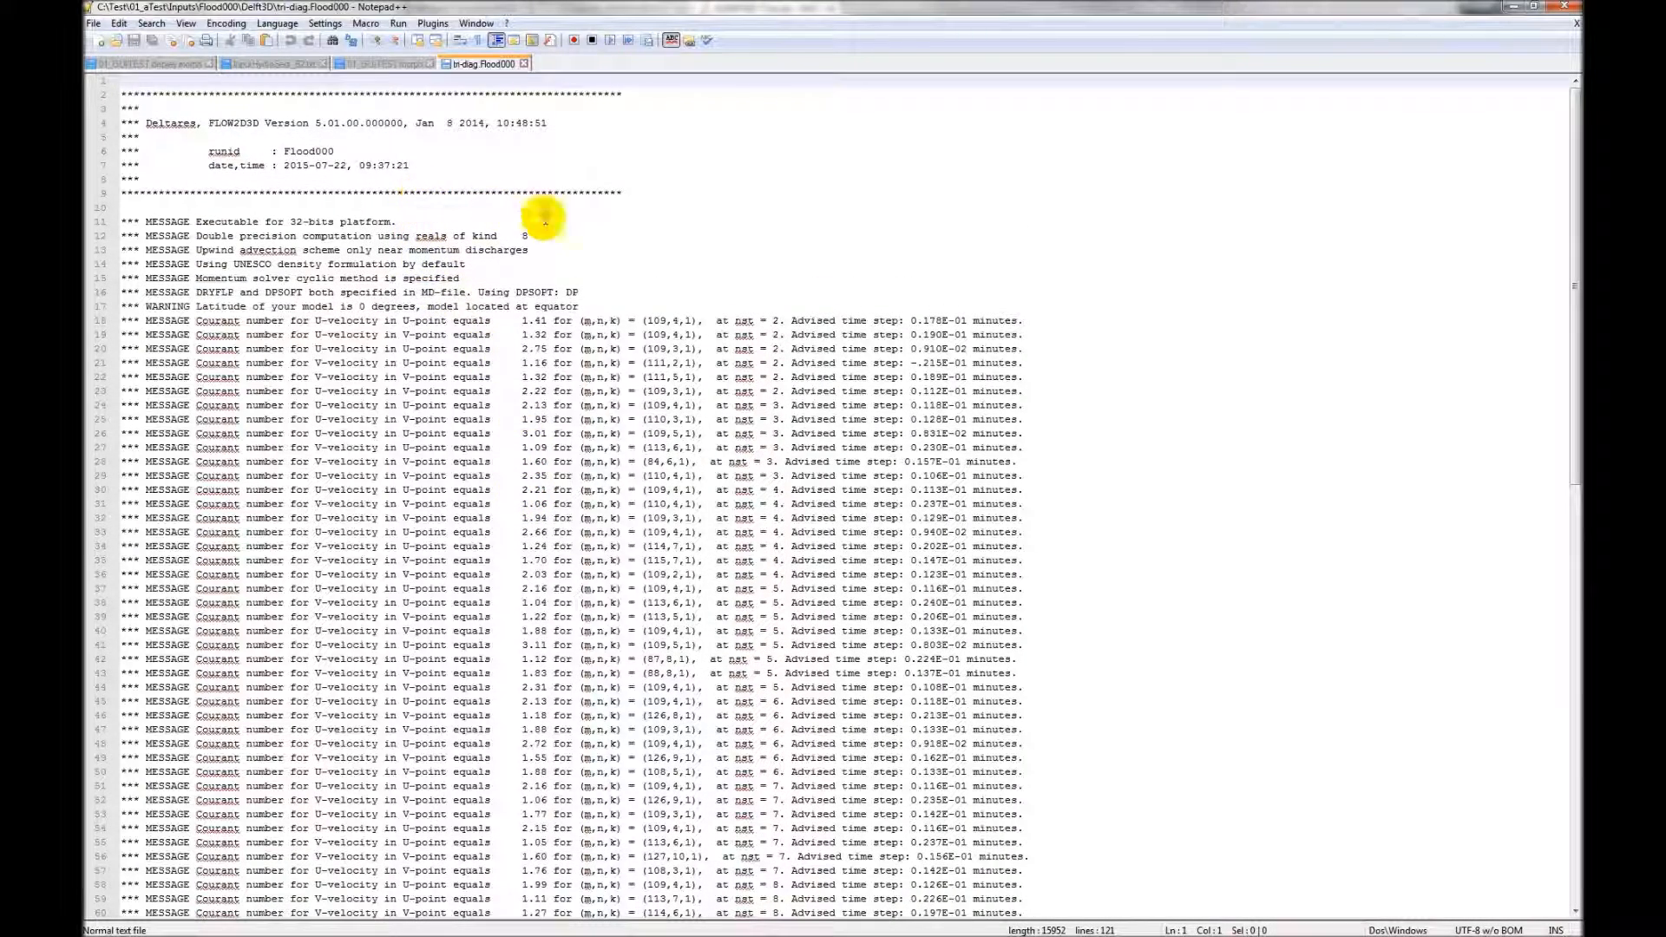
left_click(1569, 9)
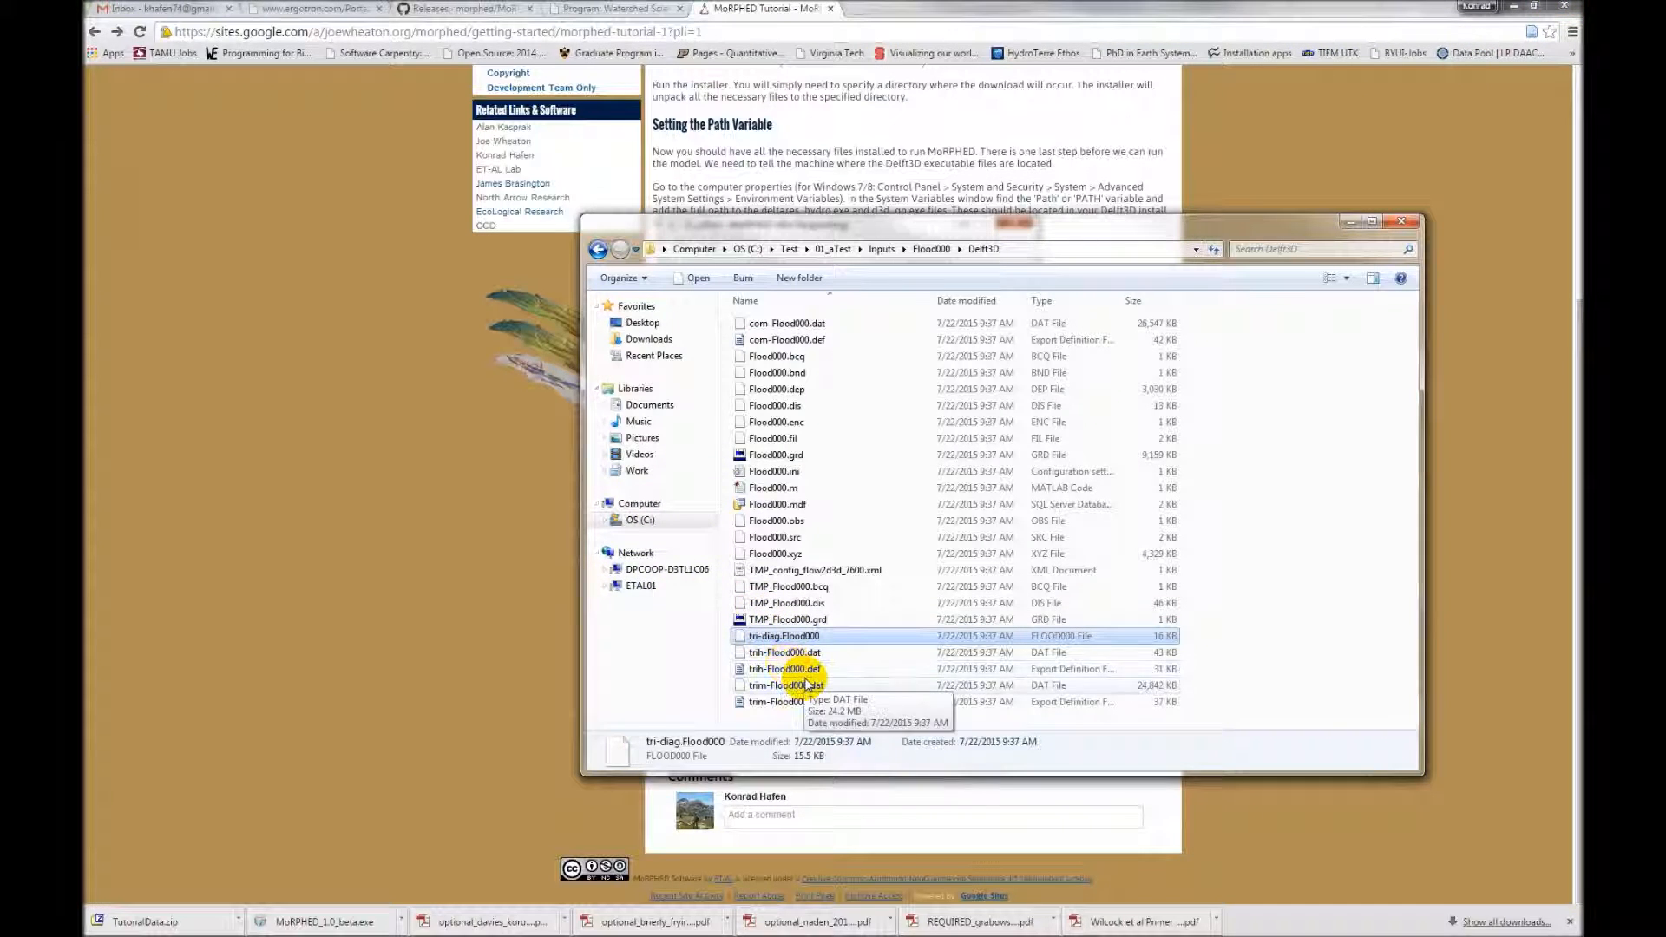
Check the Hydraulics folder within Flood000, and return to the 01_aTest project folder
left_click(599, 251)
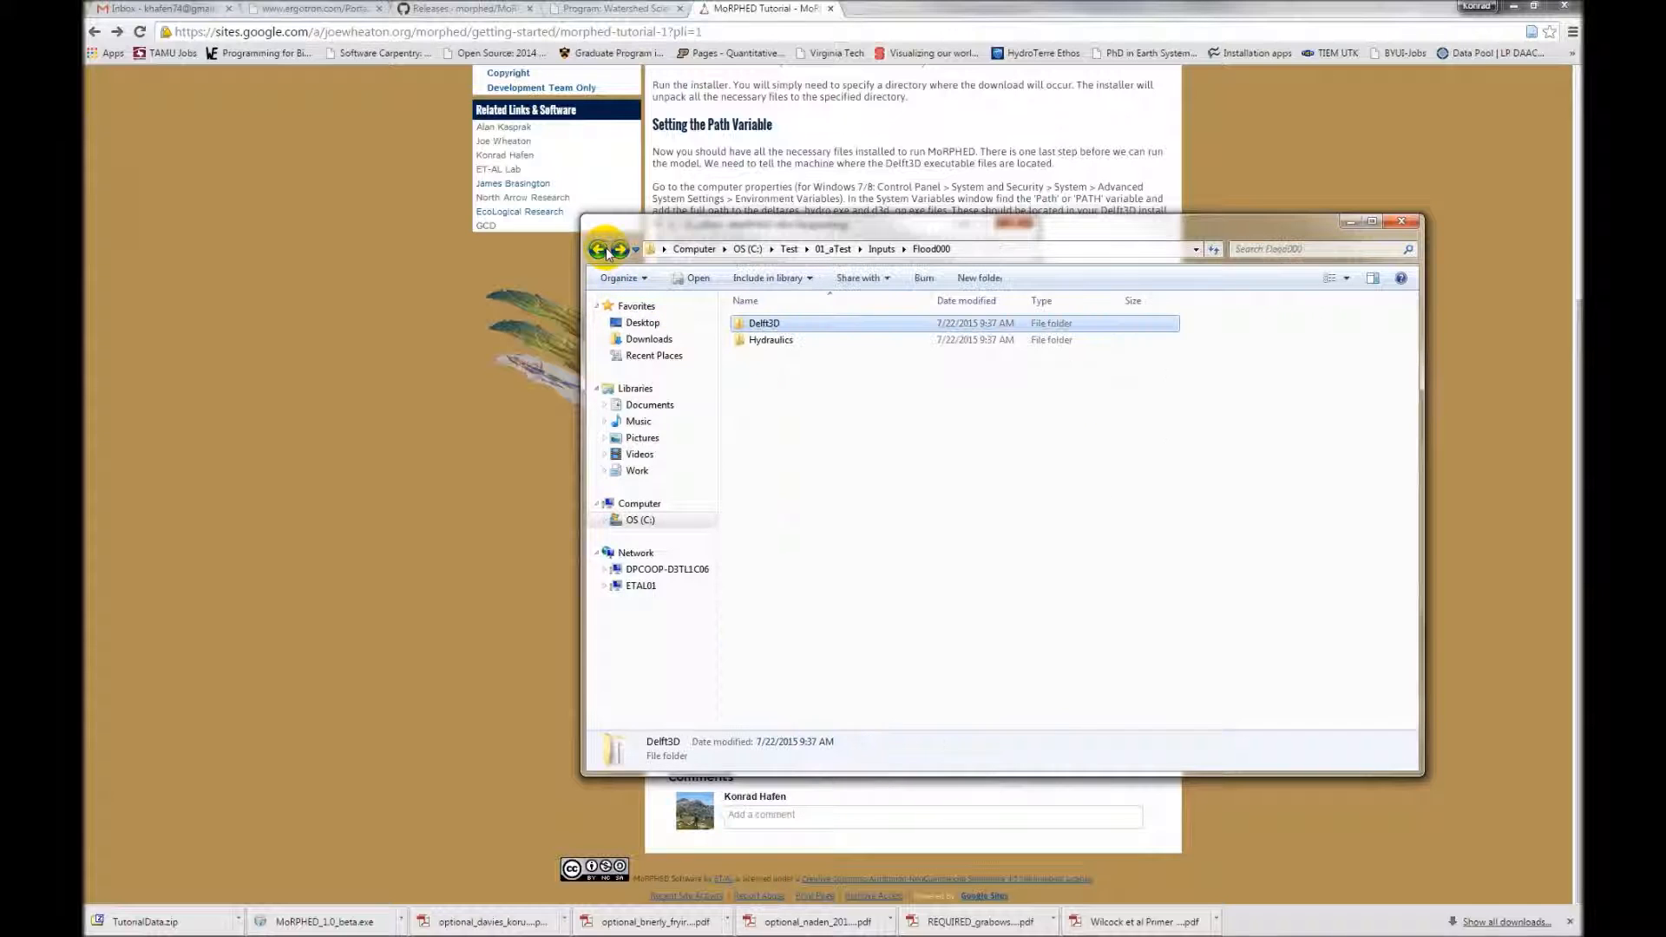
double_click(770, 340)
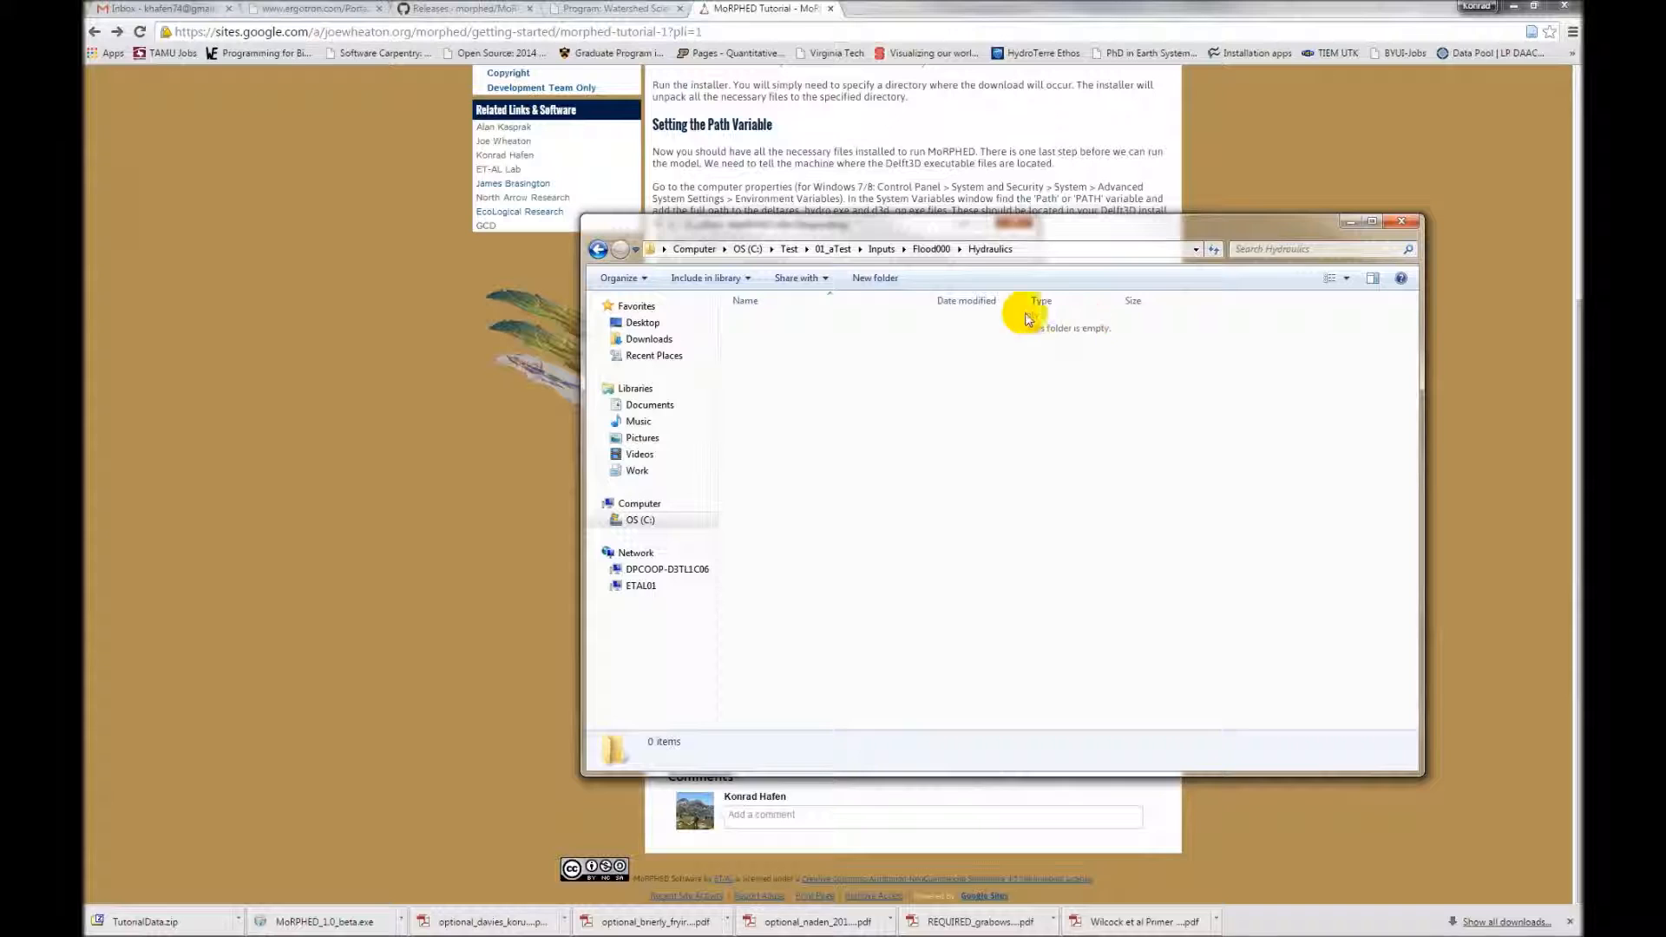
left_click(598, 250)
left_click(598, 250)
left_click(598, 250)
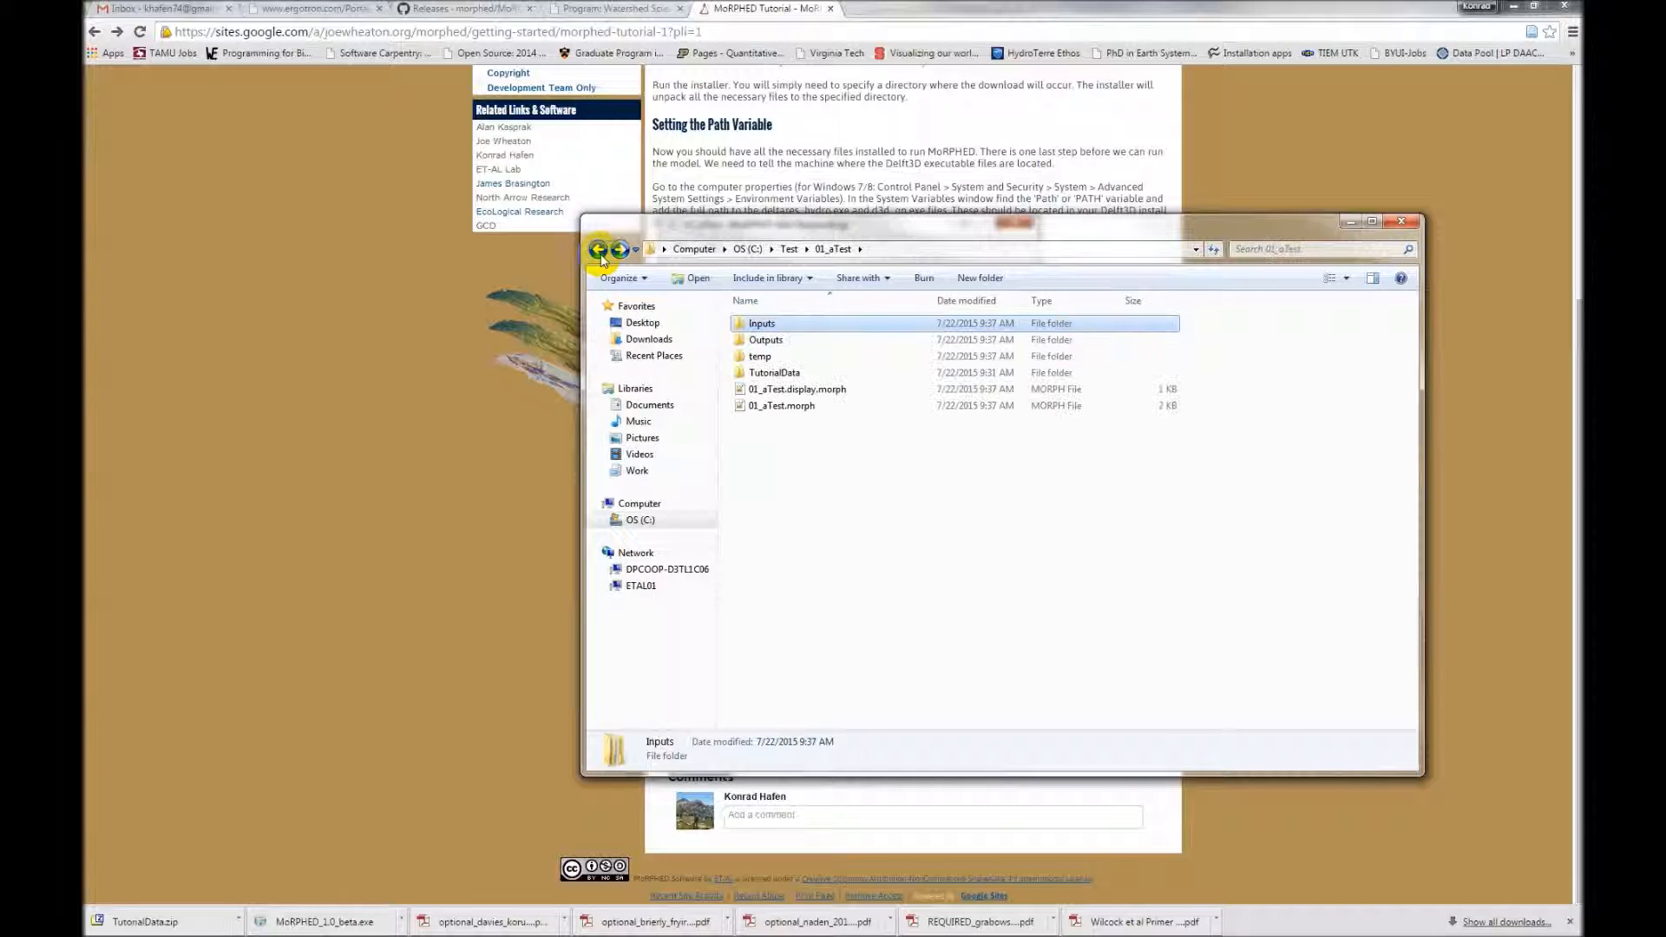
Check the GTIFF folder under Outputs\Flood000 and the project's temp folder, and return to the 01_aTest folder
left_click(780, 343)
double_click(780, 342)
double_click(783, 342)
double_click(744, 325)
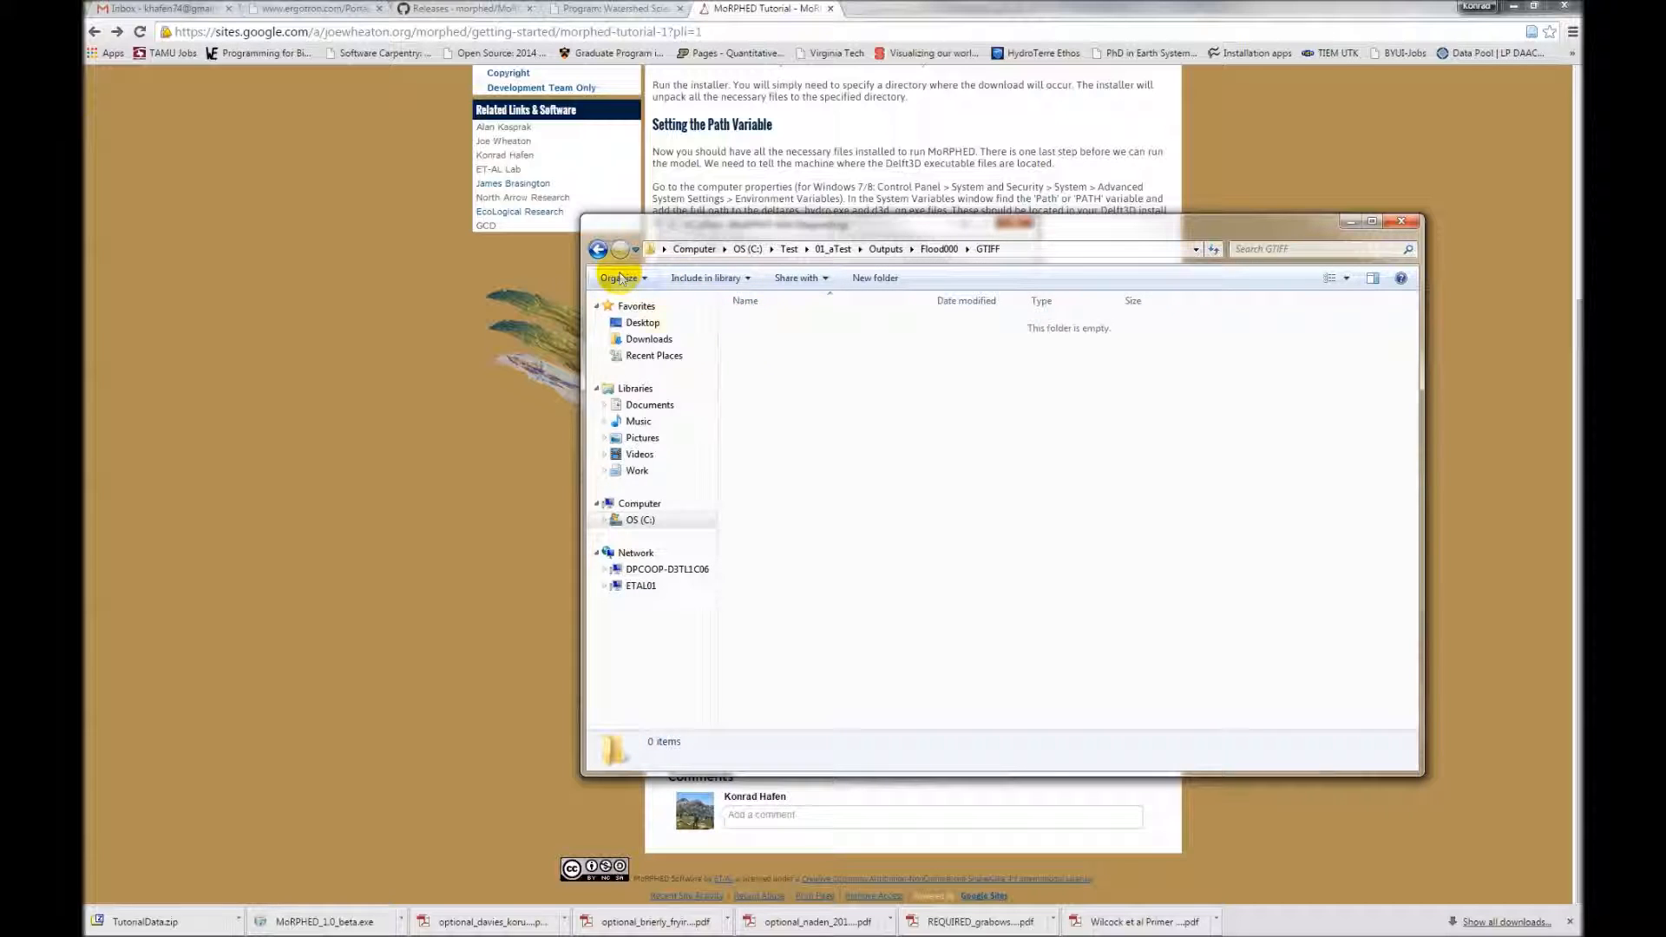
left_click(598, 250)
left_click(598, 250)
left_click(598, 250)
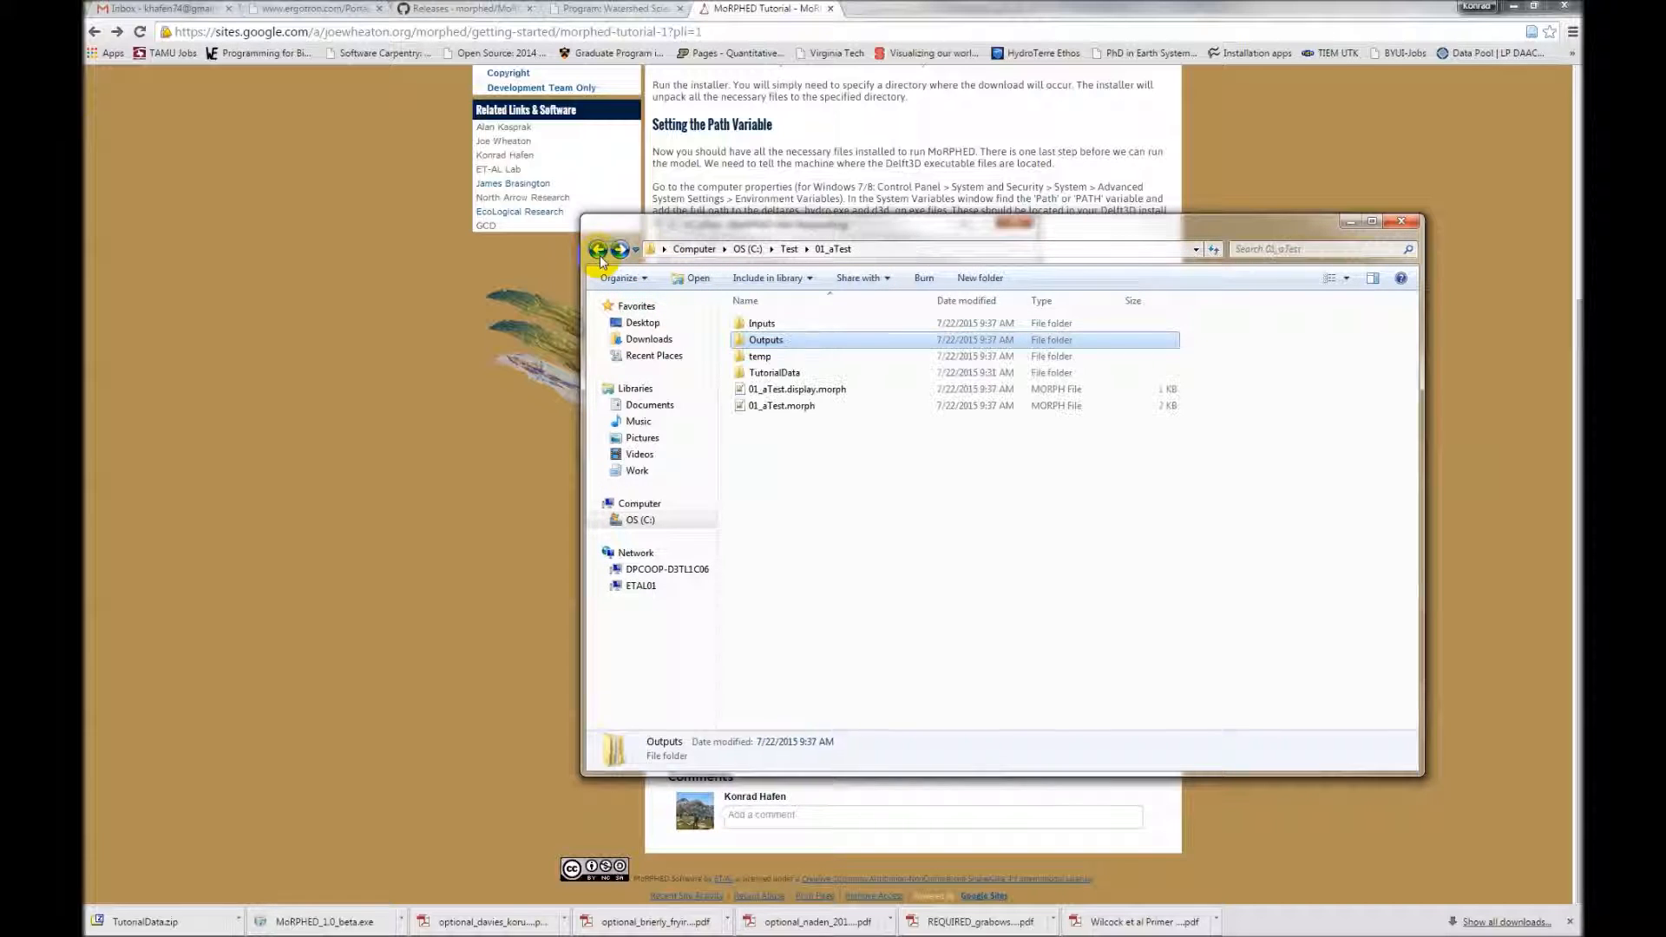
double_click(760, 356)
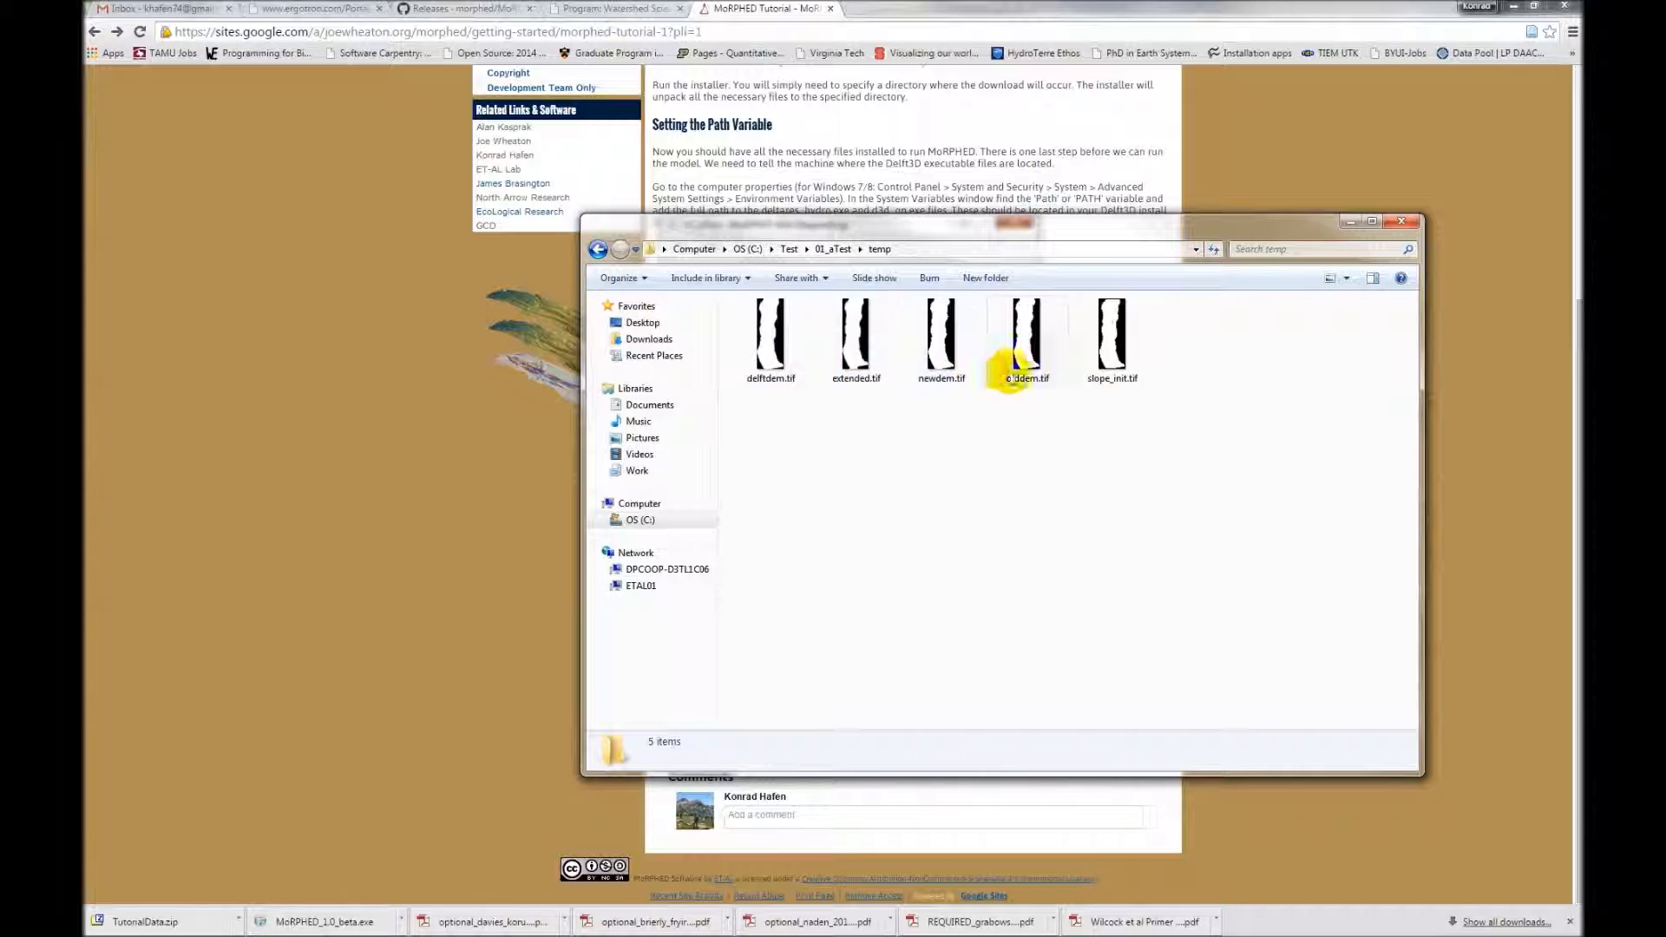
left_click(599, 250)
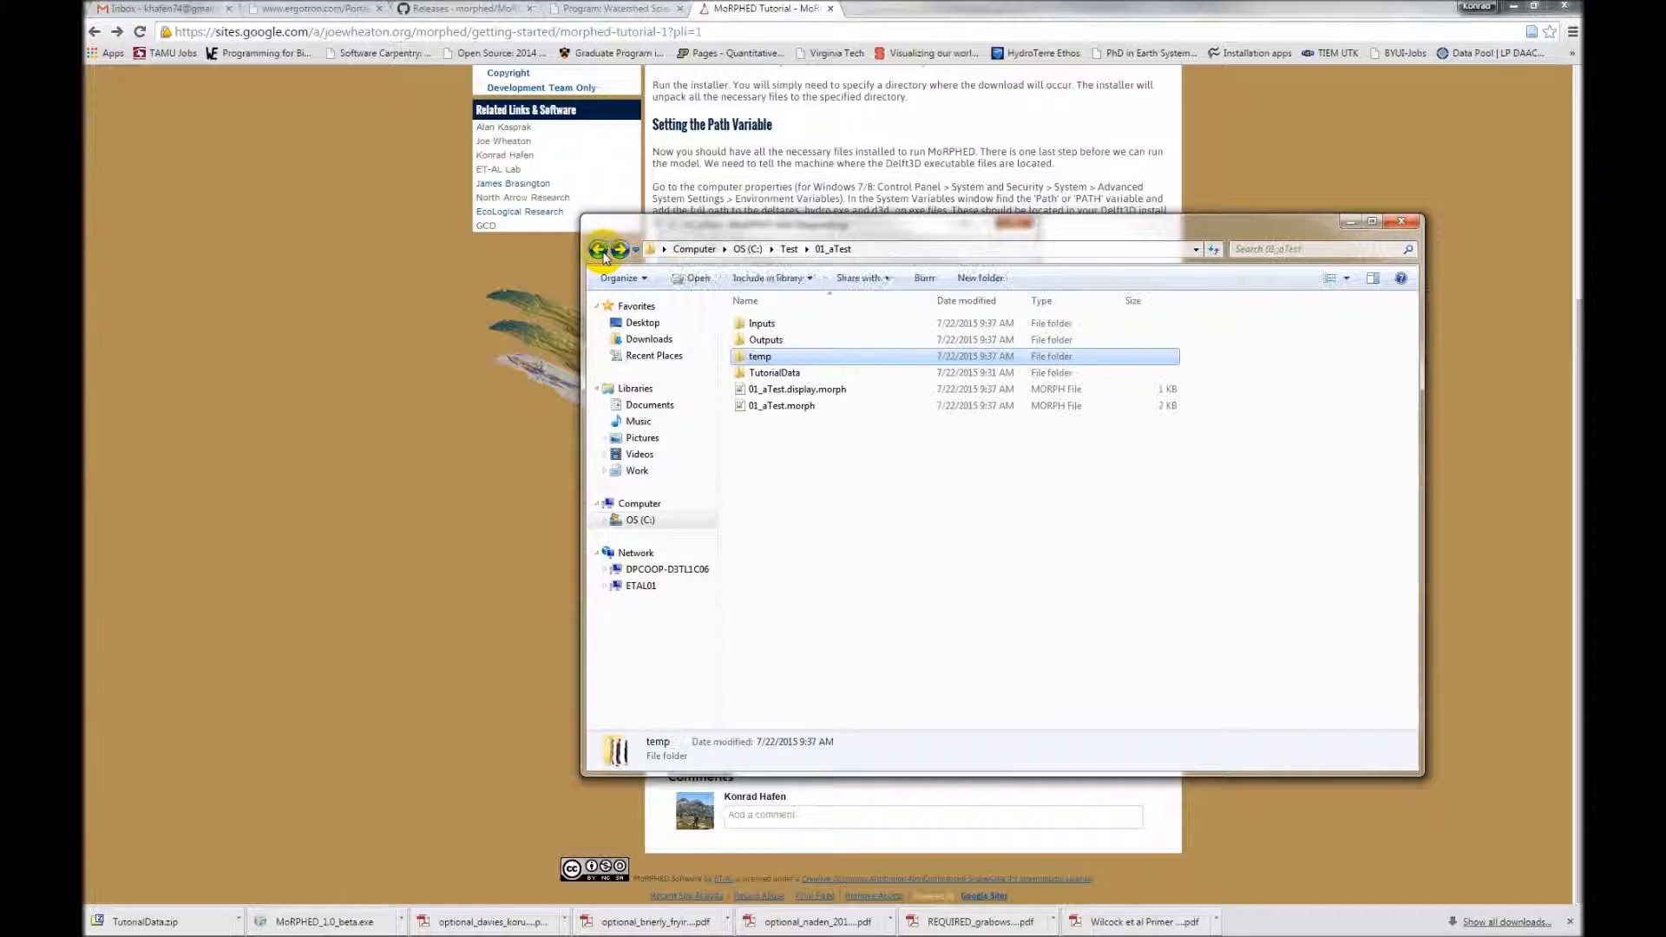
Open the 01_aTest.morph project file in Notepad++ and review its stored paths and parameters
right_click(805, 411)
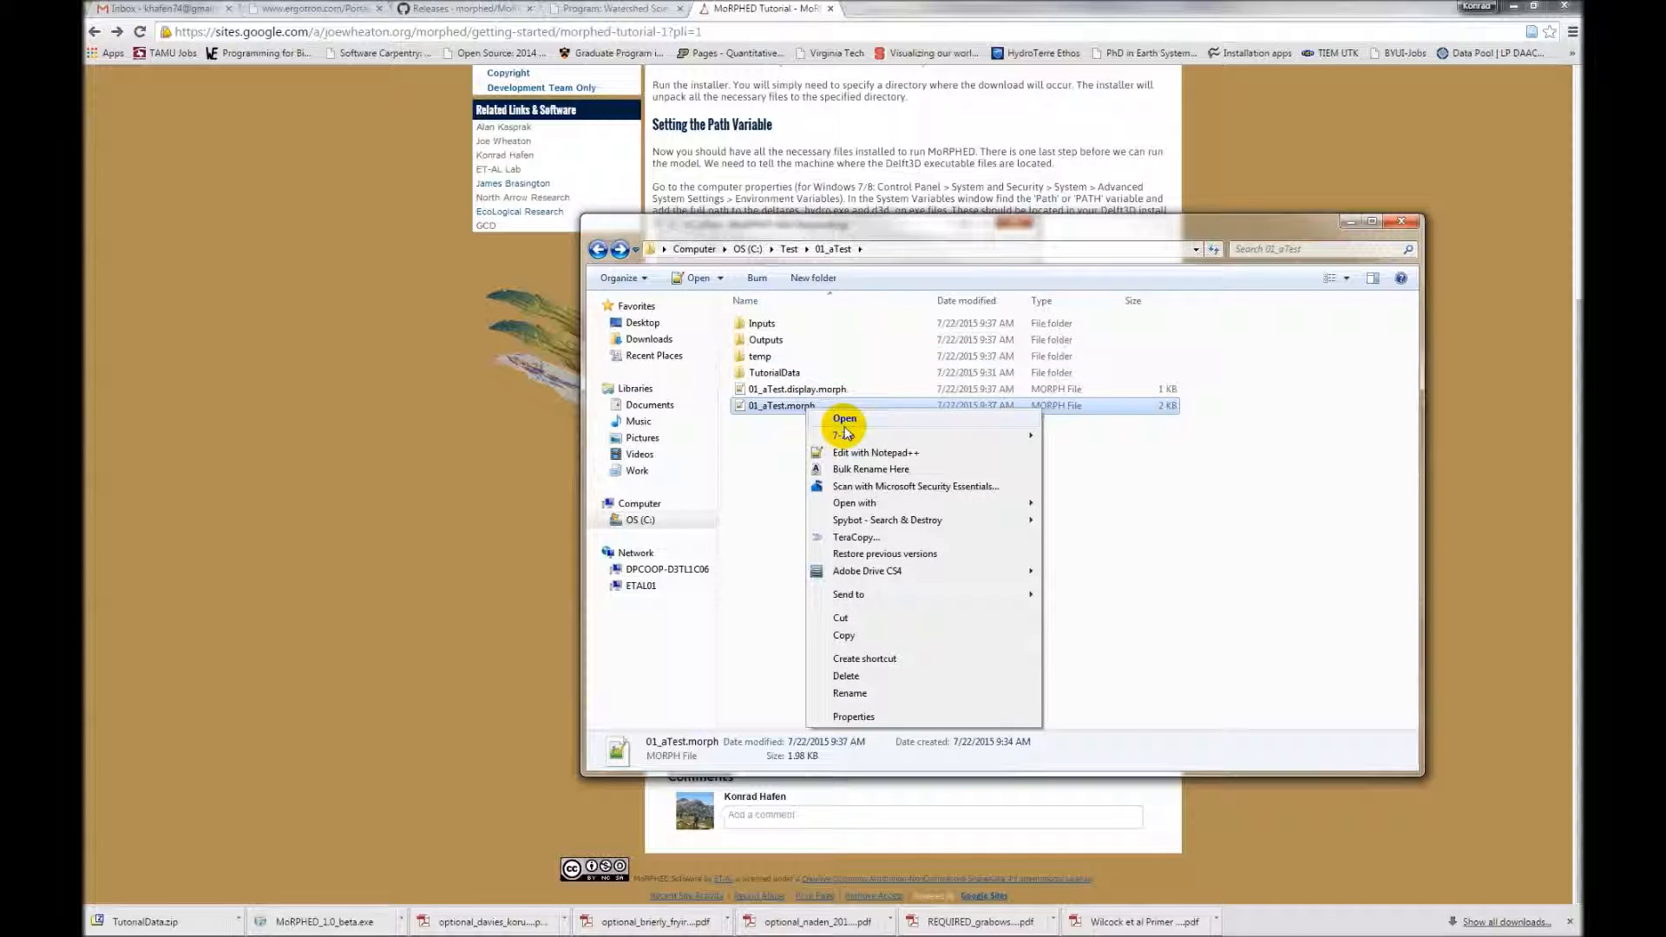
left_click(847, 450)
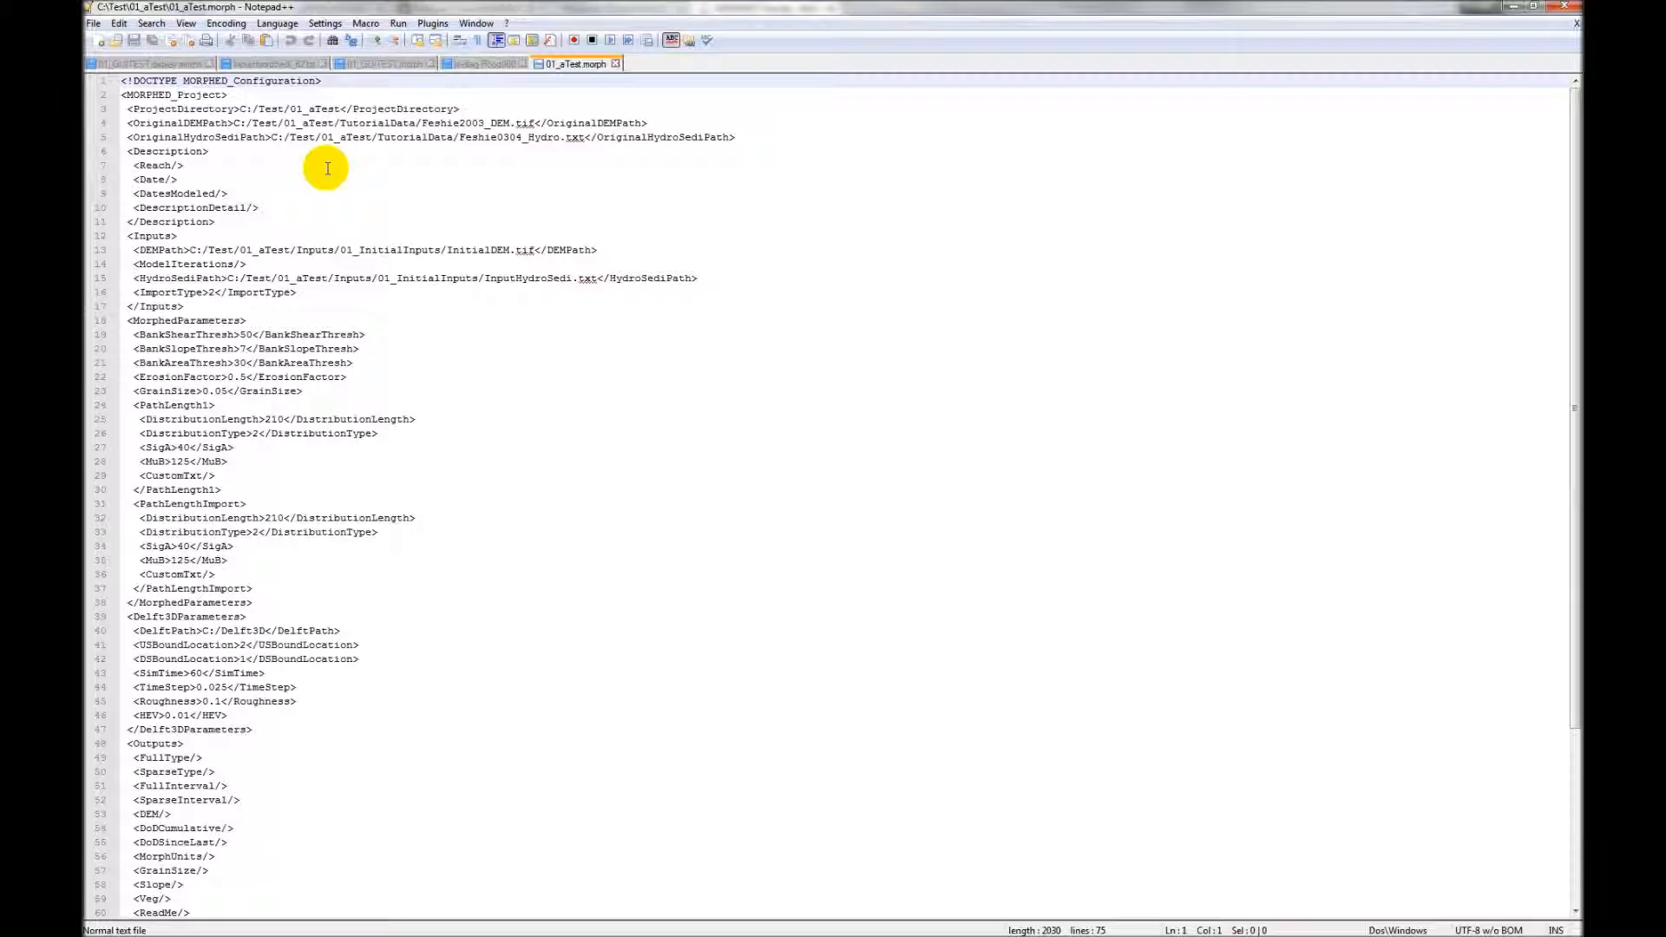
scroll(265, 466, "down", 3)
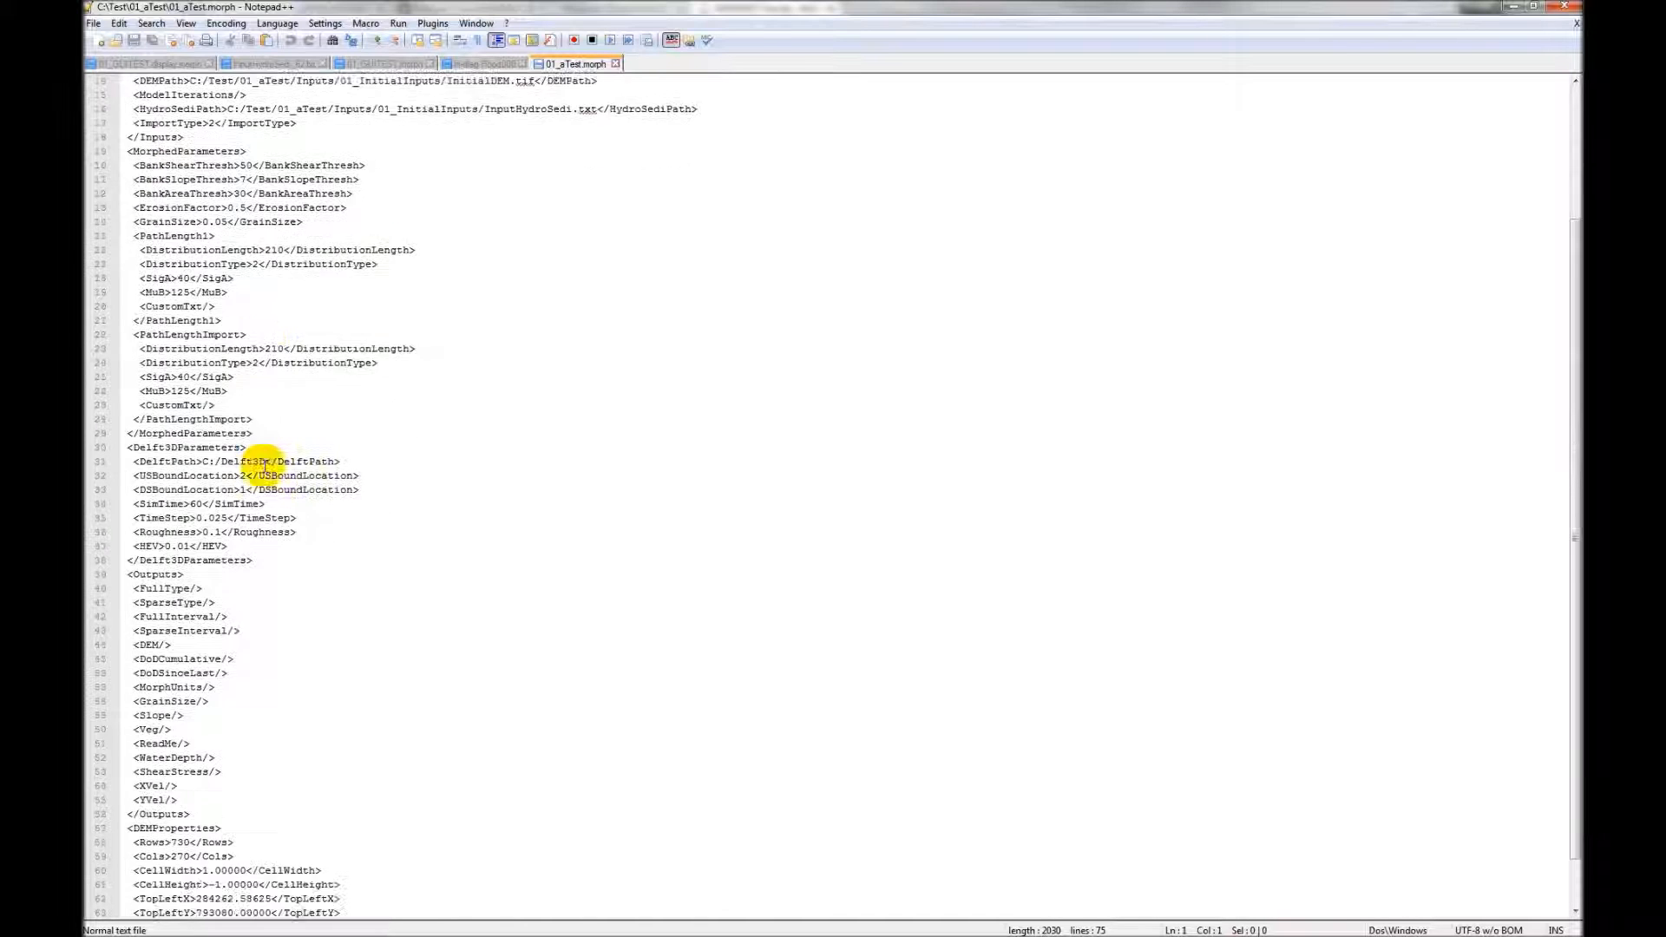
scroll(265, 466, "up", 3)
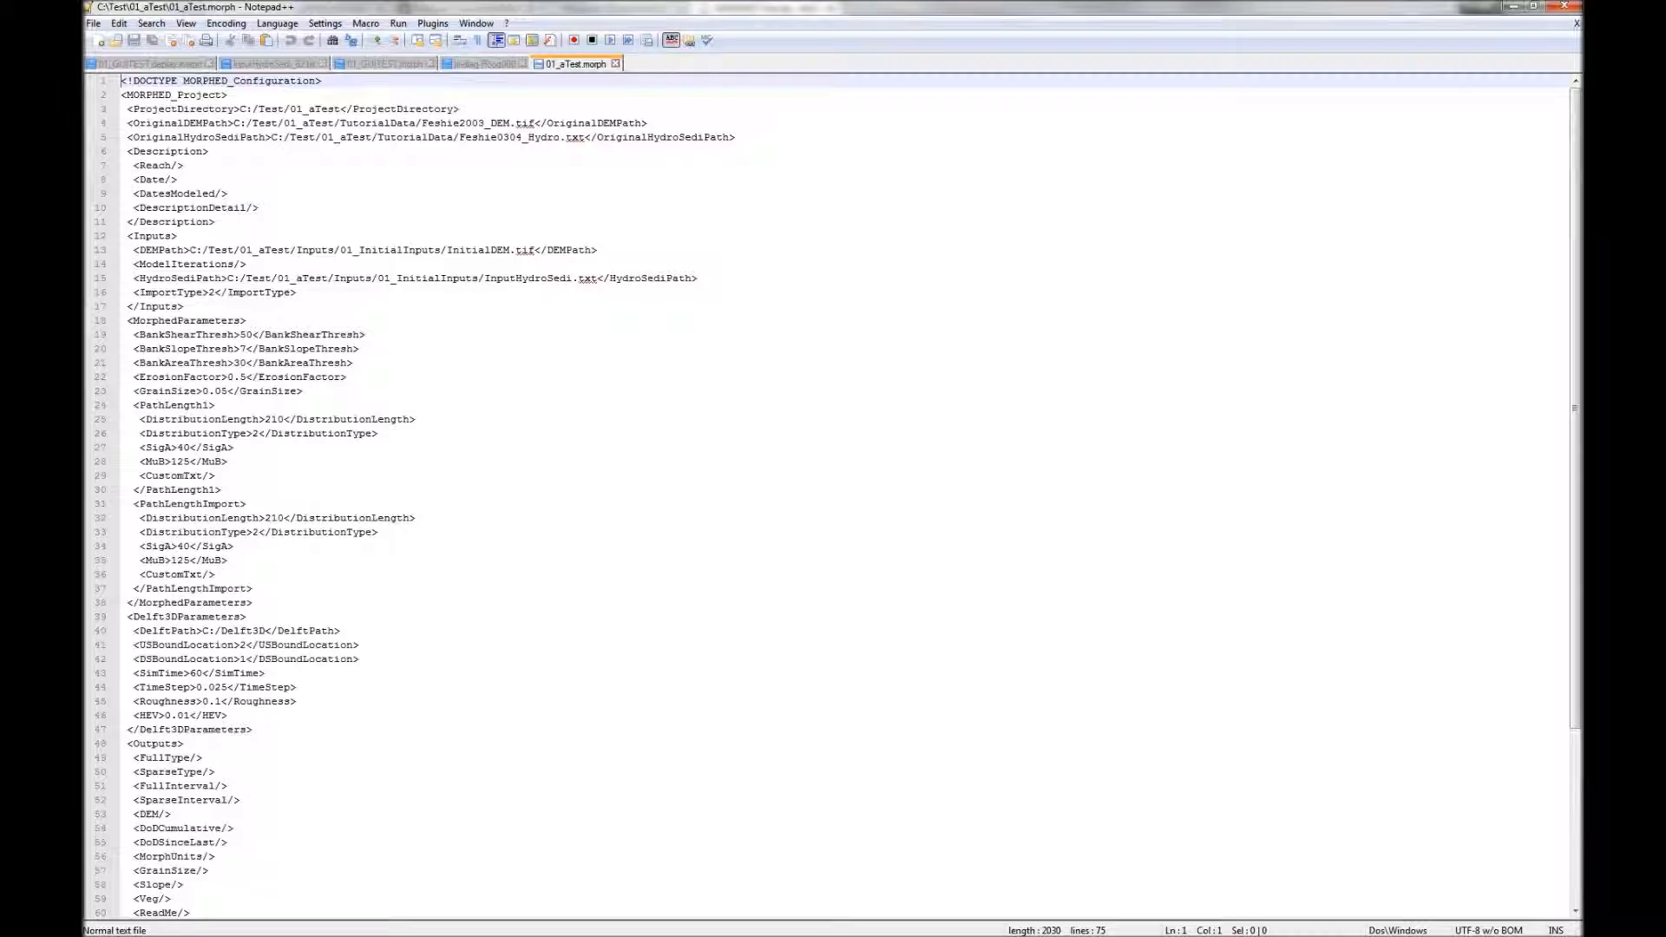
Return to the project folder and open the 01_aTest.display.morph file in Notepad++ to view its contents
key("alt+Tab")
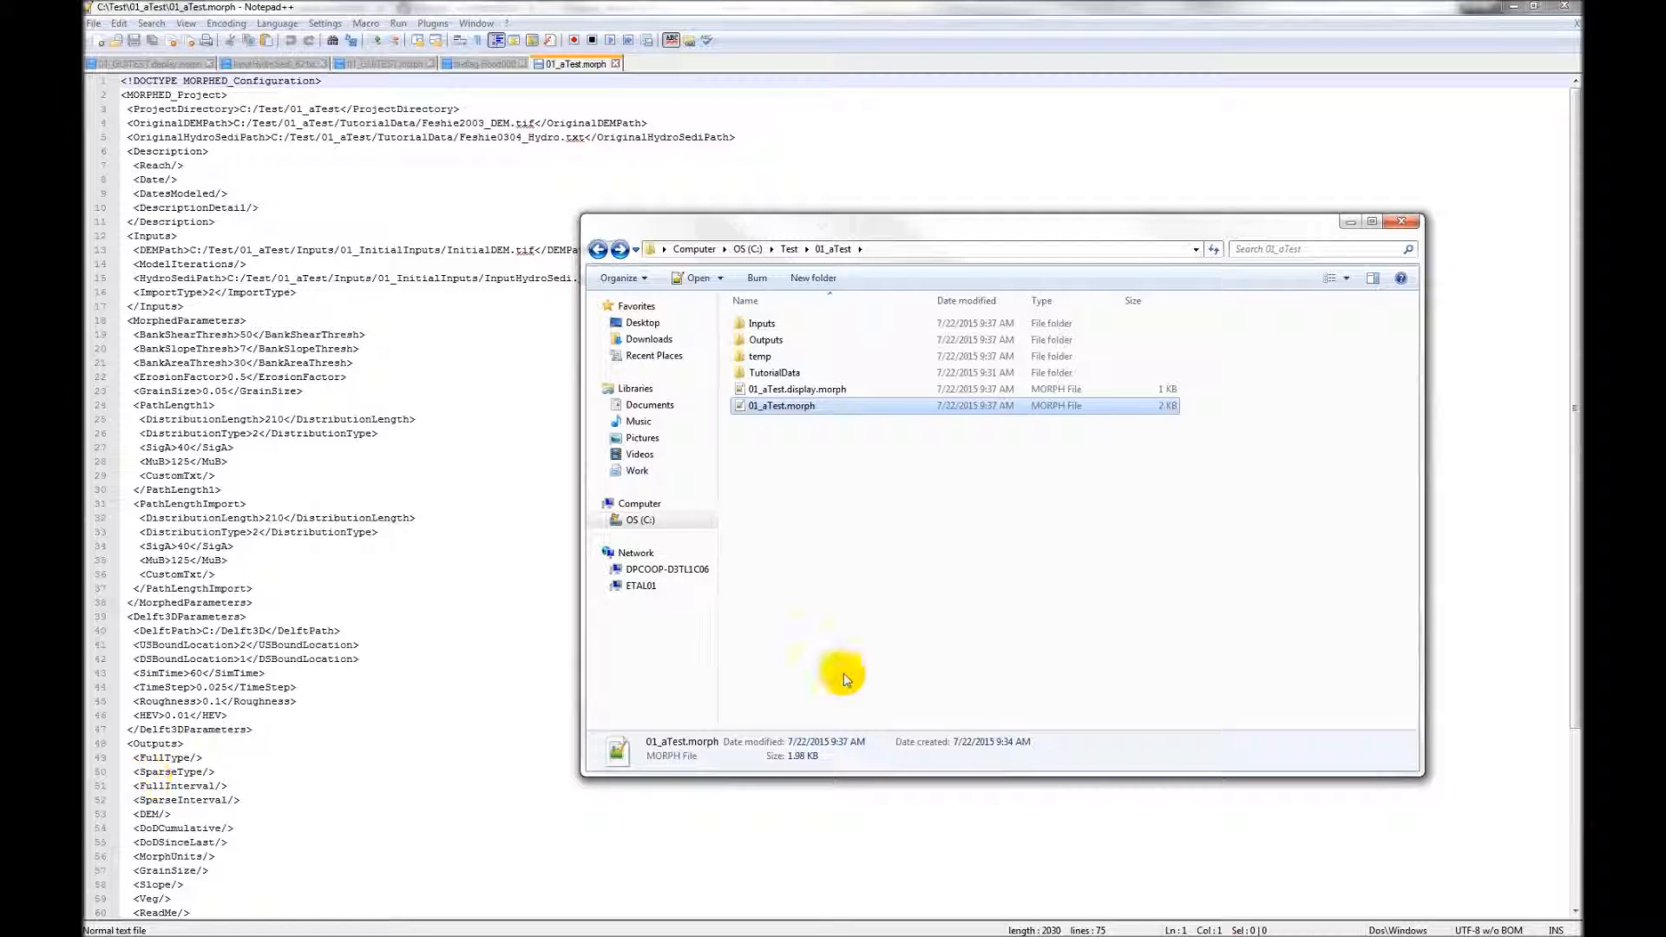
right_click(789, 384)
left_click(855, 434)
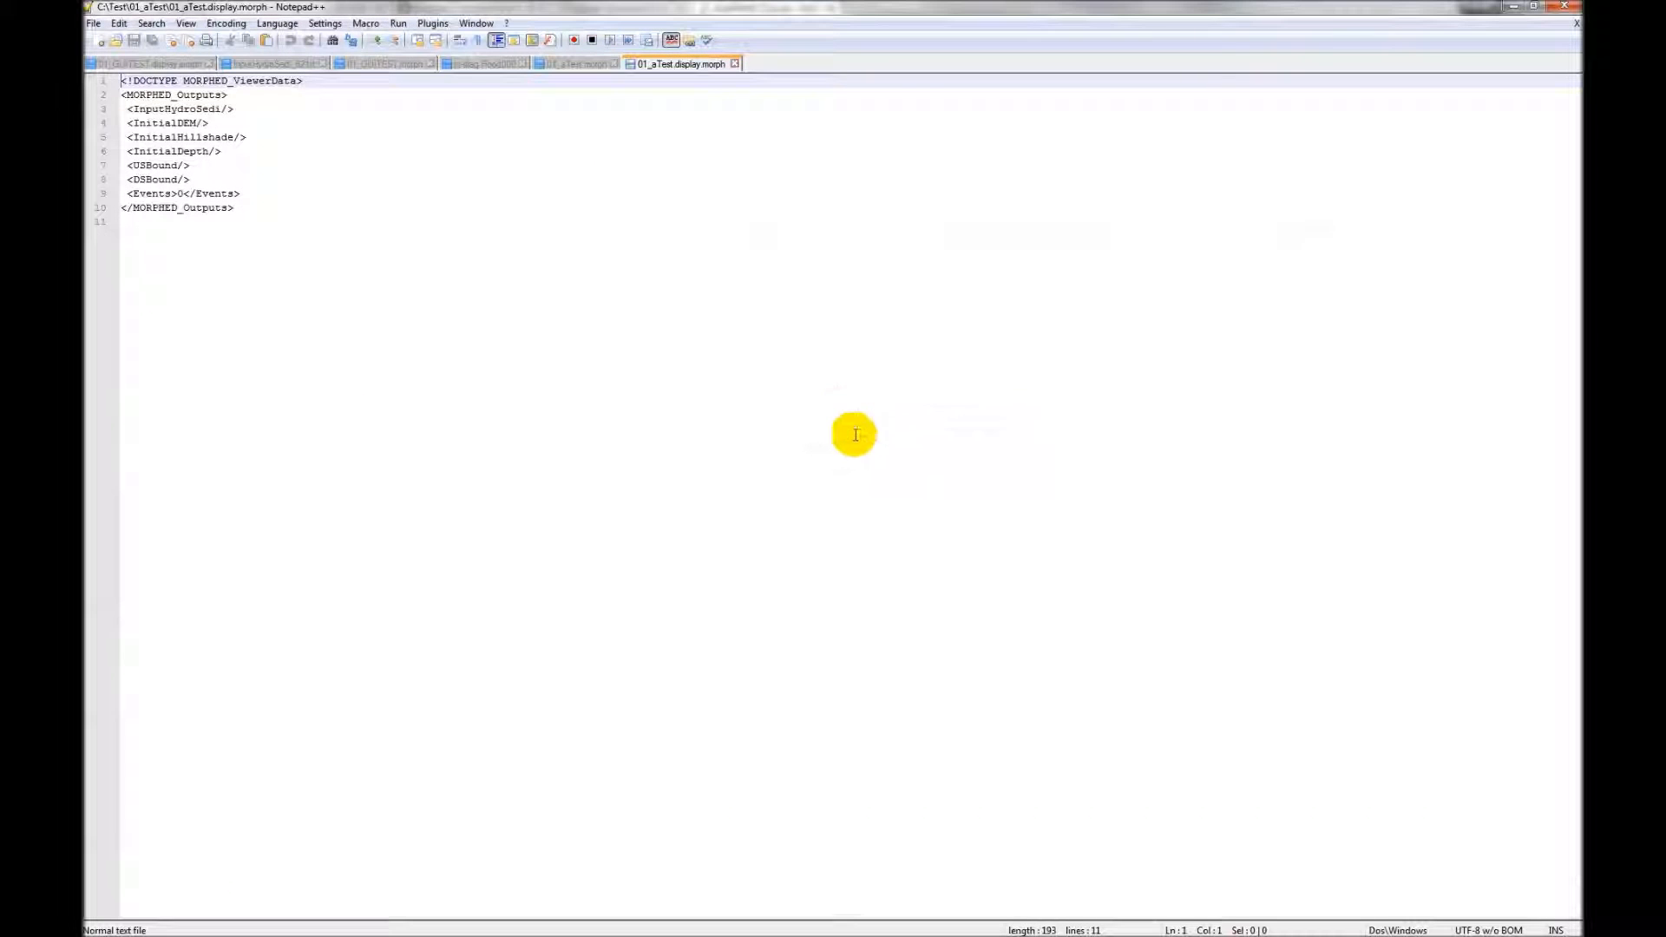